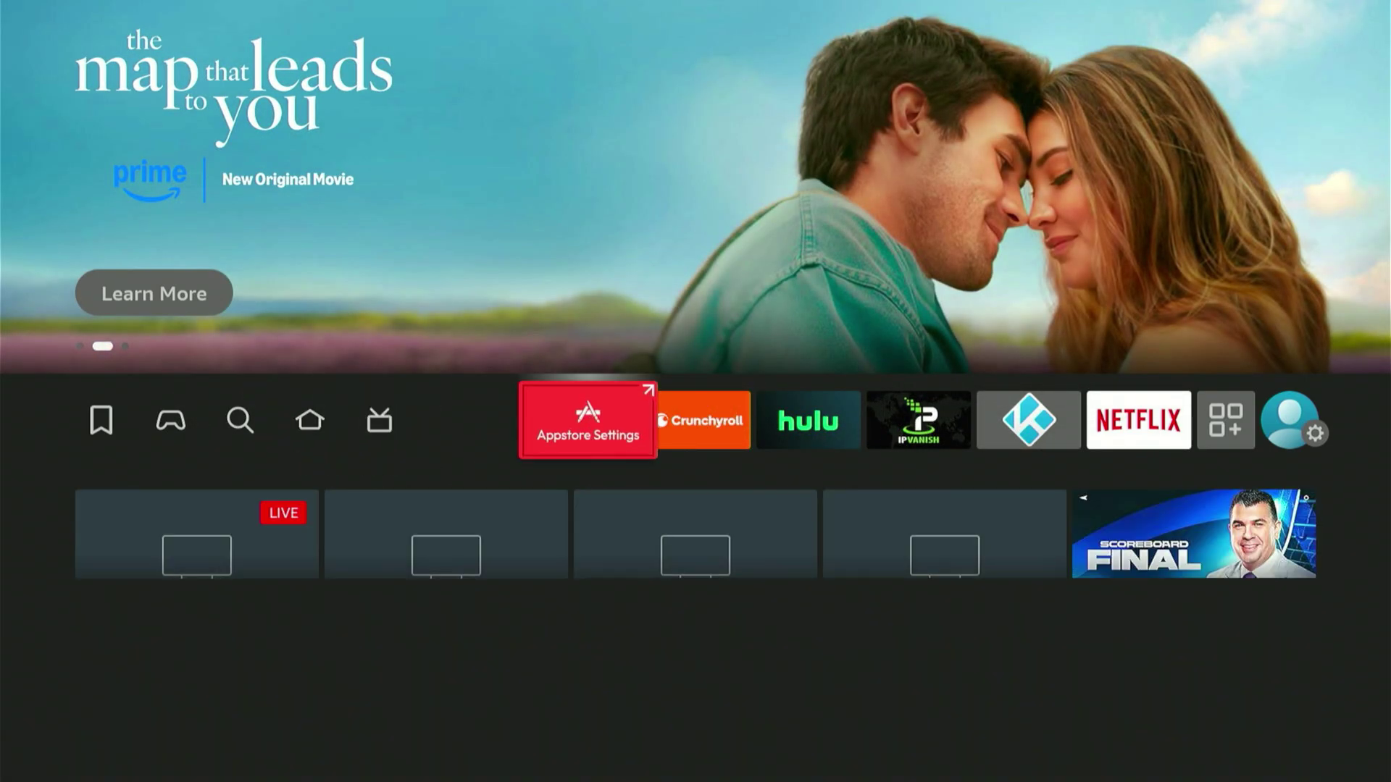
Move focus back to the Home tab and its content rows
{"action": "key", "text": "Left"}
Go to Find > Search and open the search entry screen
{"action": "key", "text": "Left"}
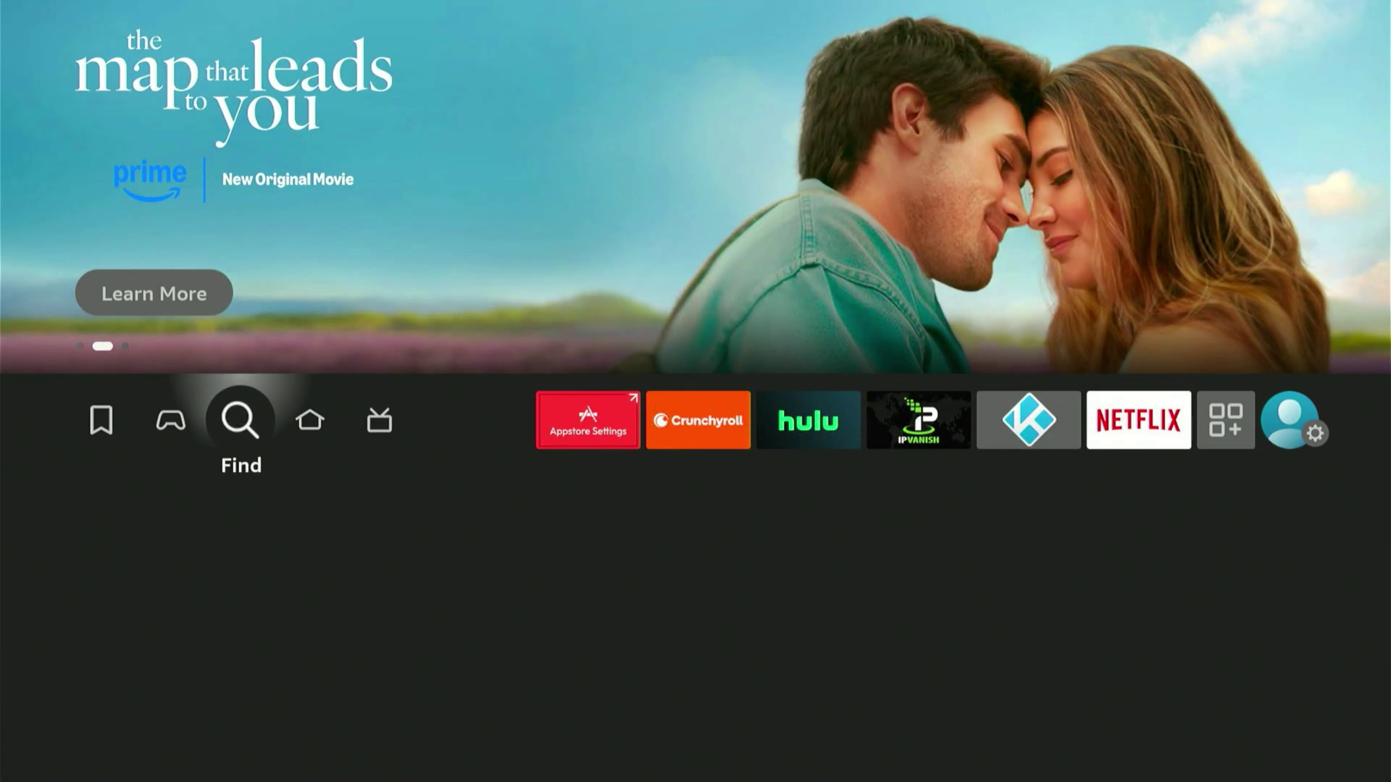
{"action": "key", "text": "Left"}
{"action": "key", "text": "Right"}
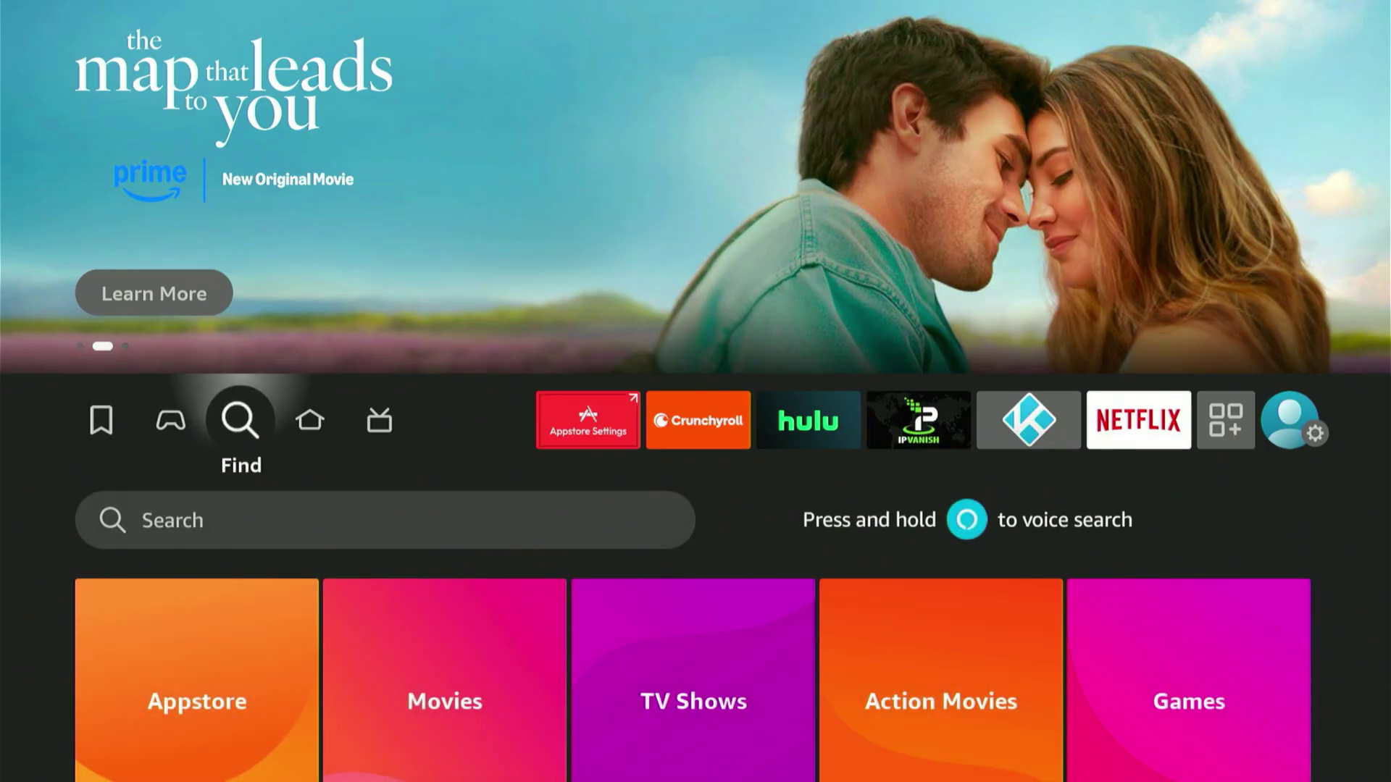
{"action": "key", "text": "Down"}
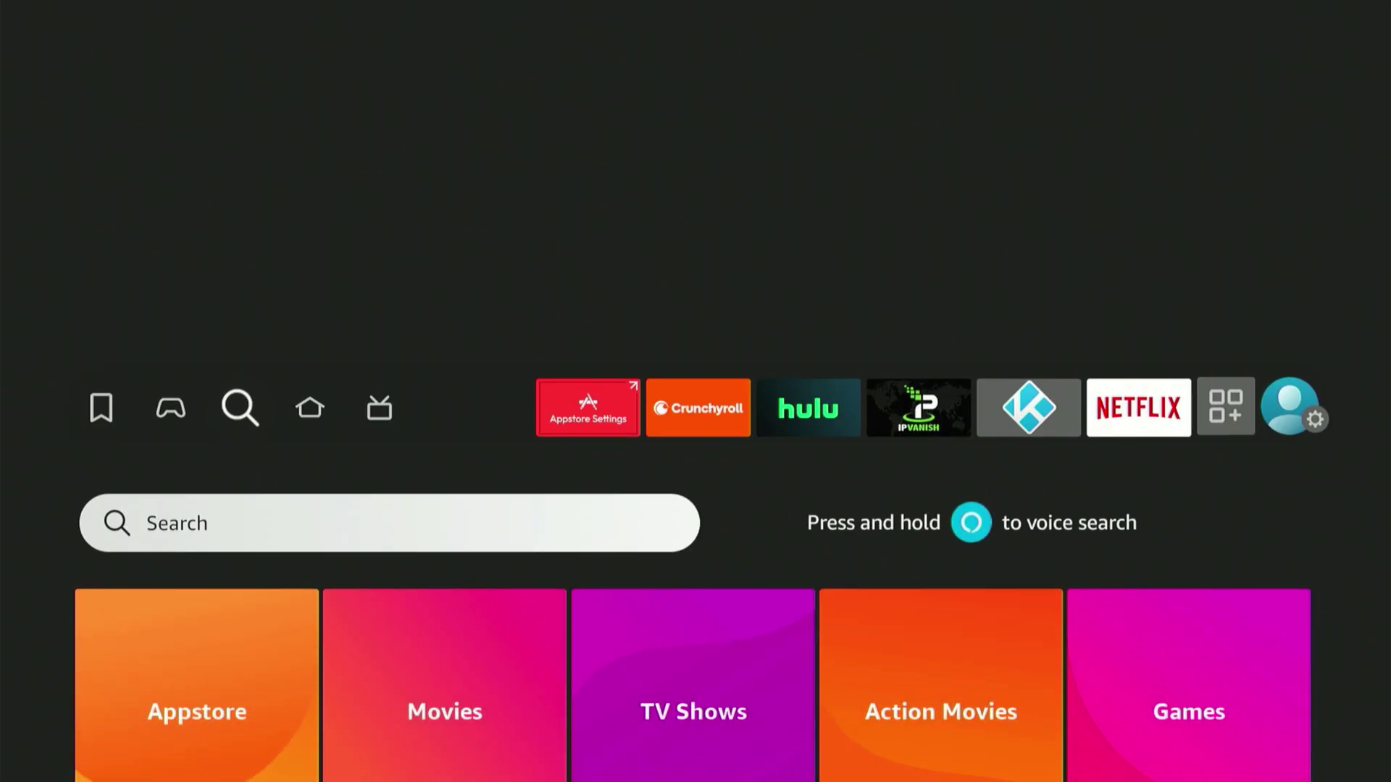
{"action": "key", "text": "Return"}
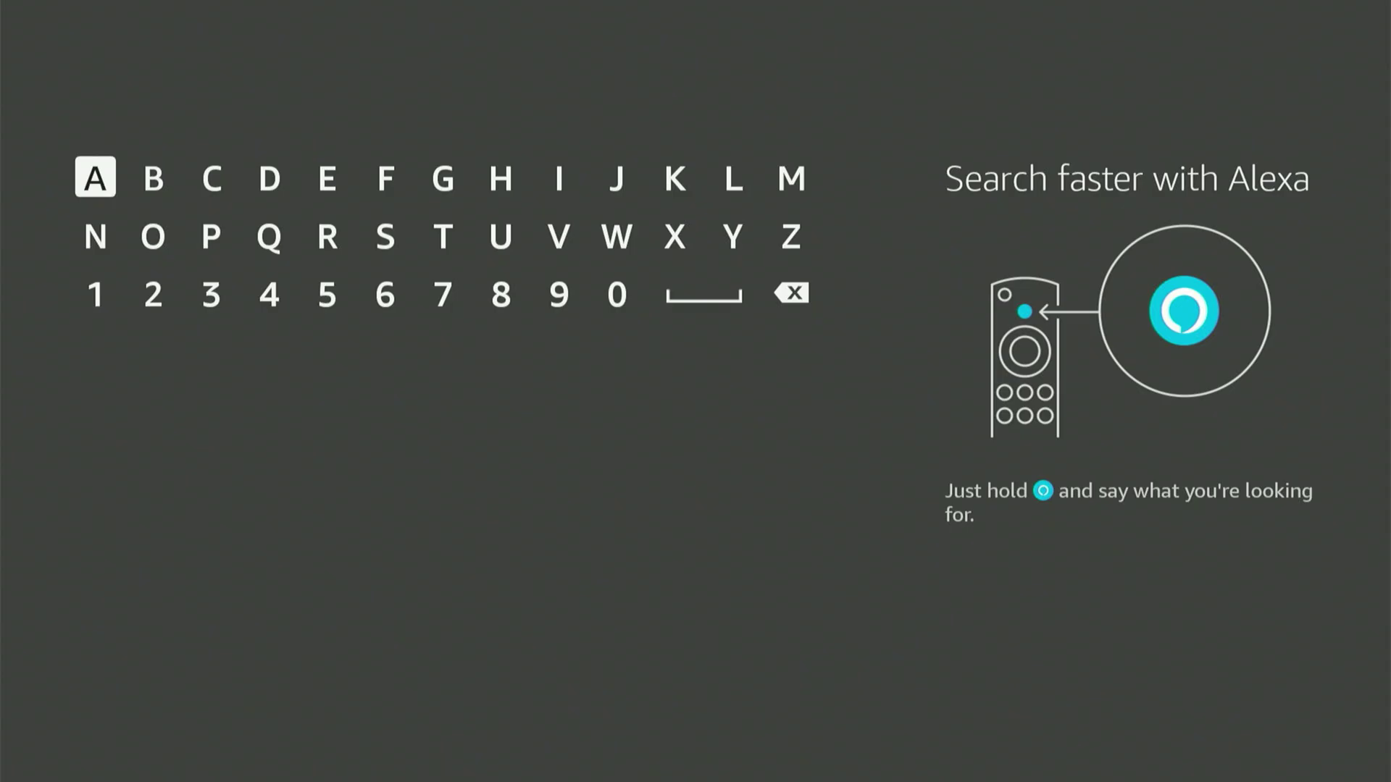
Spell 'Dow' on the on-screen keyboard and pick the 'Downloader' suggestion
{"action": "key", "text": "Right"}
{"action": "key", "text": "Right"}
{"action": "key", "text": "Right"}
{"action": "key", "text": "Right"}
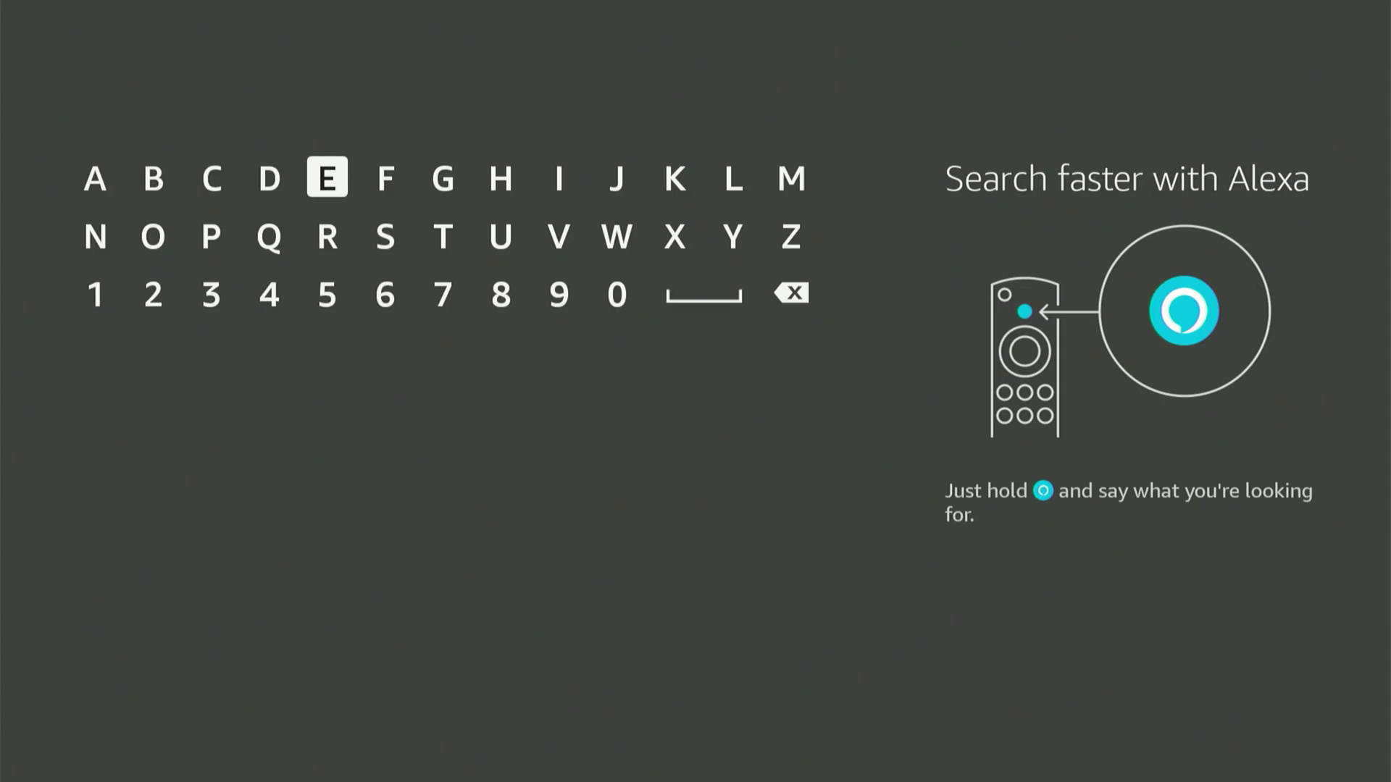
{"action": "key", "text": "Left"}
{"action": "key", "text": "Return"}
{"action": "key", "text": "Down"}
{"action": "key", "text": "Left"}
{"action": "key", "text": "Left"}
{"action": "key", "text": "Return"}
{"action": "key", "text": "Right"}
{"action": "key", "text": "Right"}
{"action": "key", "text": "Right"}
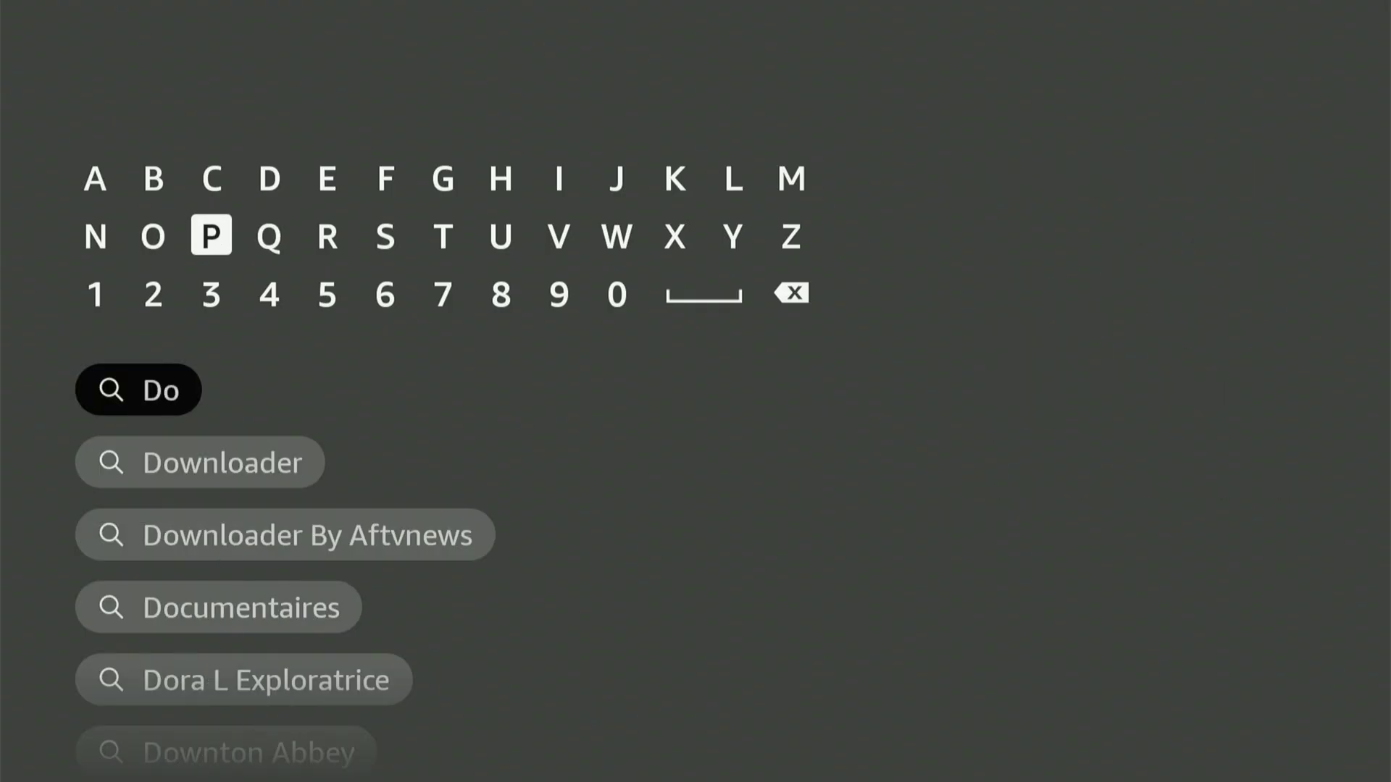
{"action": "key", "text": "Right"}
{"action": "key", "text": "Right"}
{"action": "key", "text": "Right"}
{"action": "key", "text": "Right"}
{"action": "key", "text": "Right"}
{"action": "key", "text": "Return"}
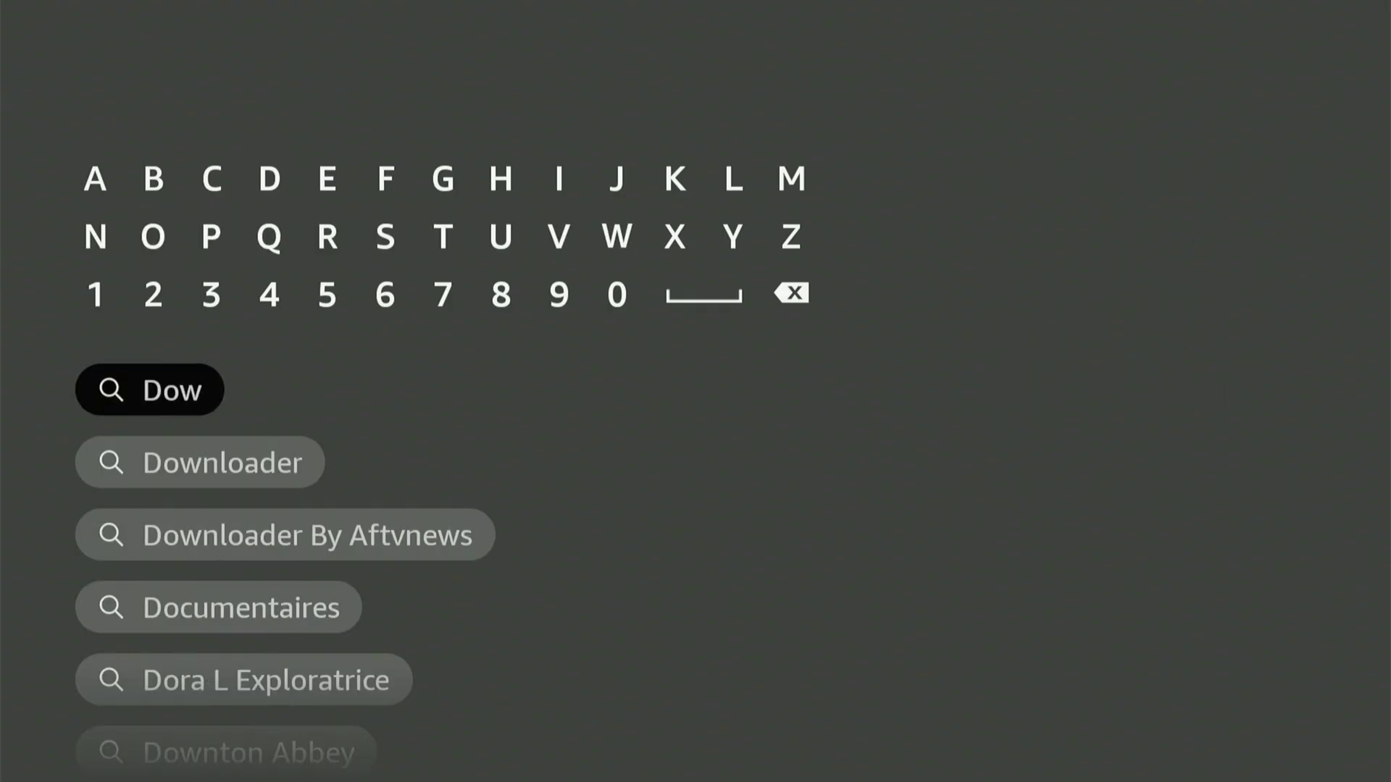
{"action": "key", "text": "Down"}
{"action": "key", "text": "Down"}
{"action": "key", "text": "Down"}
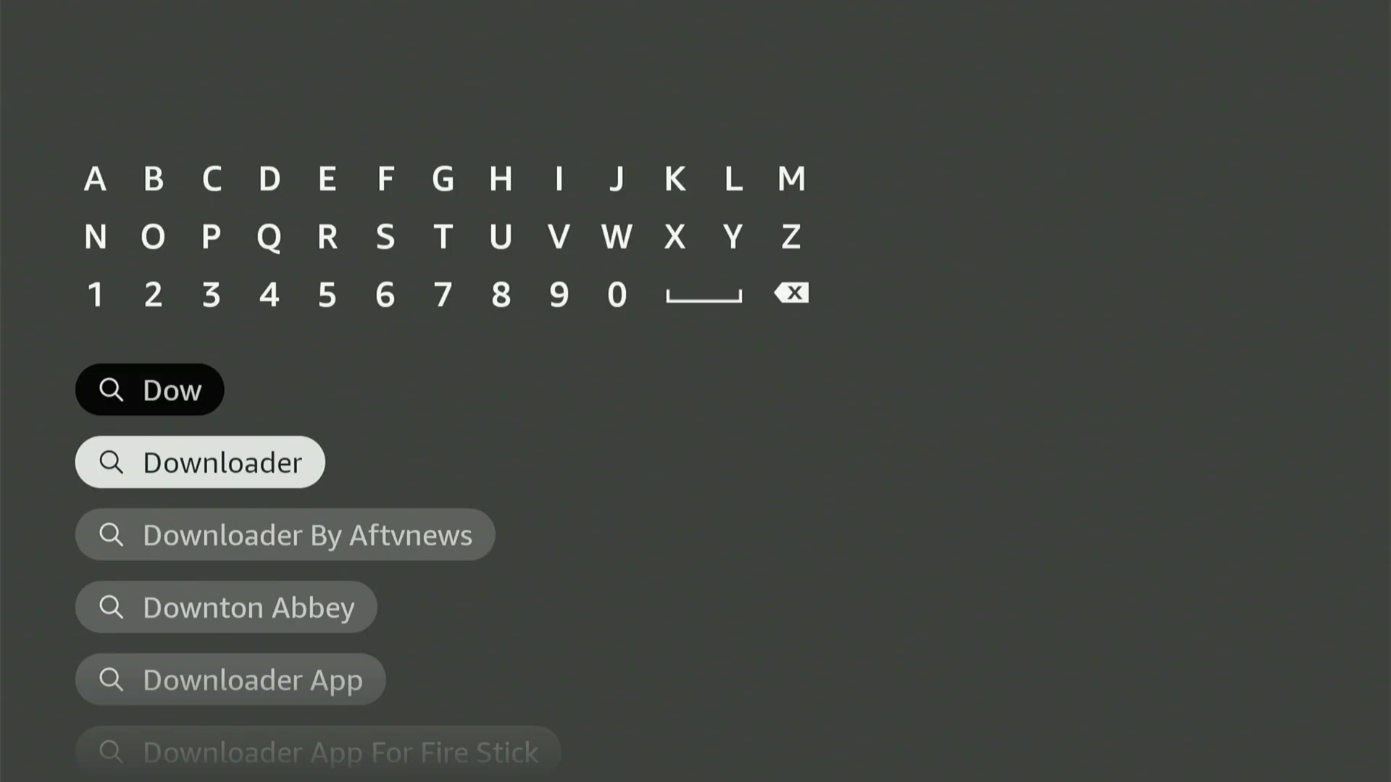
{"action": "key", "text": "Return"}
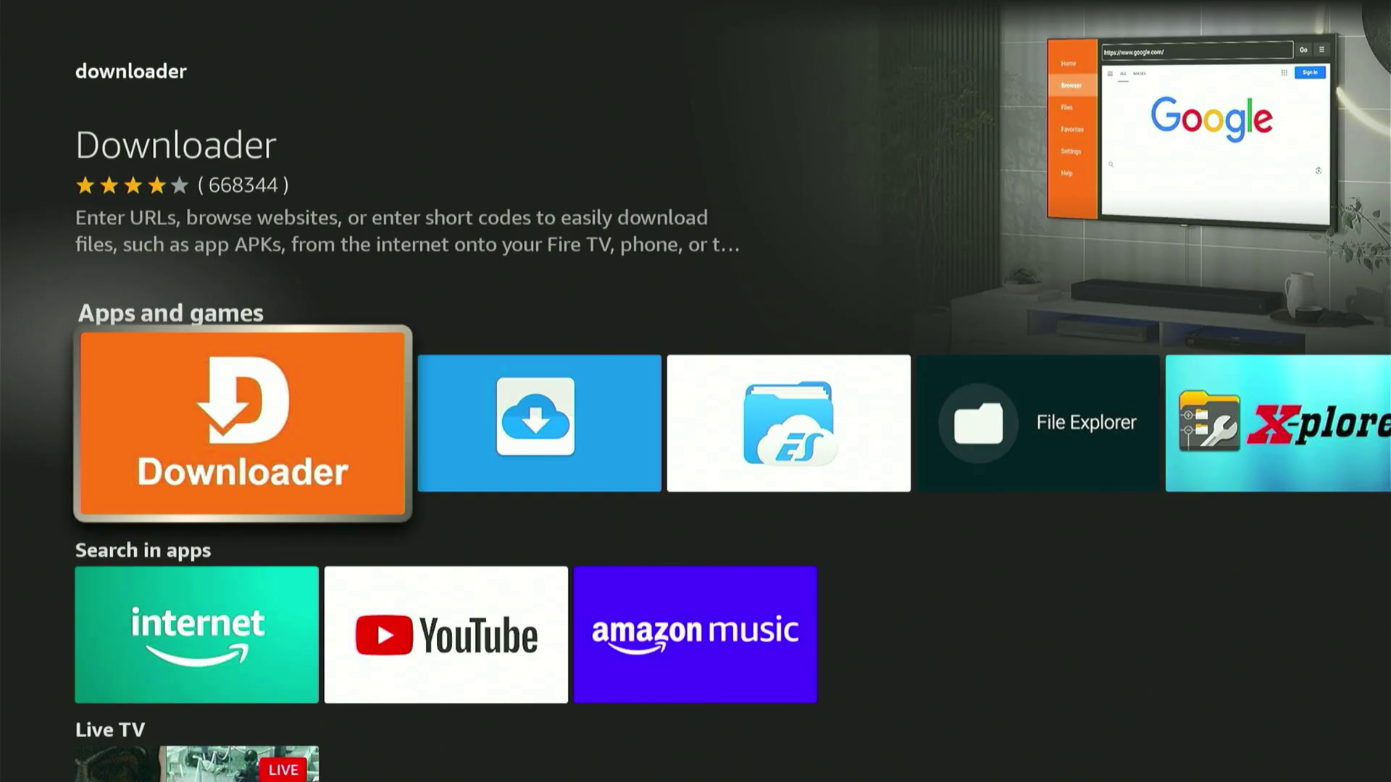
Open the Downloader store page and start its download
{"action": "key", "text": "Return"}
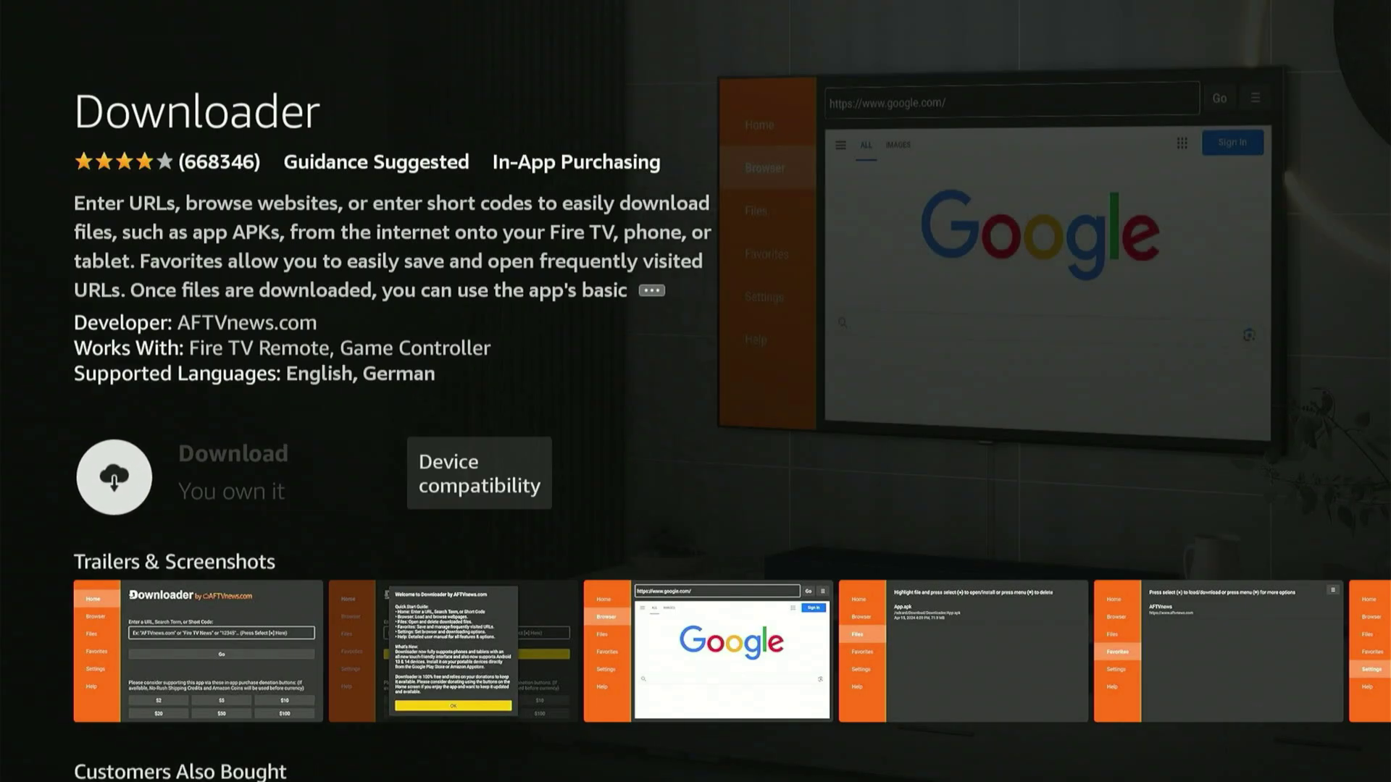
{"action": "key", "text": "Return"}
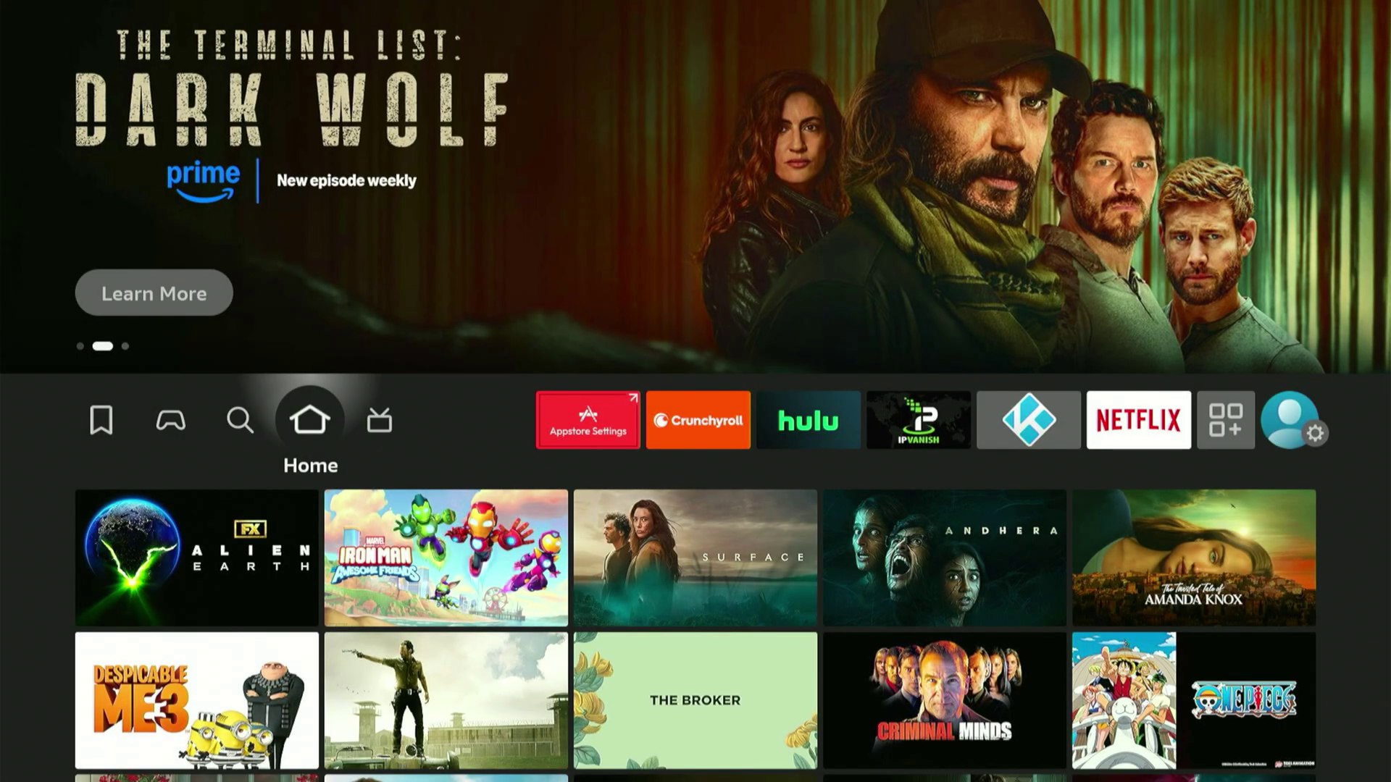
Move right along the top navigation bar to the Settings gear
{"action": "key", "text": "Right"}
{"action": "key", "text": "Right"}
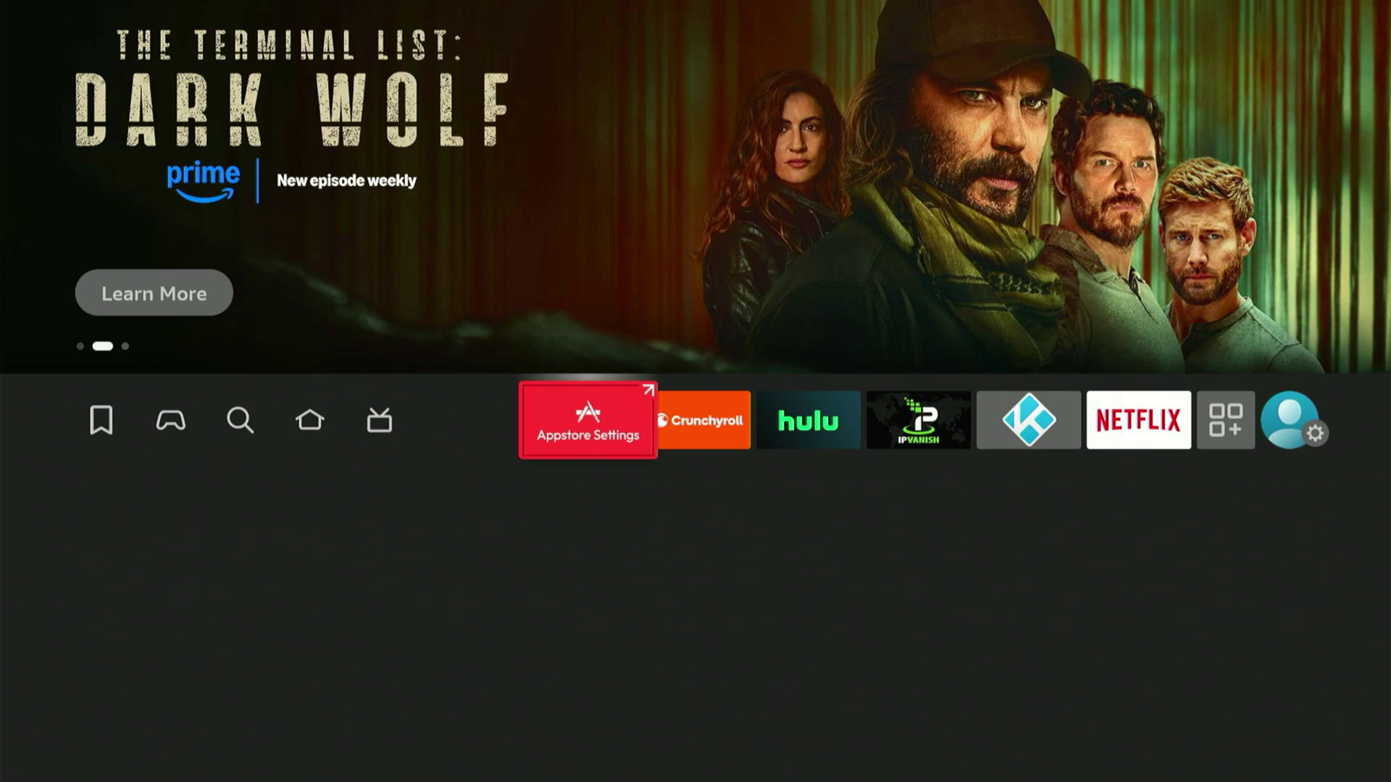
{"action": "key", "text": "Right"}
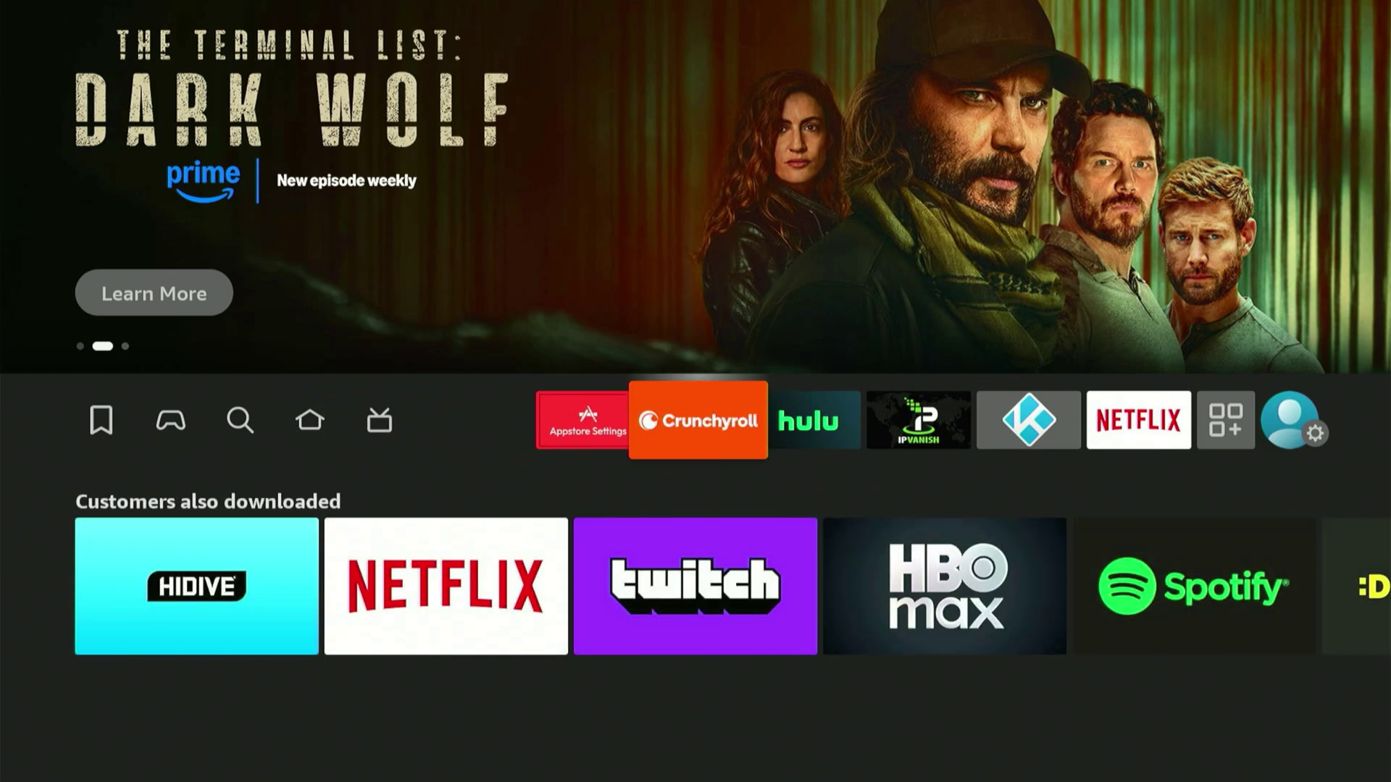
{"action": "key", "text": "Right"}
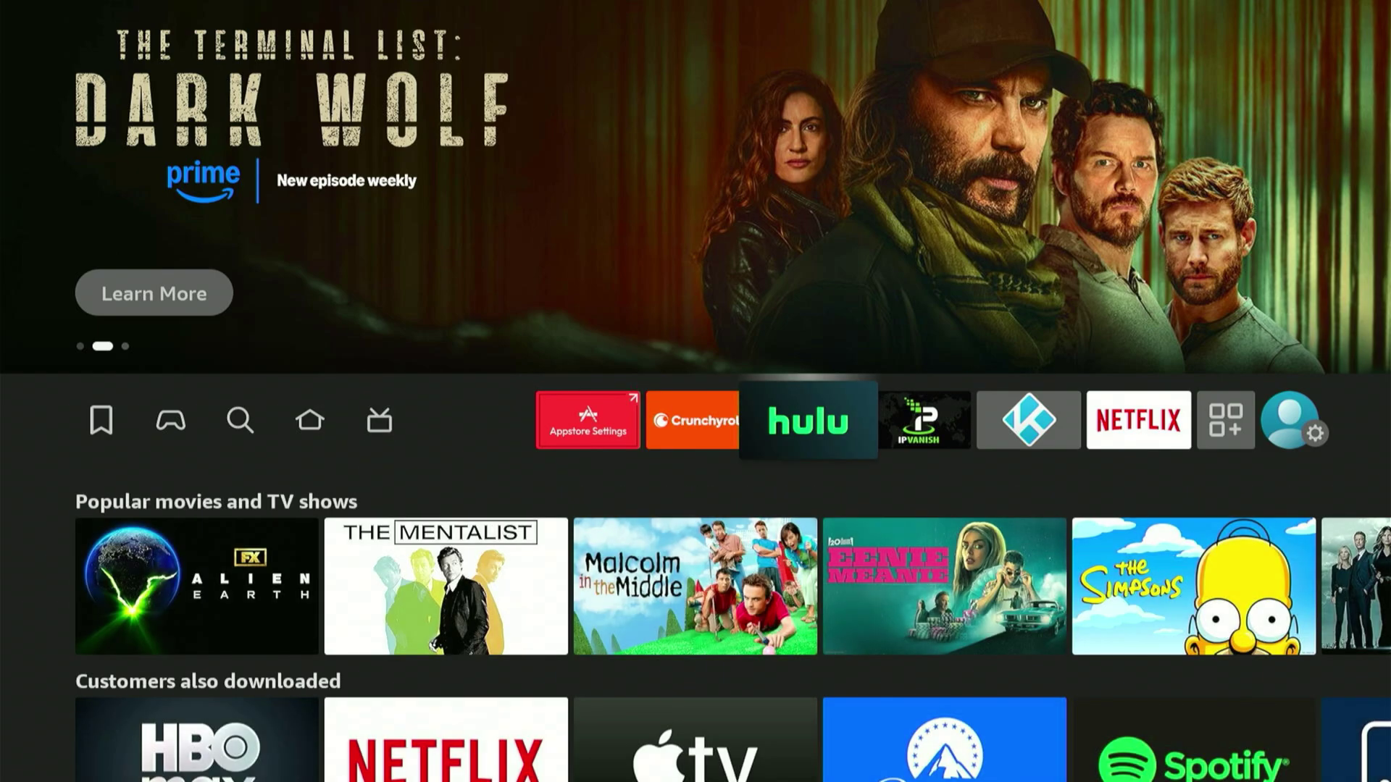
{"action": "key", "text": "Right"}
{"action": "key", "text": "Right"}
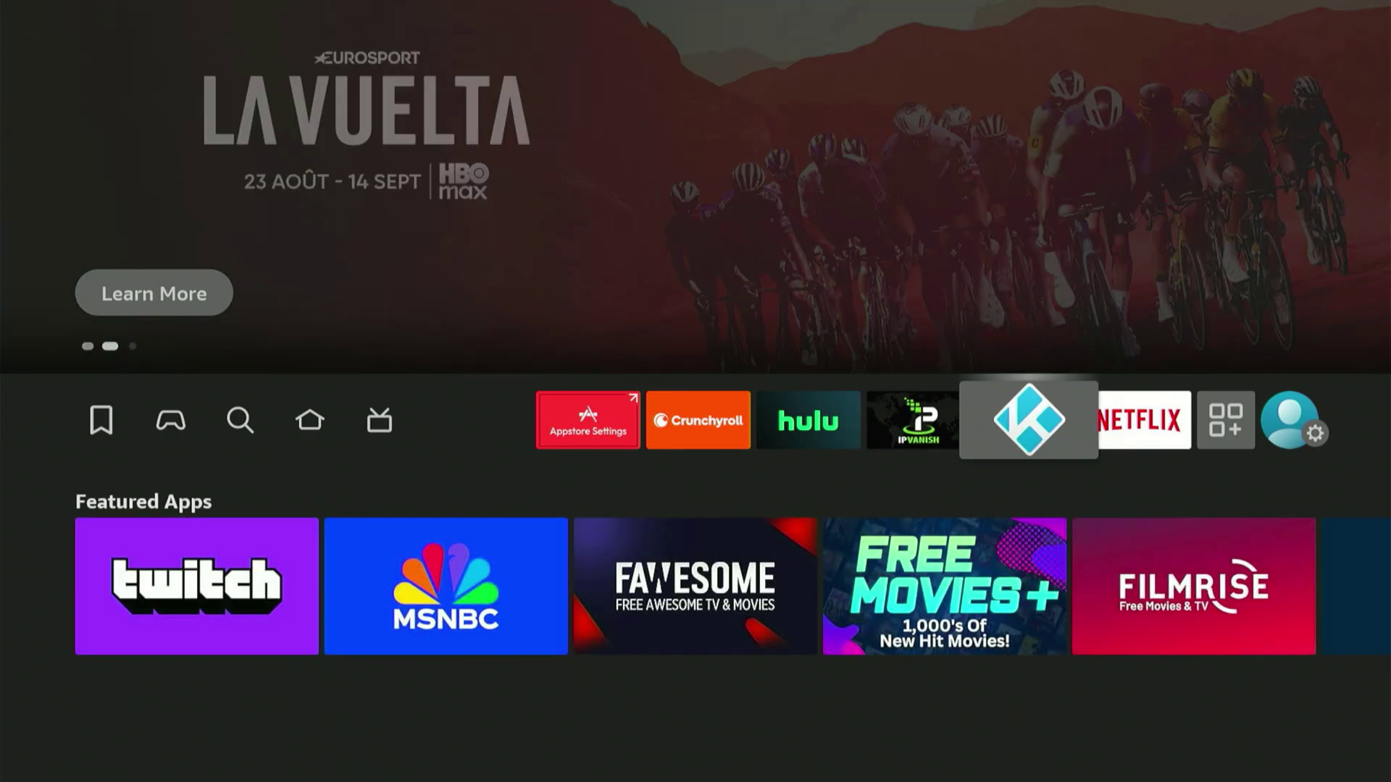
{"action": "key", "text": "Right"}
{"action": "key", "text": "Right"}
{"action": "key", "text": "Right"}
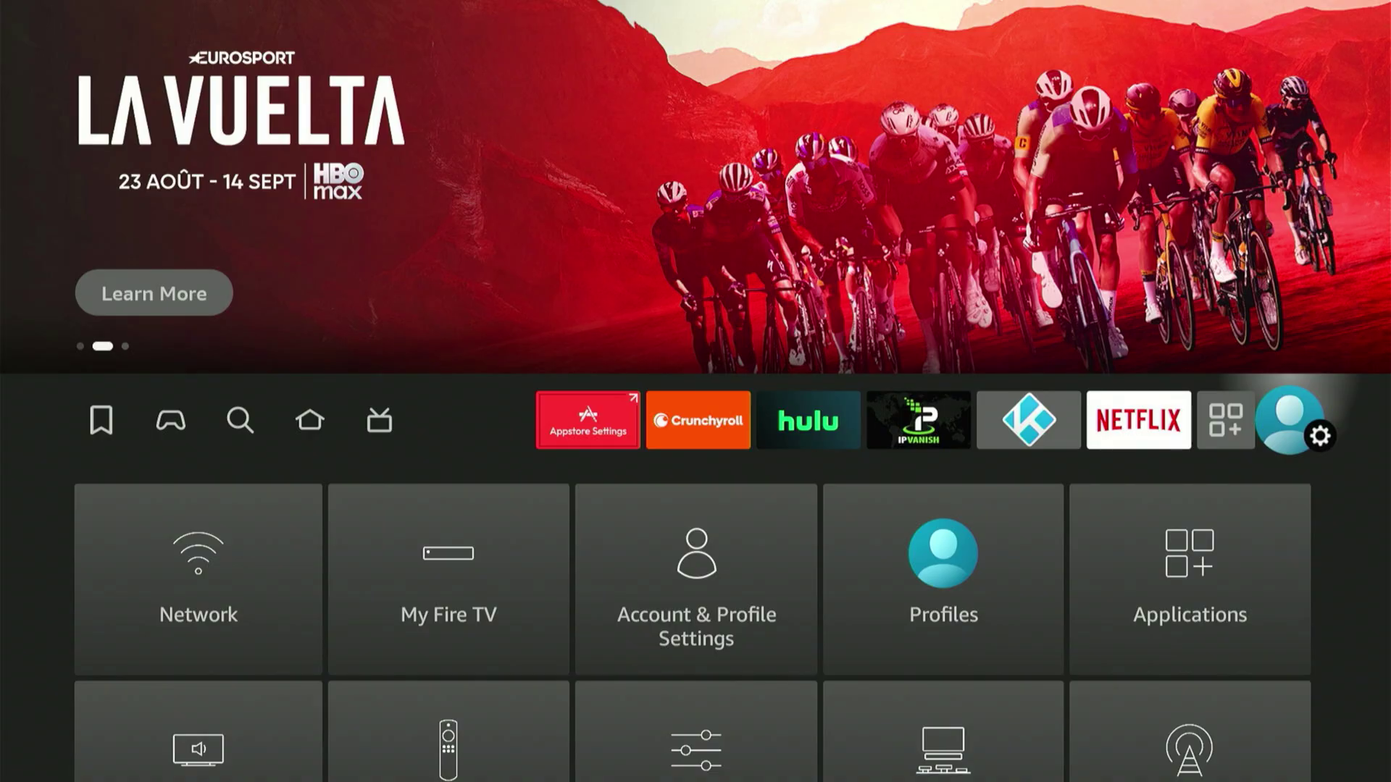
Browse the settings categories and select the My Fire TV tile
{"action": "key", "text": "Down"}
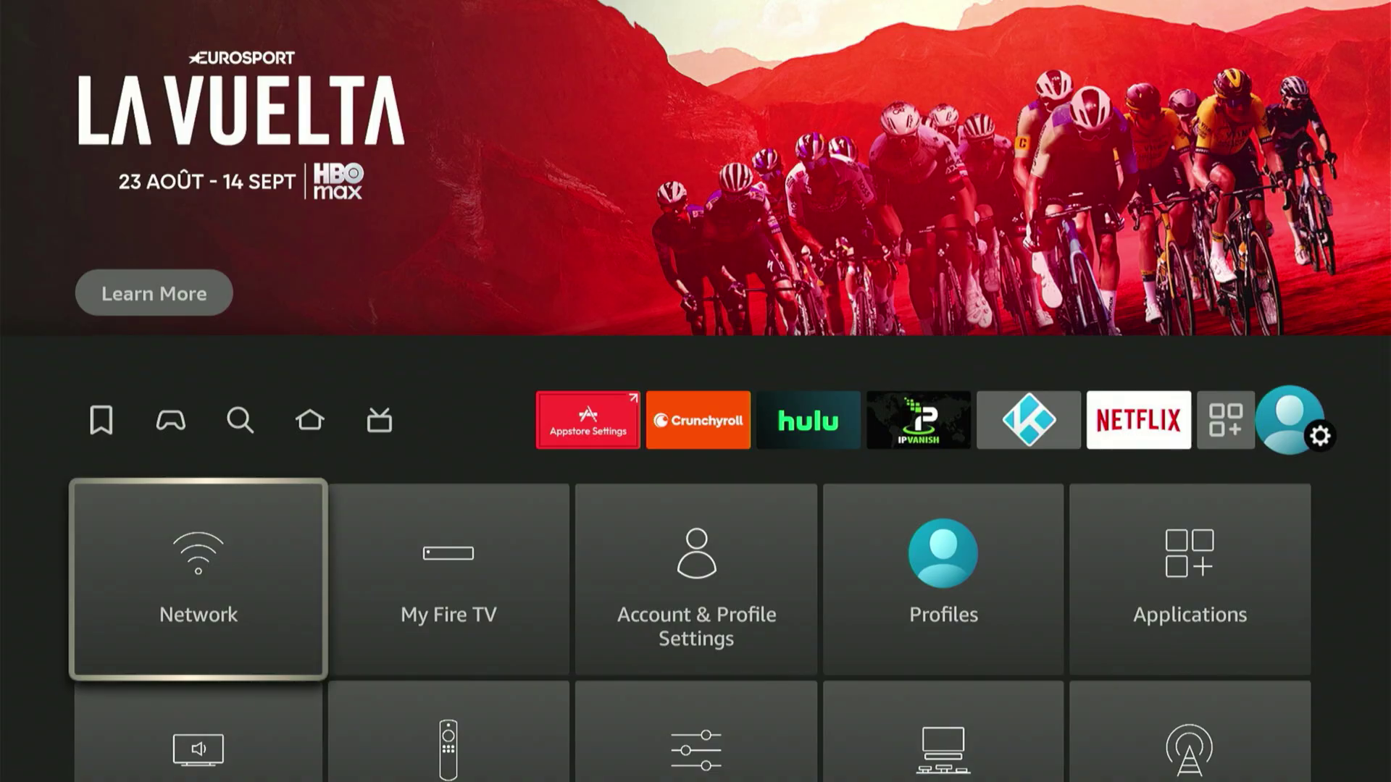
{"action": "key", "text": "Down"}
{"action": "key", "text": "Right"}
{"action": "key", "text": "Right"}
{"action": "key", "text": "Right"}
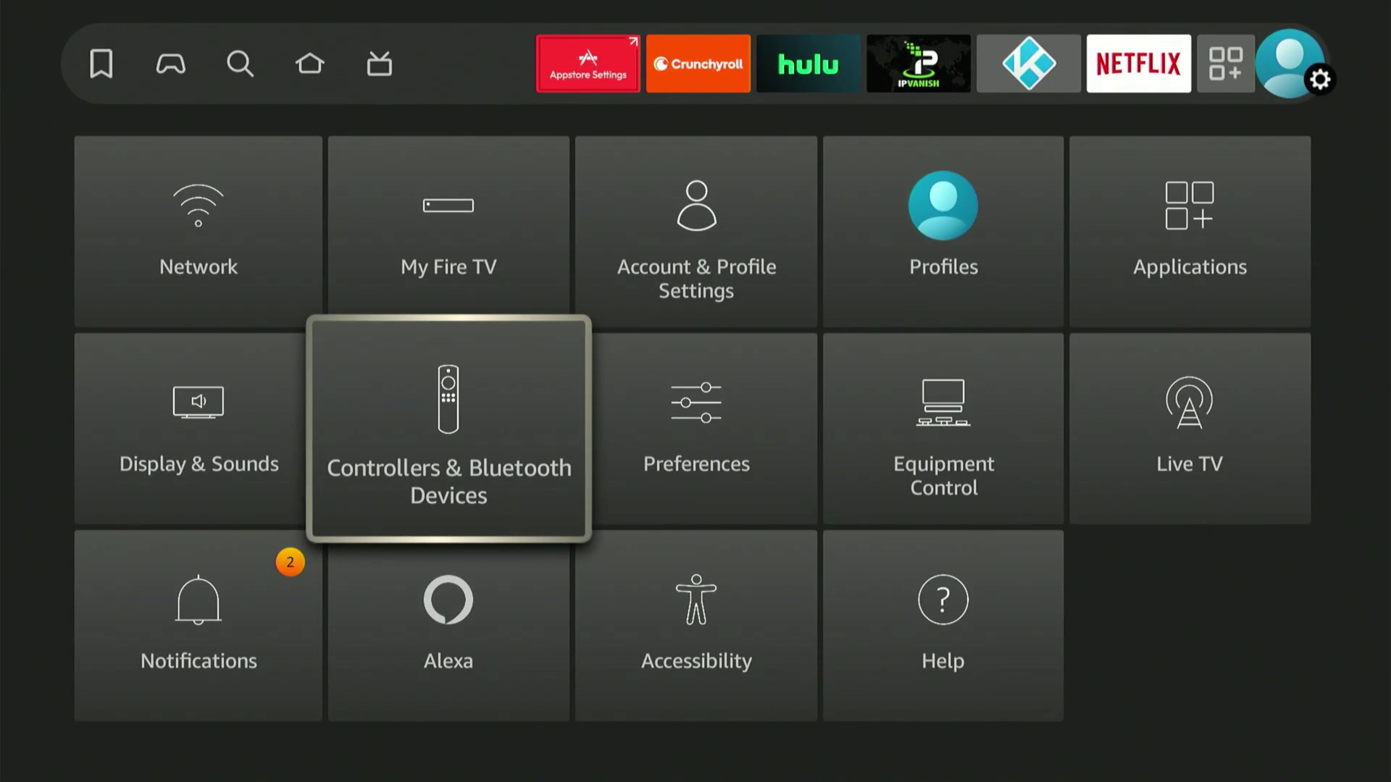
{"action": "key", "text": "Up"}
{"action": "key", "text": "Right"}
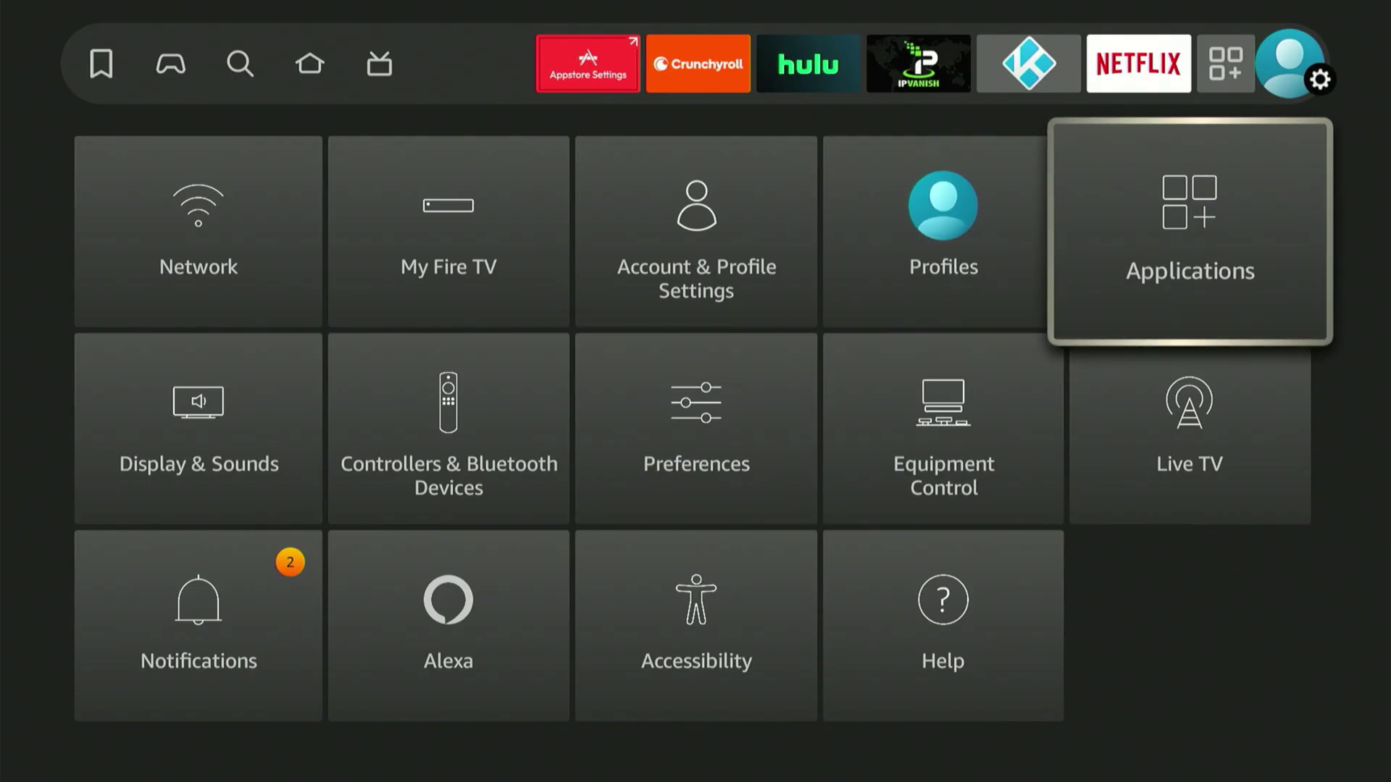
{"action": "key", "text": "Down"}
{"action": "key", "text": "Left"}
{"action": "key", "text": "Down"}
{"action": "key", "text": "Left"}
{"action": "key", "text": "Left"}
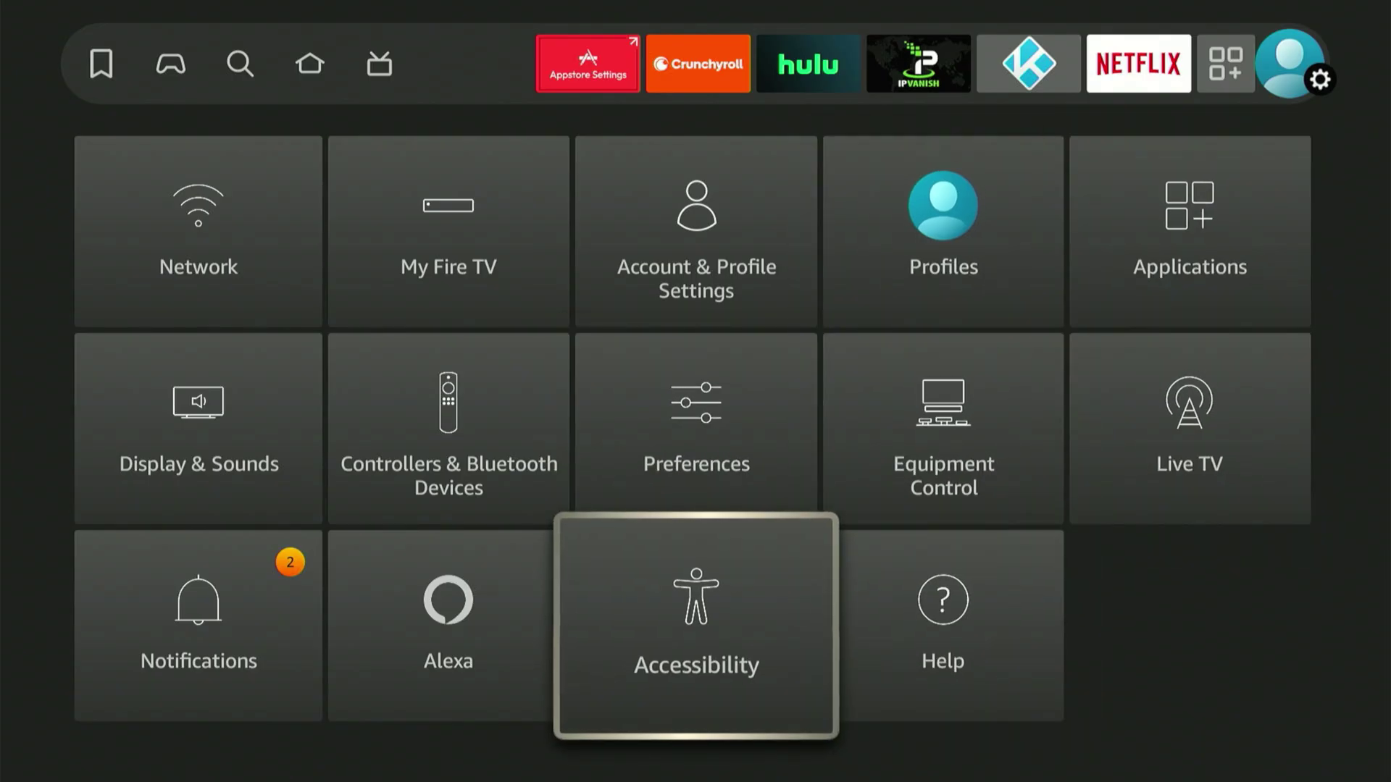
{"action": "key", "text": "Up"}
{"action": "key", "text": "Right"}
{"action": "key", "text": "Right"}
{"action": "key", "text": "Up"}
{"action": "key", "text": "Left"}
{"action": "key", "text": "Down"}
{"action": "key", "text": "Down"}
{"action": "key", "text": "Left"}
{"action": "key", "text": "Left"}
{"action": "key", "text": "Up"}
{"action": "key", "text": "Up"}
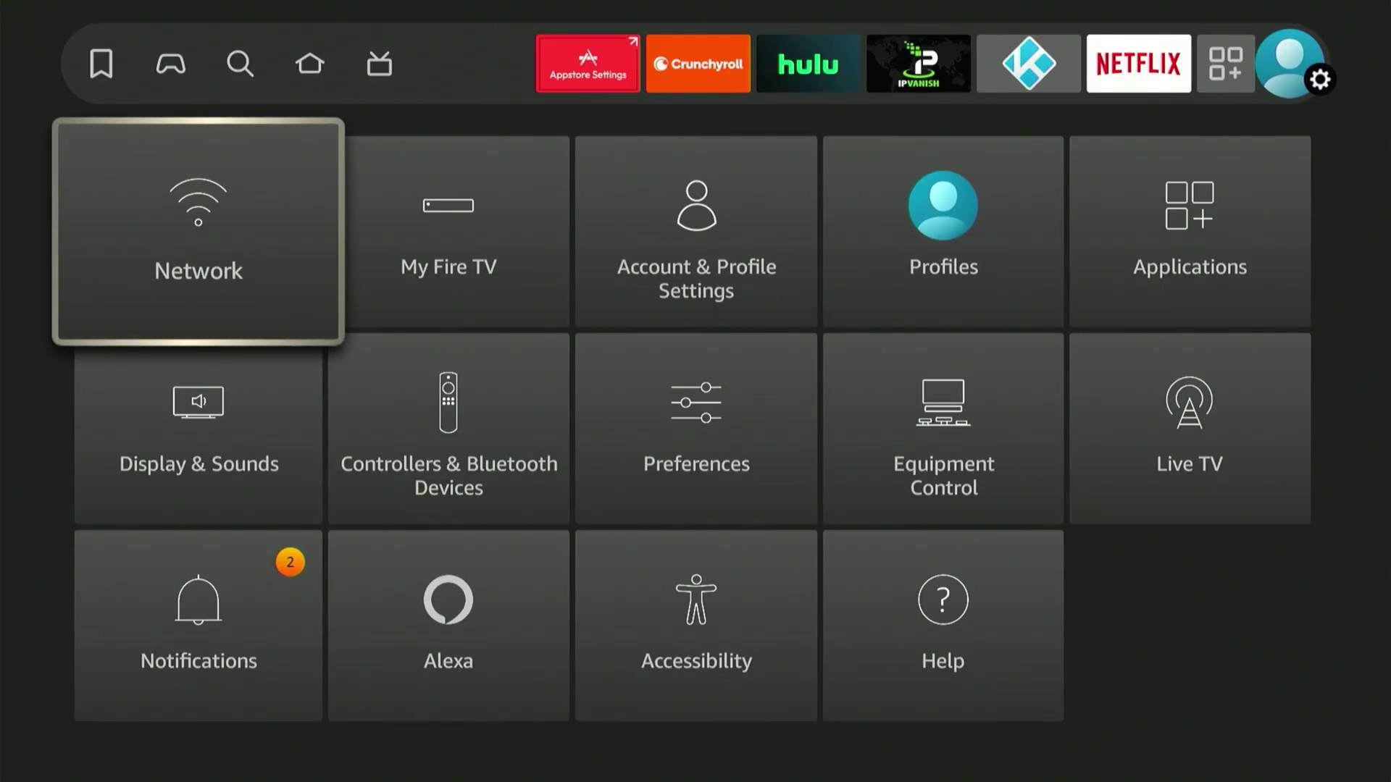
{"action": "key", "text": "Right"}
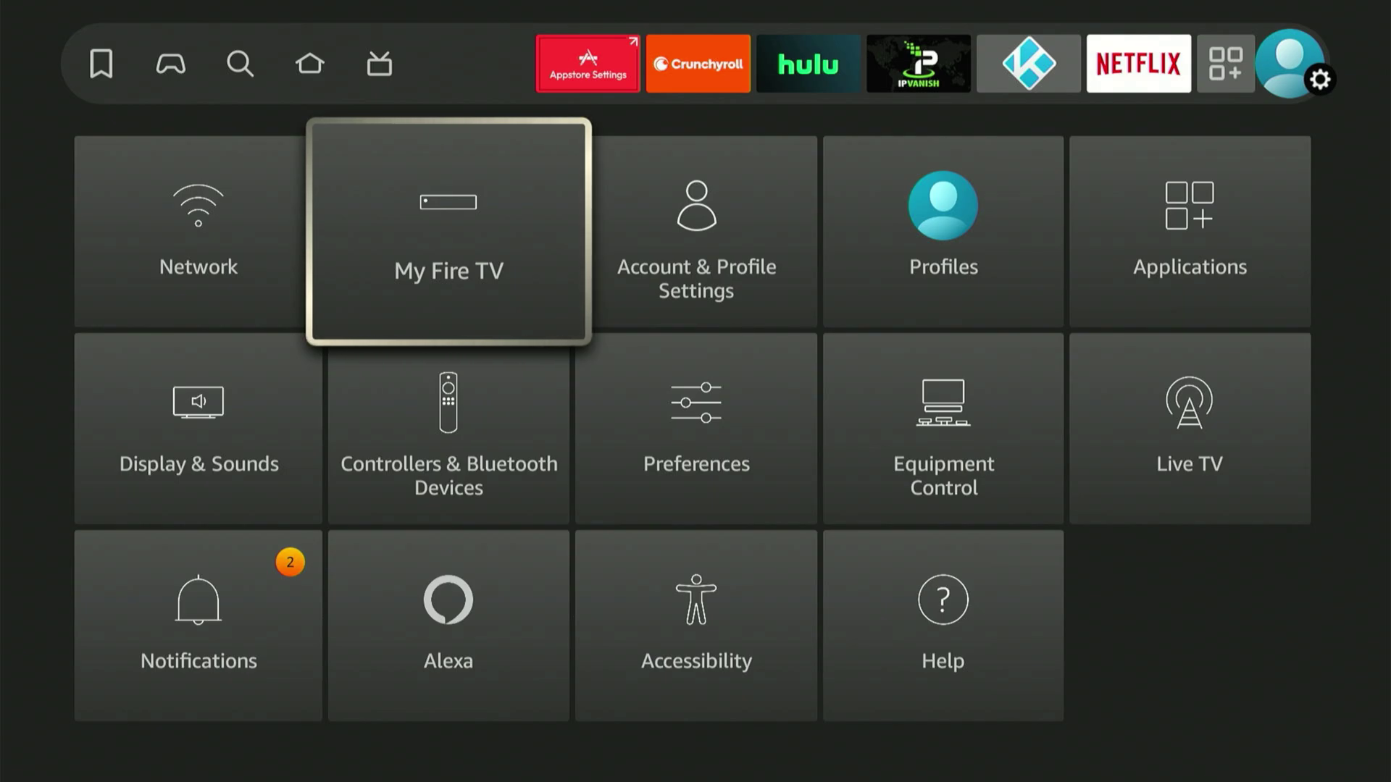
{"action": "key", "text": "Return"}
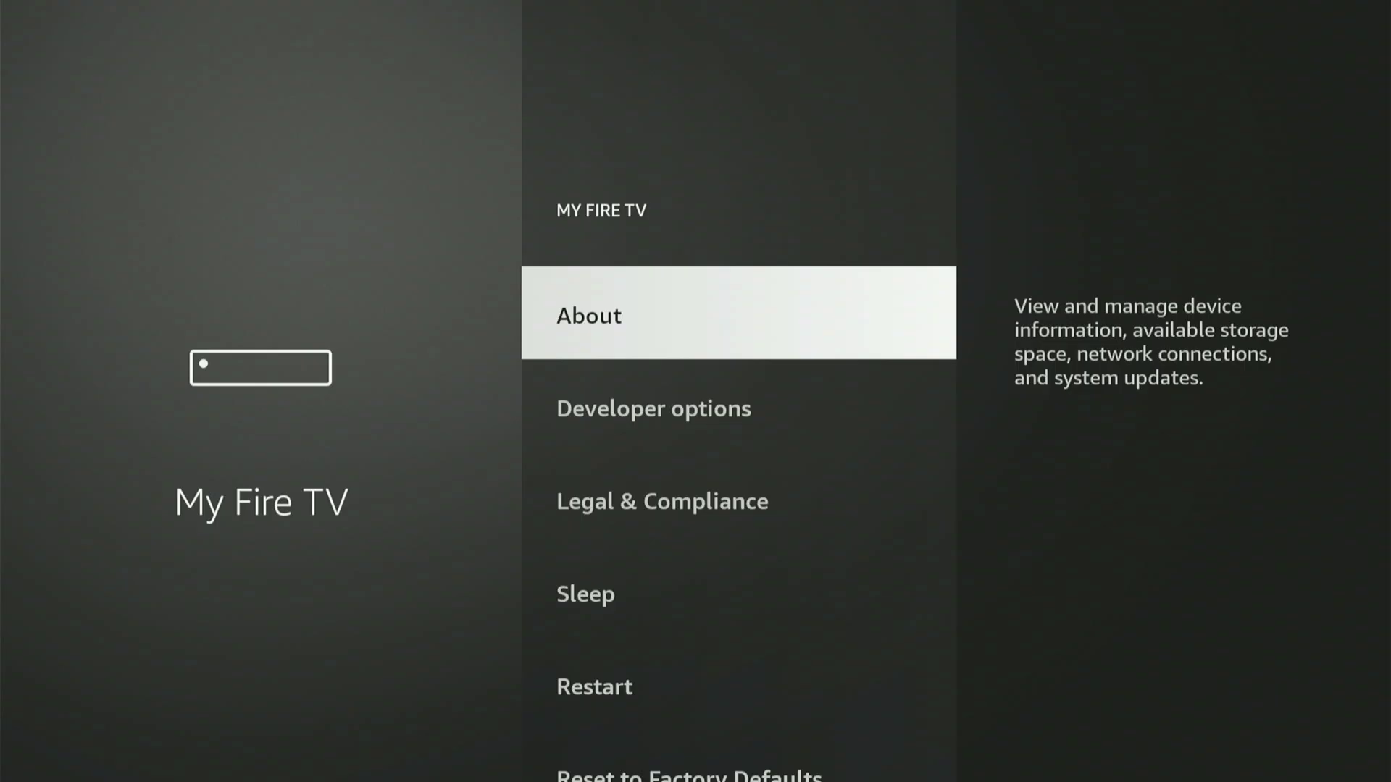
In About, press Fire TV until the 'already a developer' message shows, then return to My Fire TV
{"action": "key", "text": "Down"}
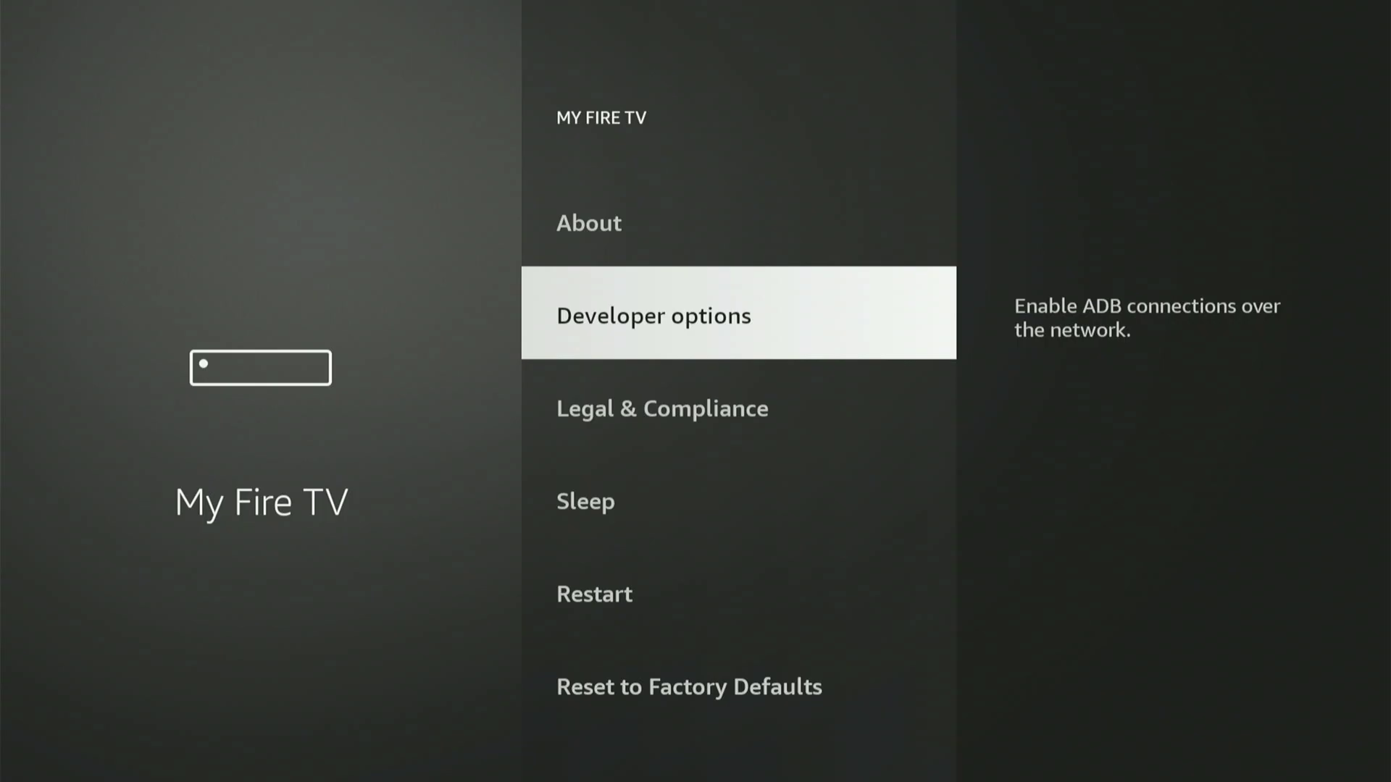
{"action": "key", "text": "Up"}
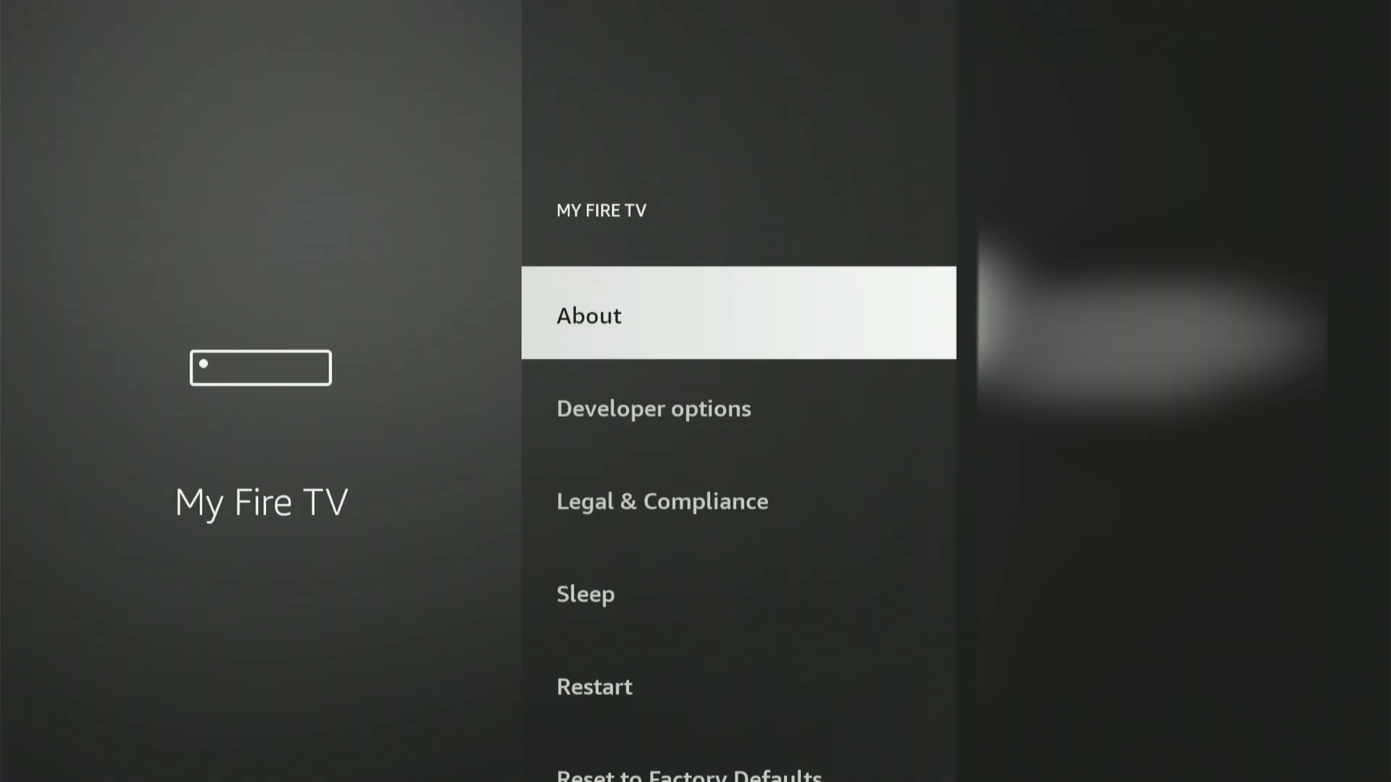
{"action": "key", "text": "Return"}
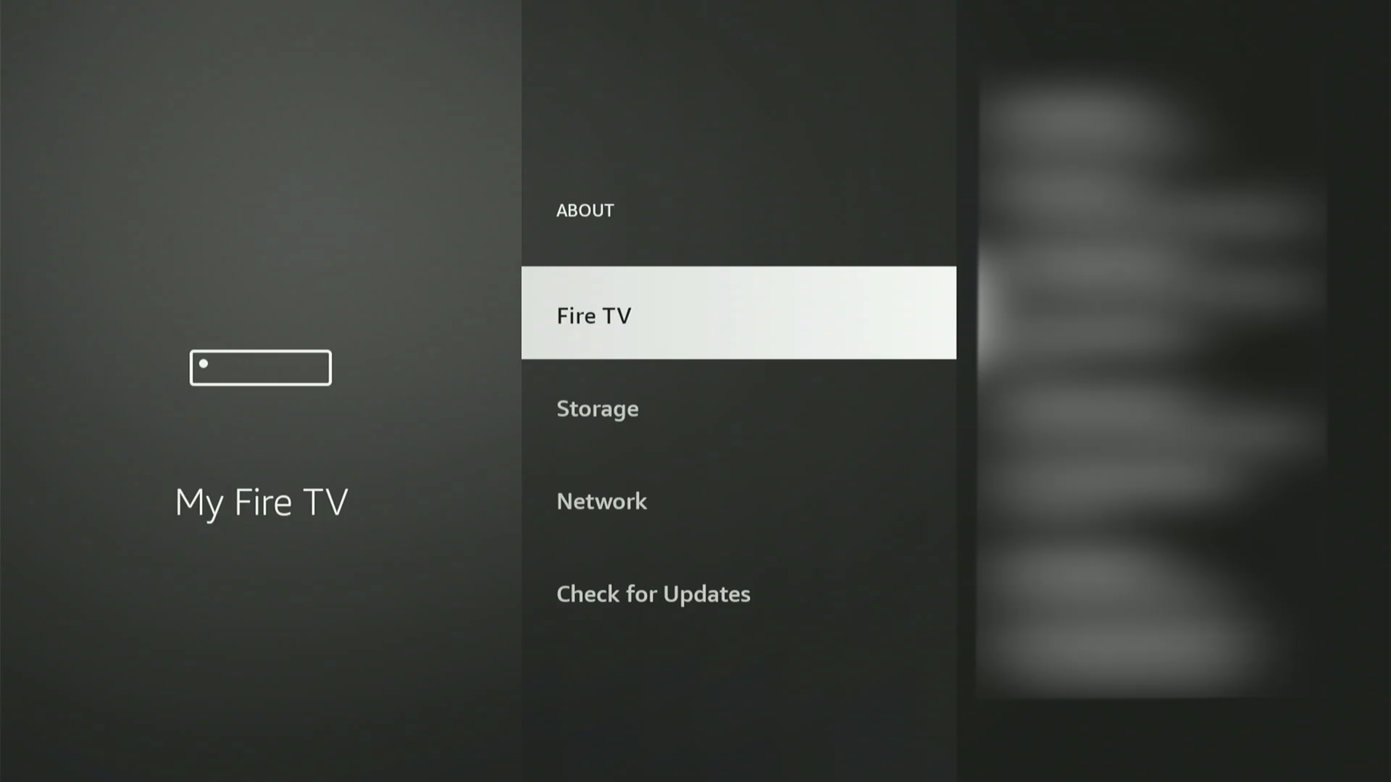
{"action": "key", "text": "Return"}
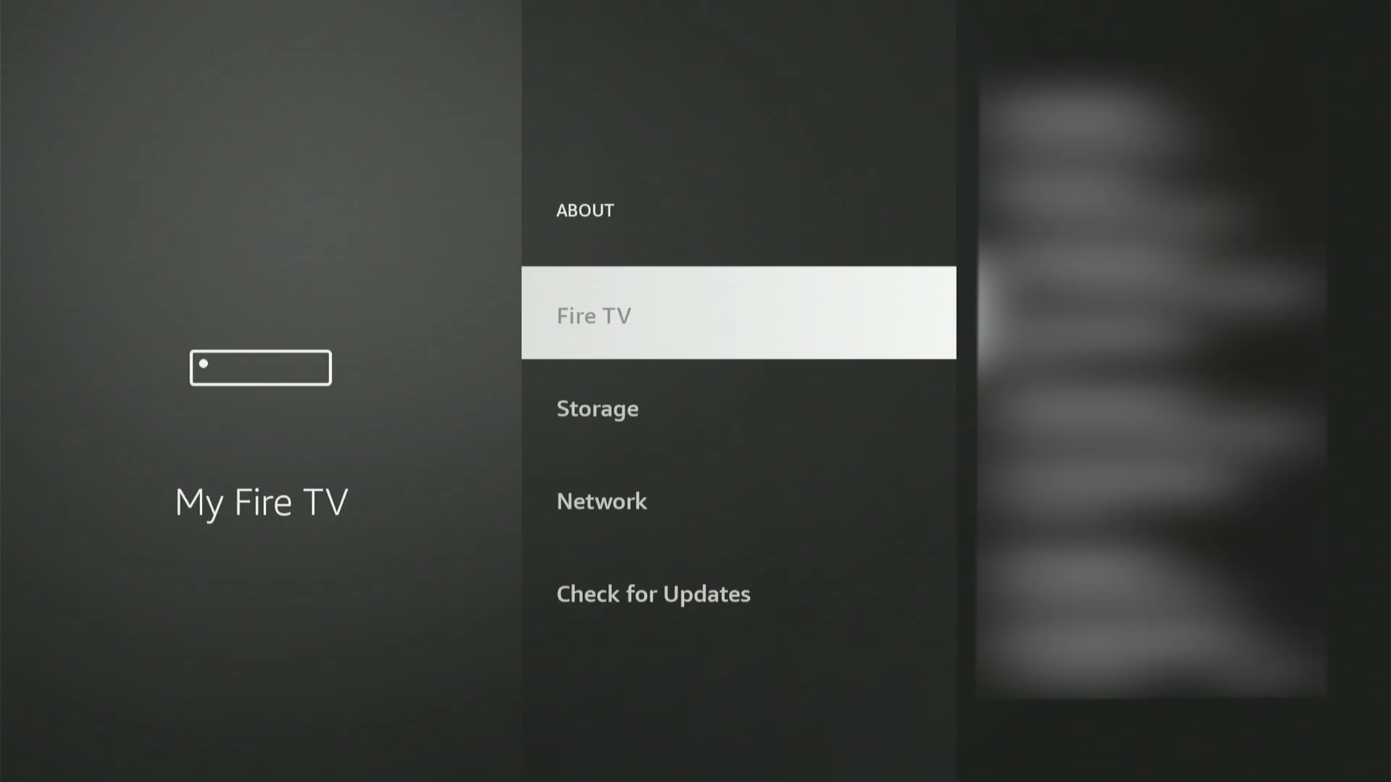
{"action": "key", "text": "Return"}
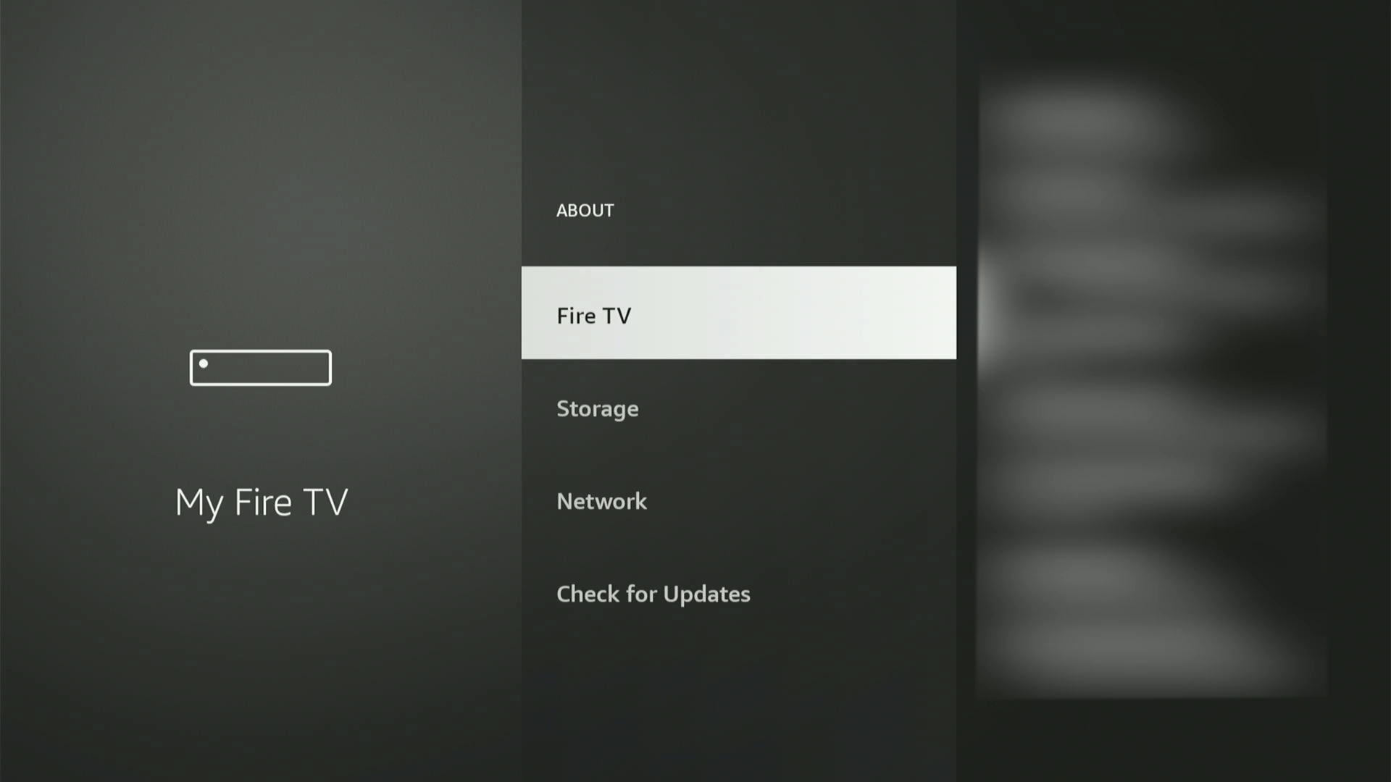
{"action": "key", "text": "Escape"}
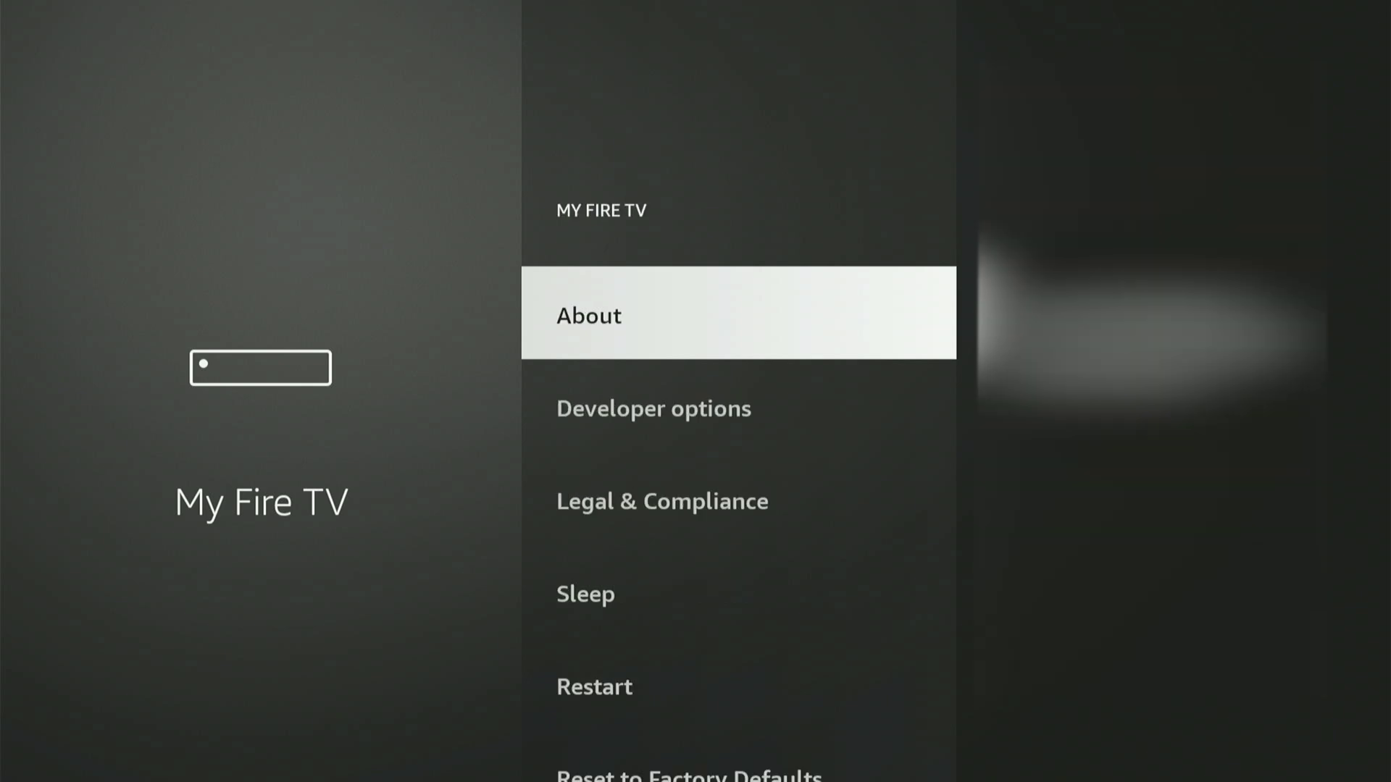
{"action": "key", "text": "Down"}
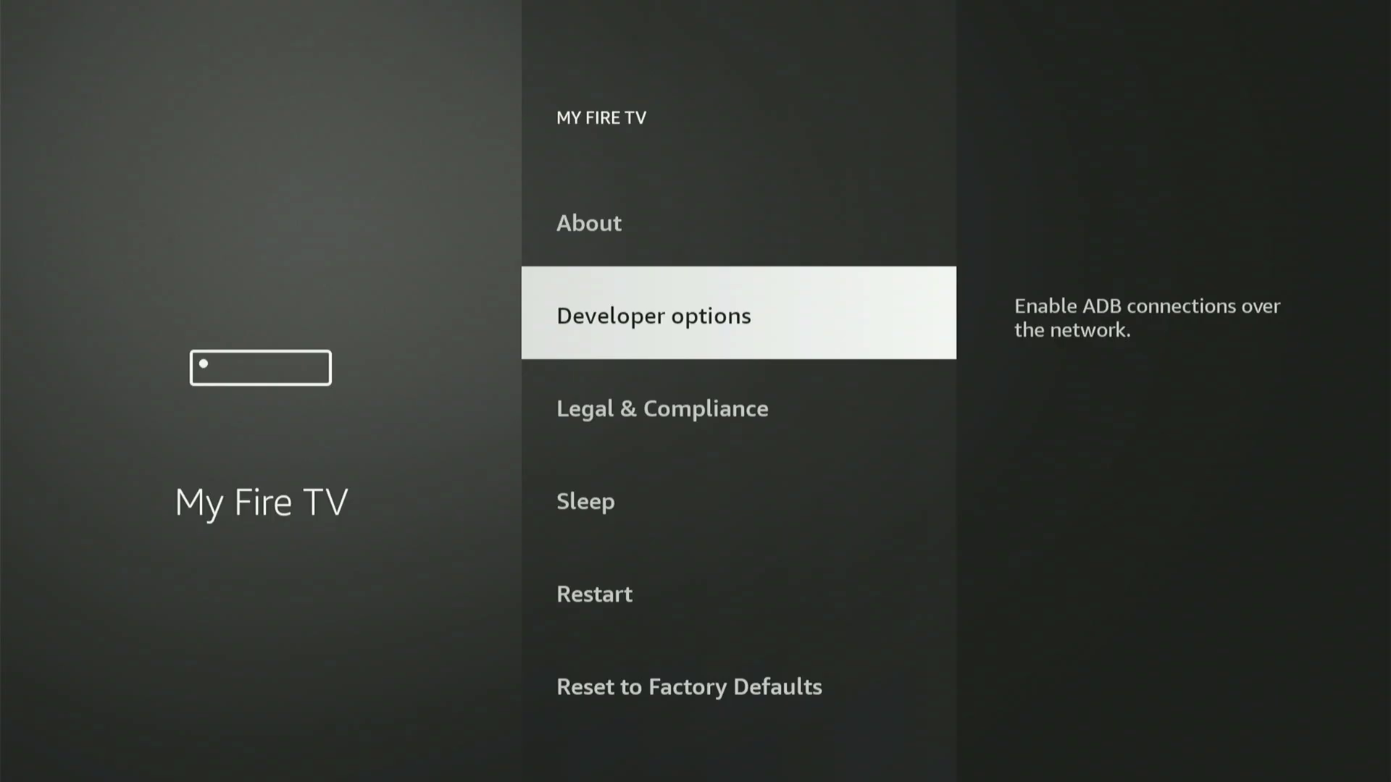
Open Developer options, check ADB debugging is ON, and move to Install unknown apps
{"action": "key", "text": "Return"}
{"action": "key", "text": "Return"}
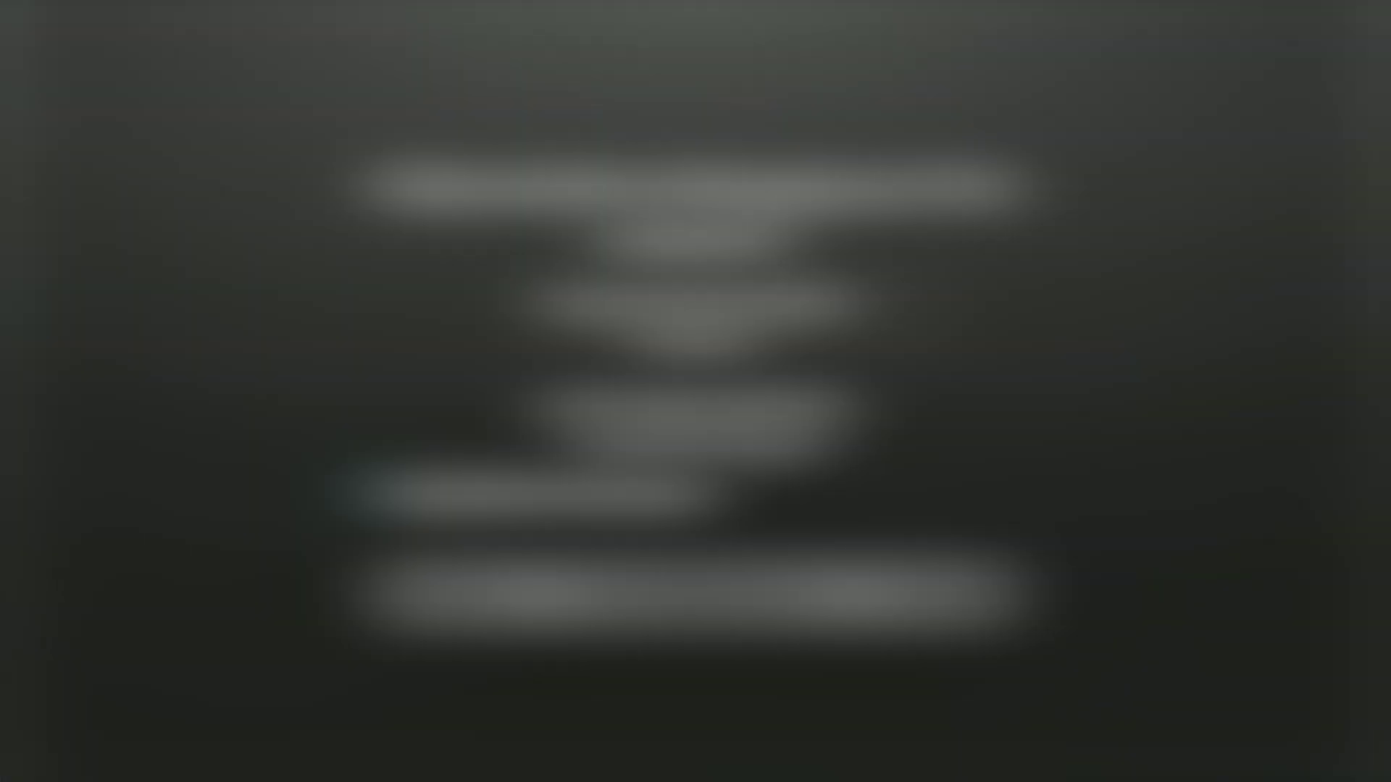
{"action": "left_click", "coordinate": [529, 596]}
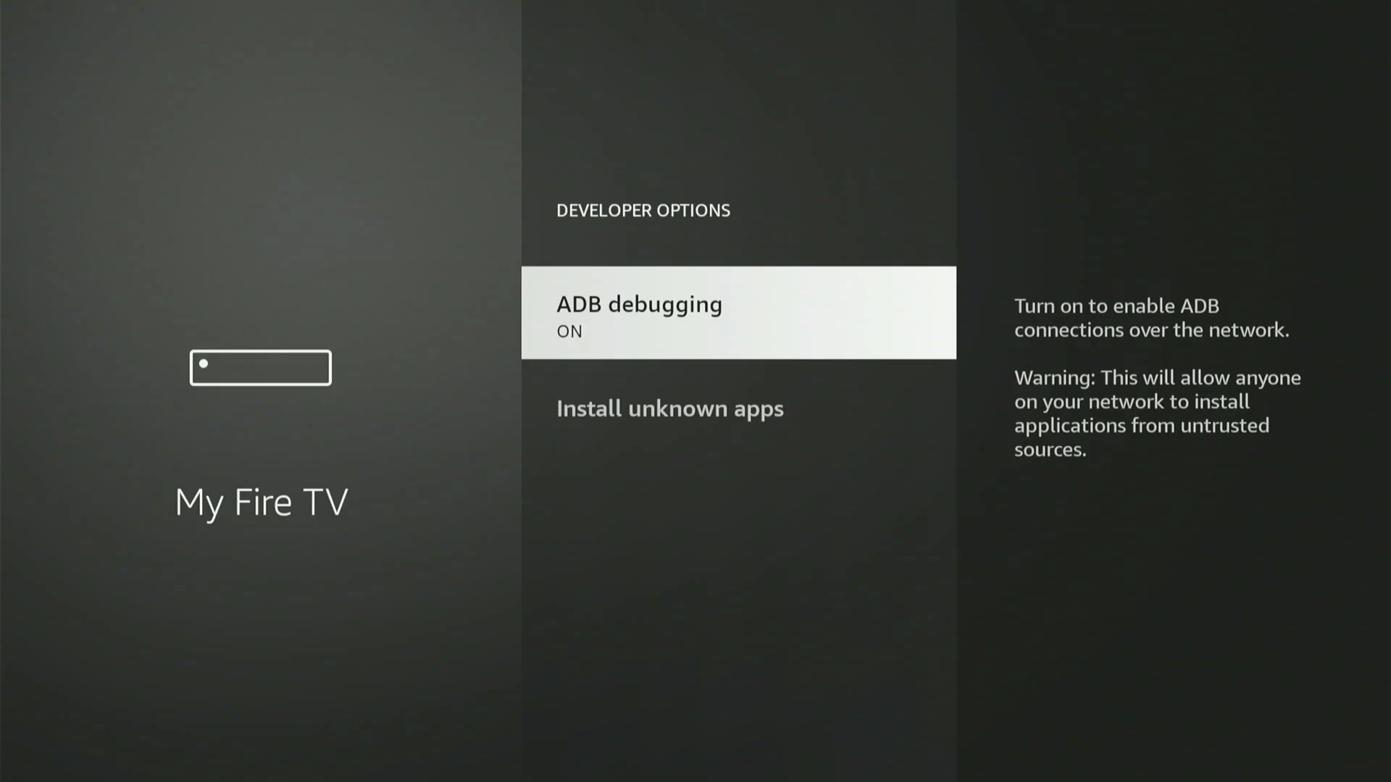
{"action": "key", "text": "Down"}
Switch Downloader from OFF to ON in Install unknown apps, then leave the list
{"action": "key", "text": "Return"}
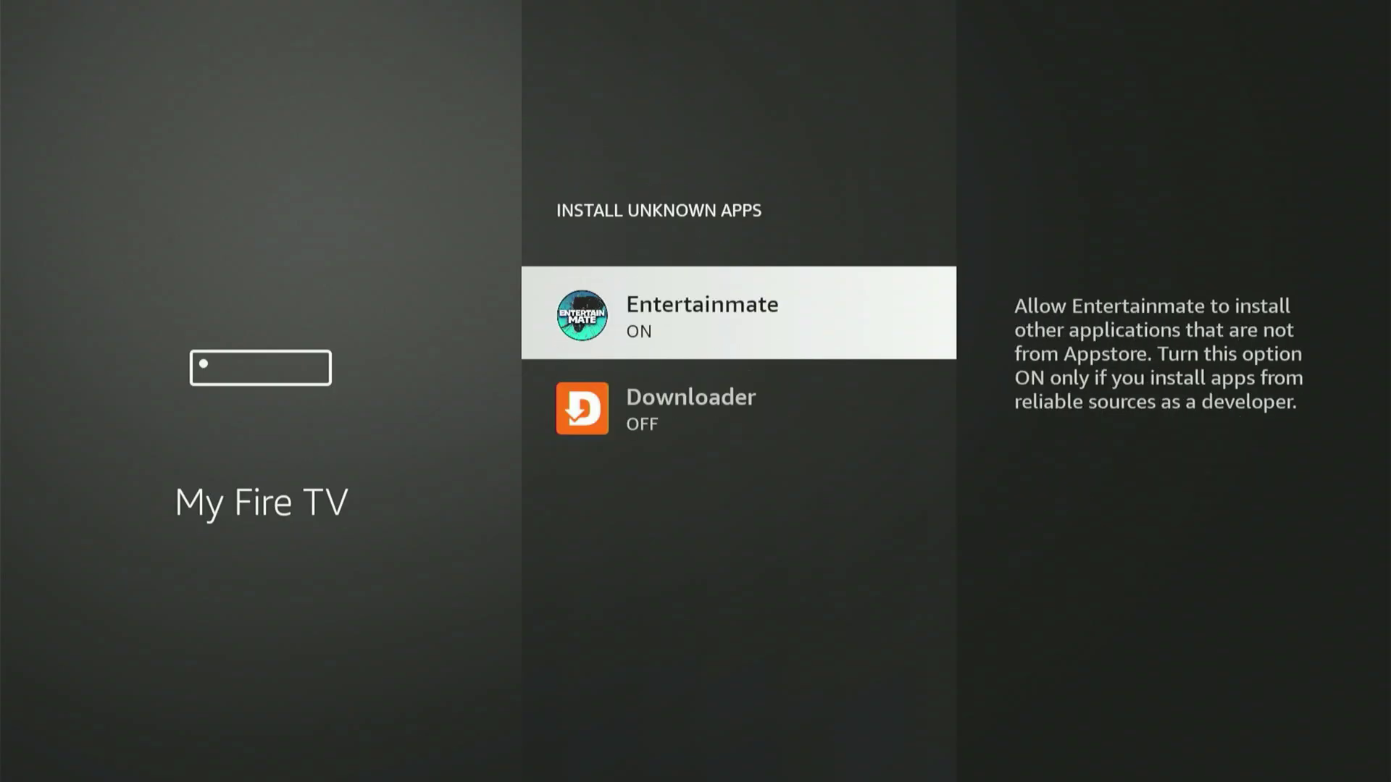
{"action": "key", "text": "Down"}
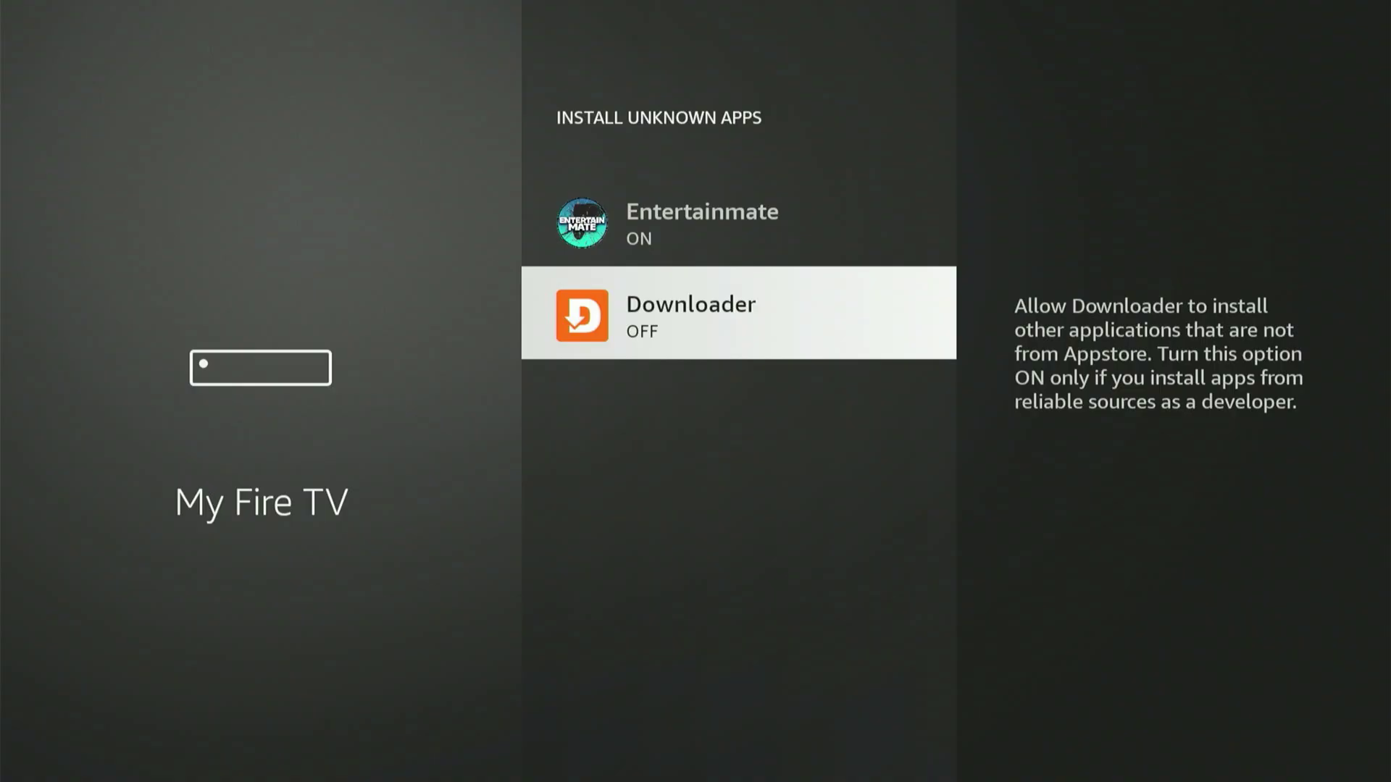
{"action": "key", "text": "Return"}
{"action": "key", "text": "Escape"}
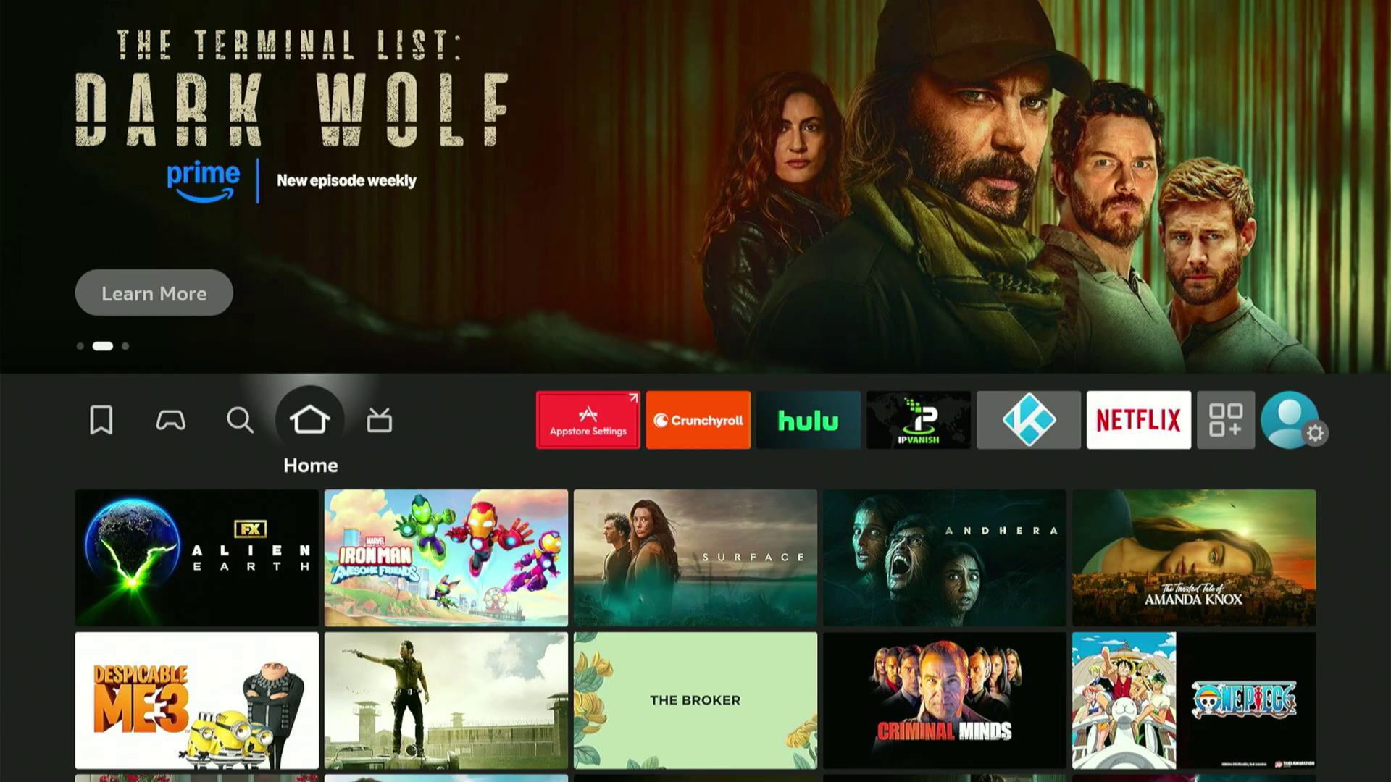
Move right along the home app row to the app-grid icon
{"action": "key", "text": "Right"}
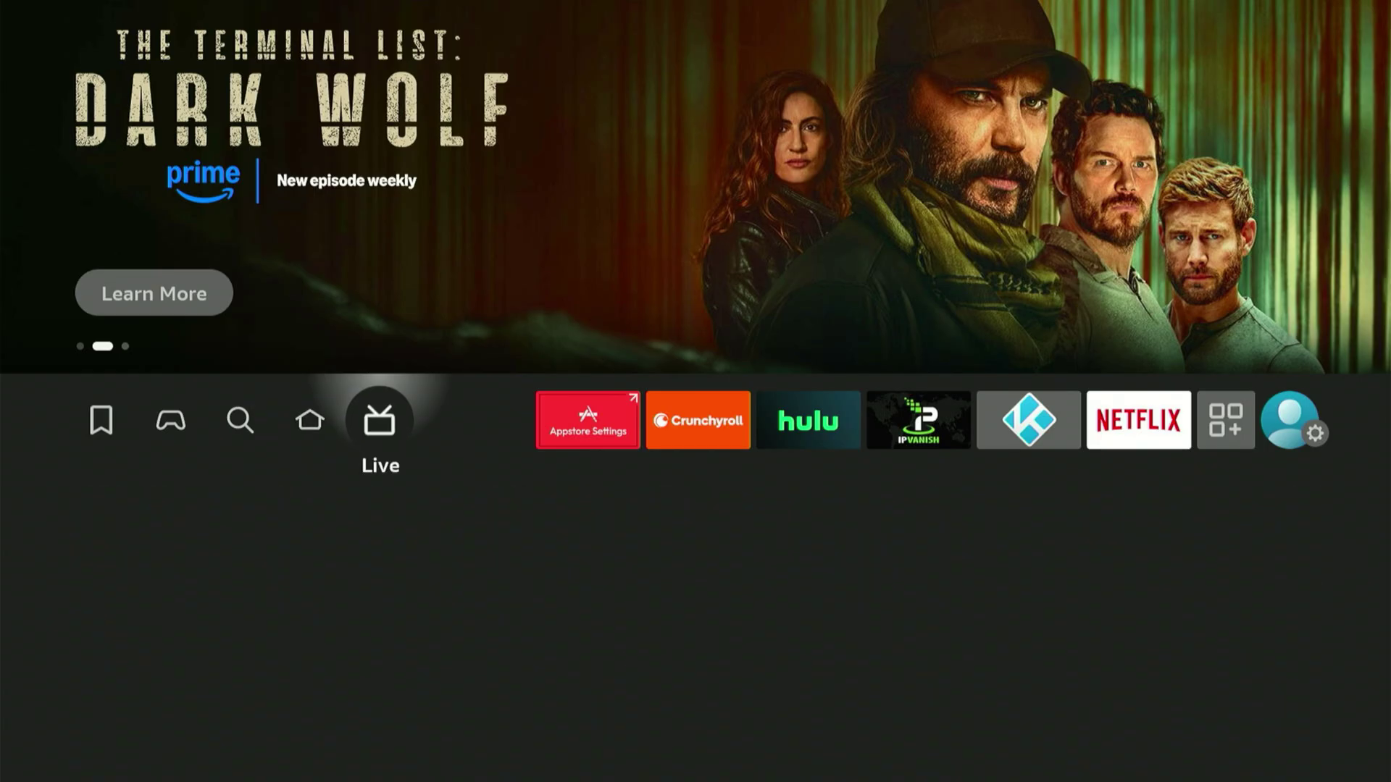
{"action": "key", "text": "Right"}
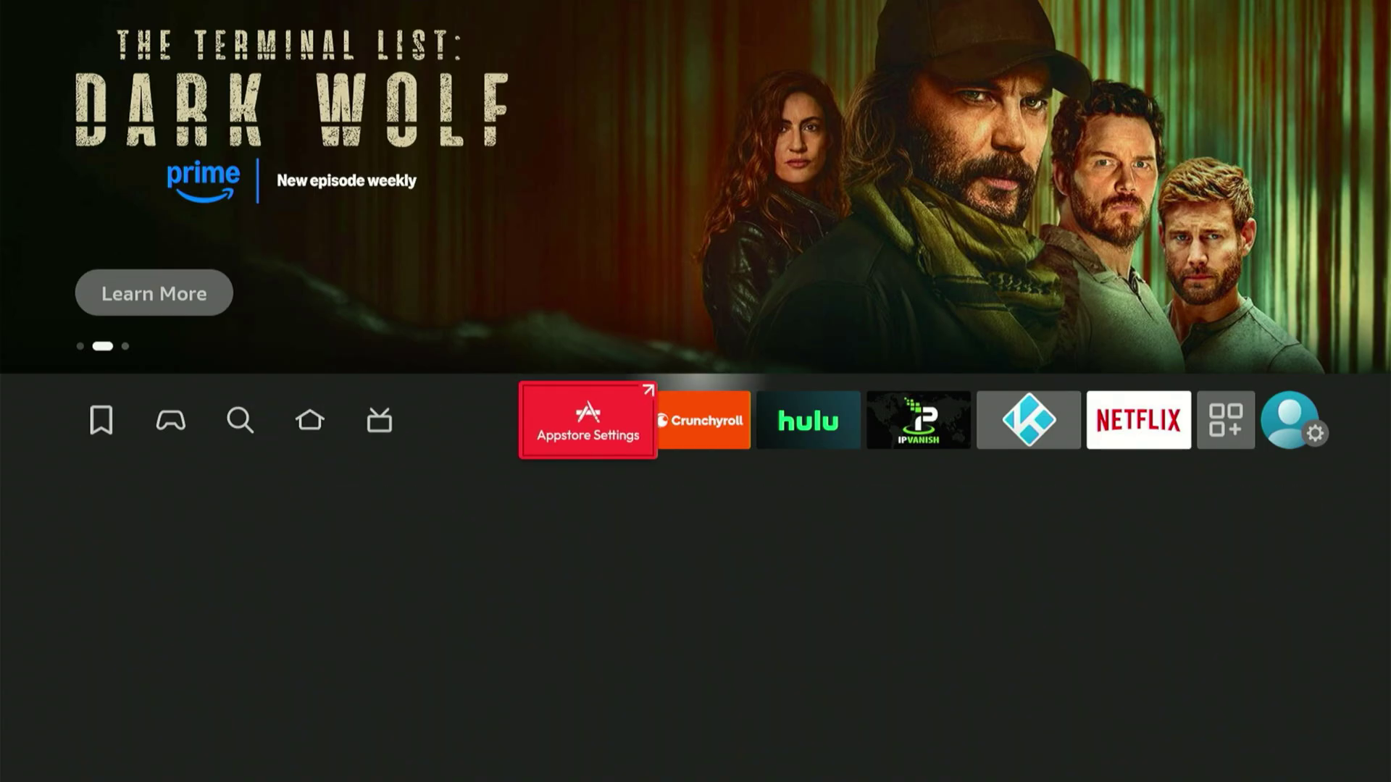
{"action": "key", "text": "Right"}
{"action": "key", "text": "Right"}
{"action": "key", "text": "Right"}
{"action": "key", "text": "Right"}
{"action": "key", "text": "Right"}
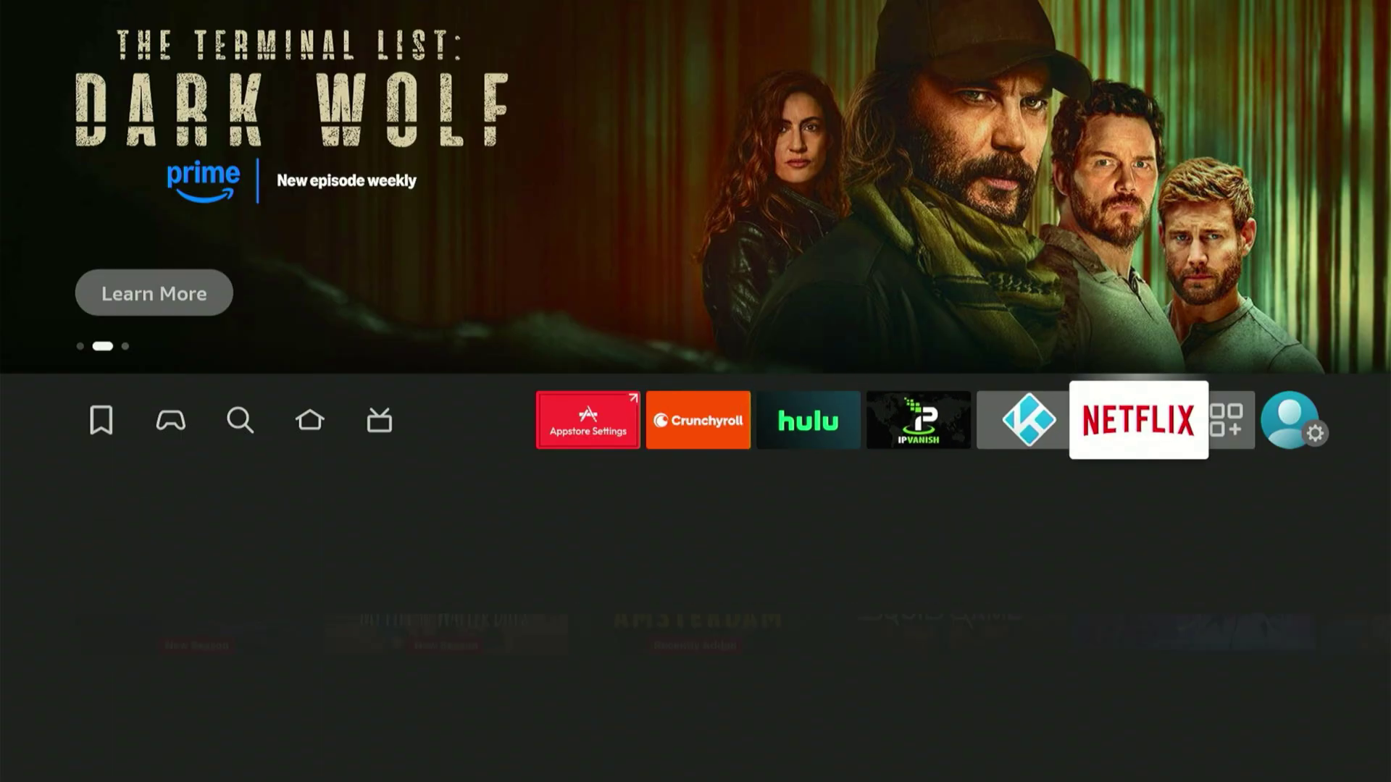
{"action": "key", "text": "Right"}
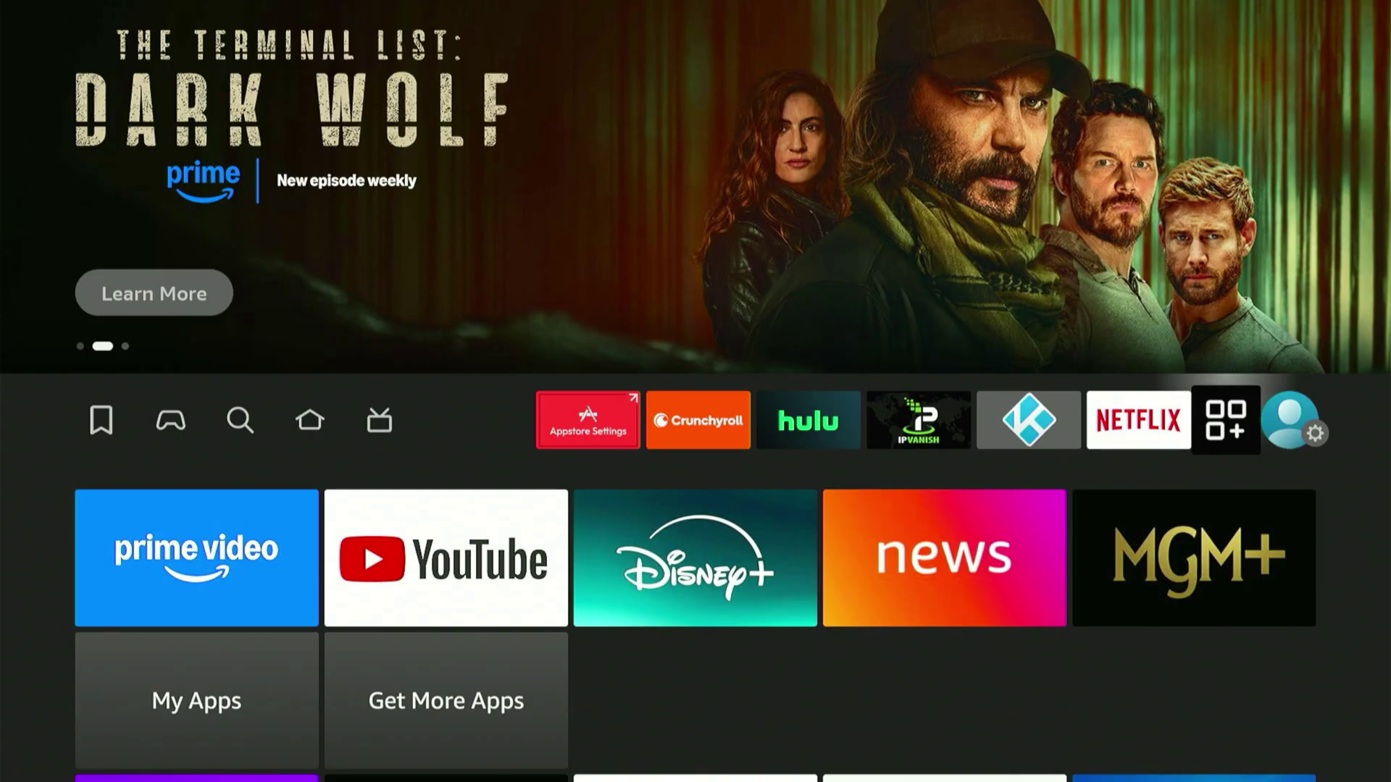
Open Your Apps & Channels and launch the Downloader tile from the grid
{"action": "key", "text": "Return"}
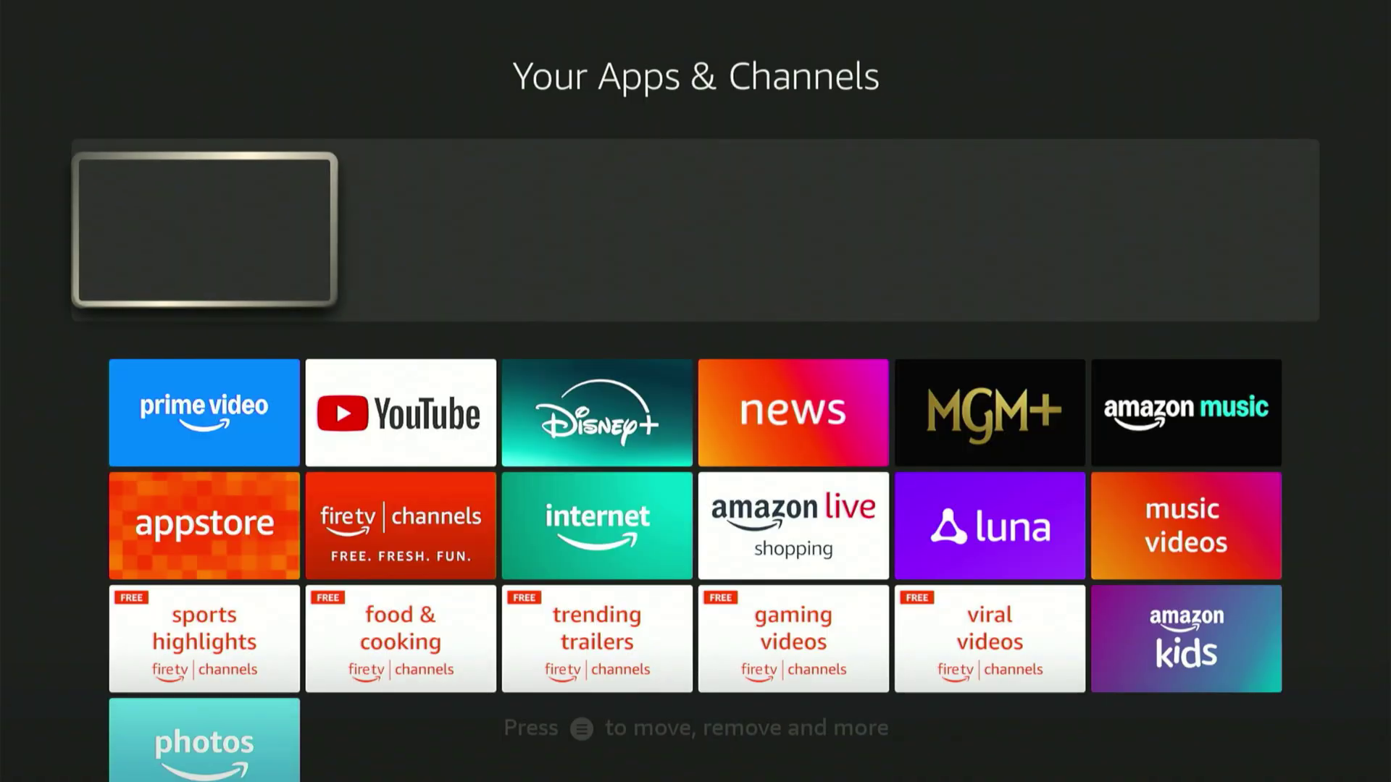
{"action": "key", "text": "Down"}
{"action": "key", "text": "Down"}
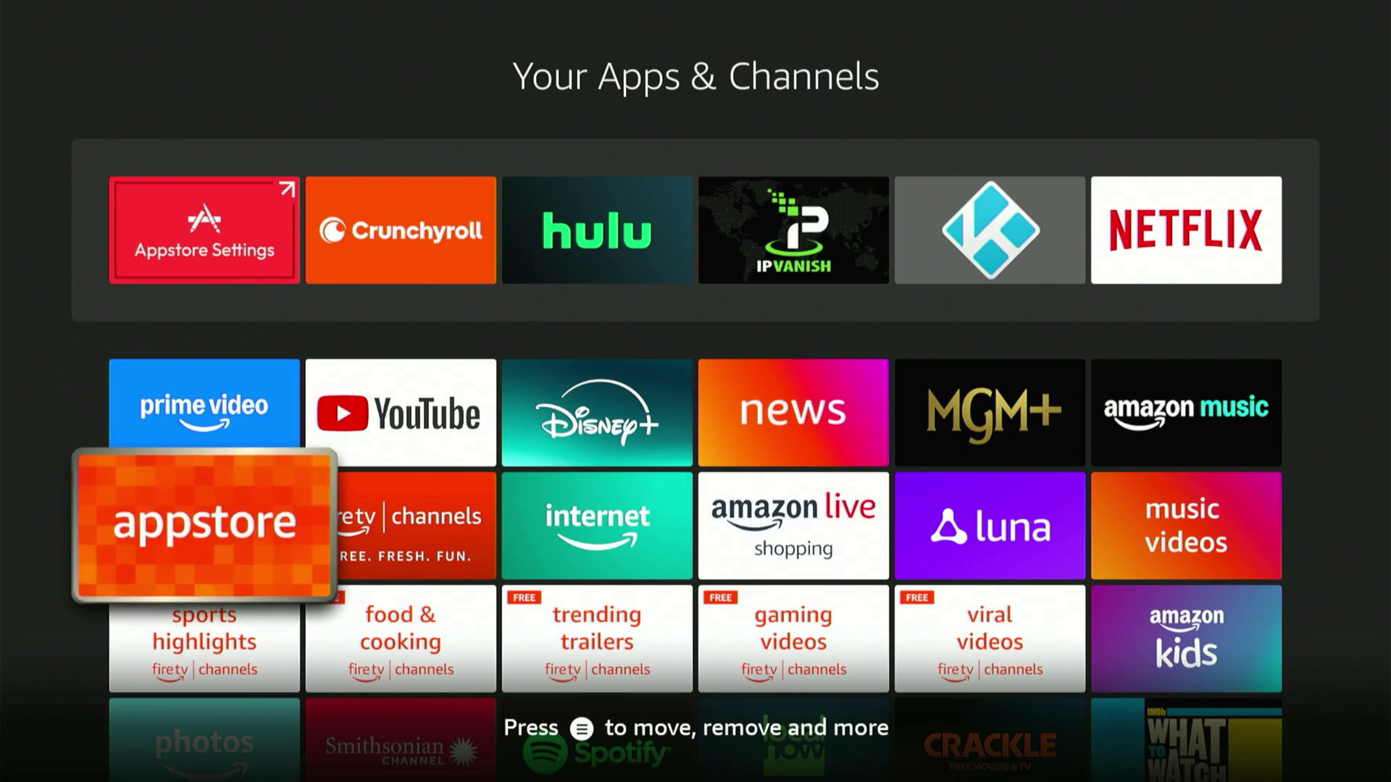
{"action": "key", "text": "Down"}
{"action": "key", "text": "Down"}
{"action": "key", "text": "Right"}
{"action": "key", "text": "Right"}
{"action": "key", "text": "Right"}
{"action": "key", "text": "Right"}
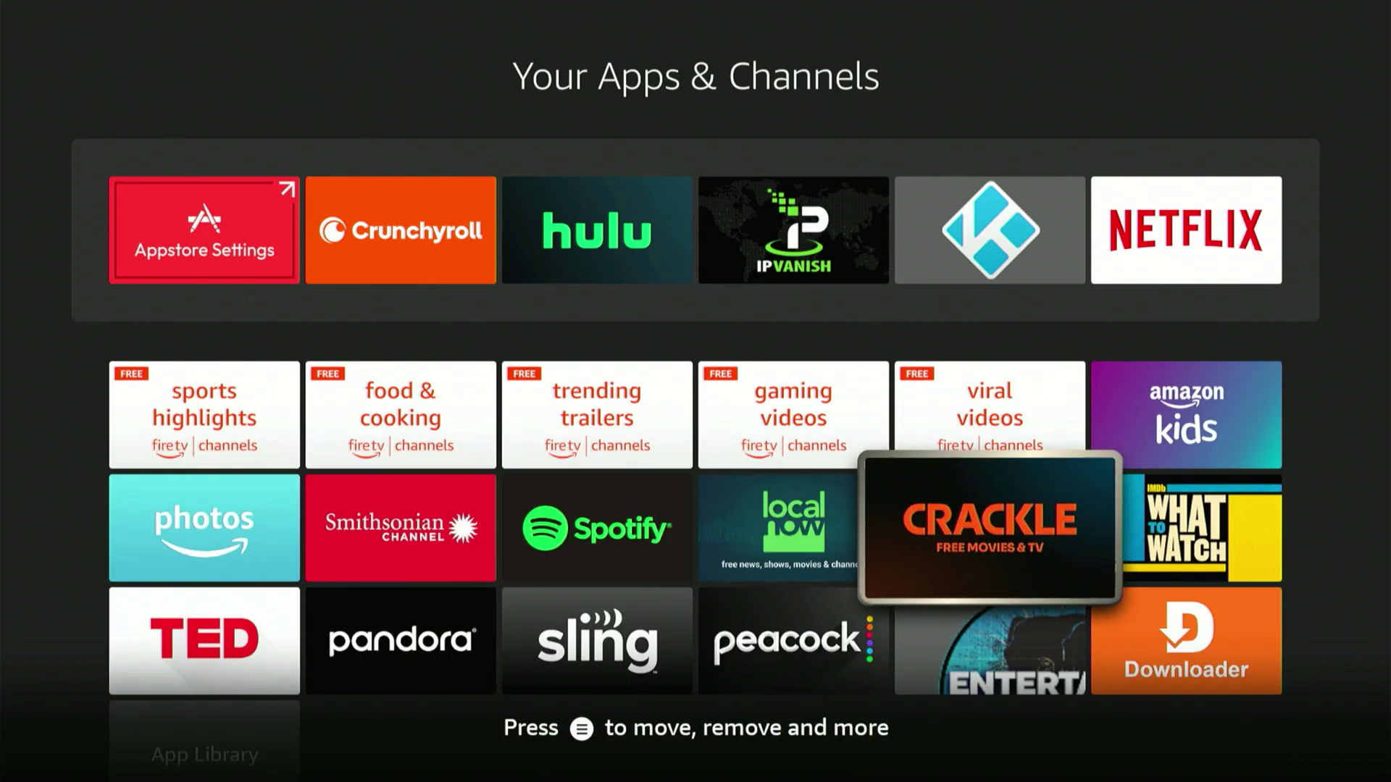
{"action": "key", "text": "Right"}
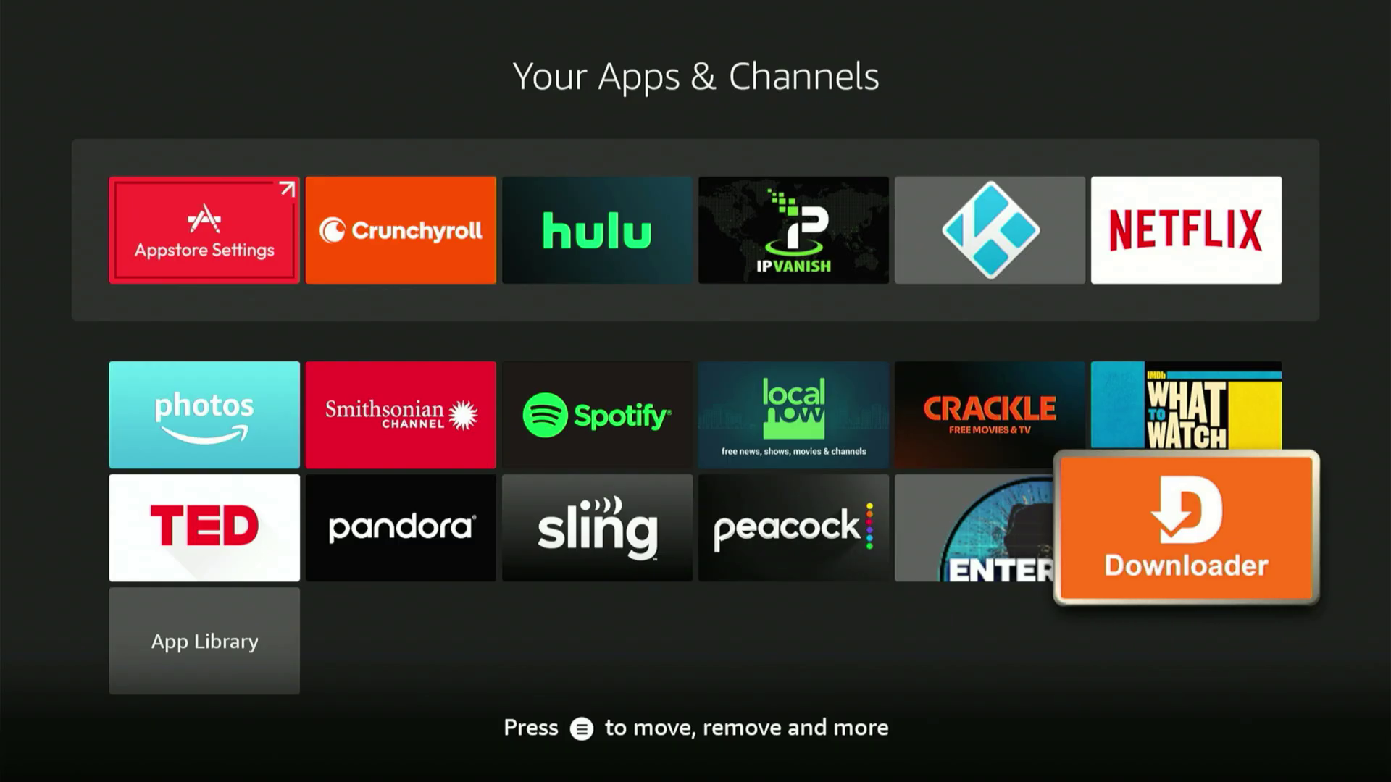
{"action": "key", "text": "Return"}
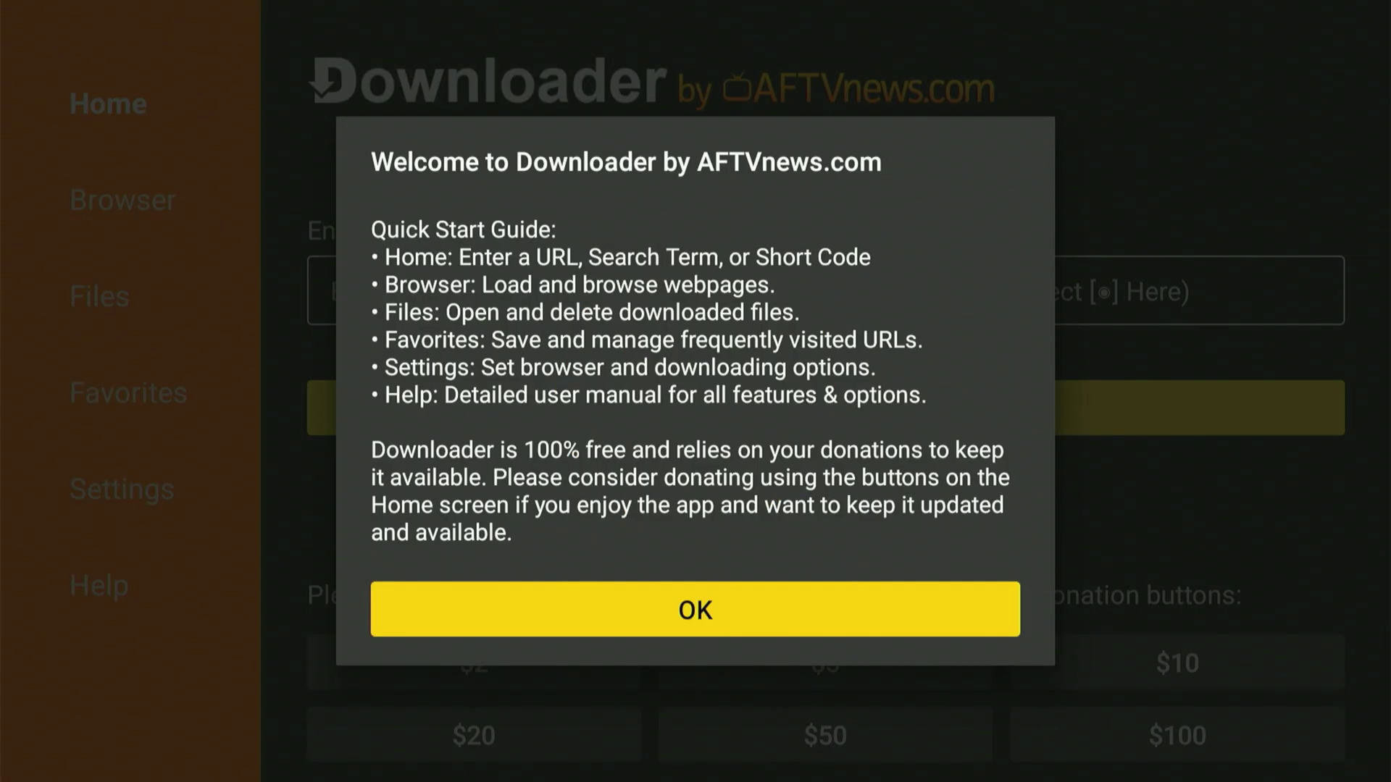
Dismiss Downloader's Welcome dialog and bring up the keyboard on the URL/short code field
{"action": "key", "text": "Return"}
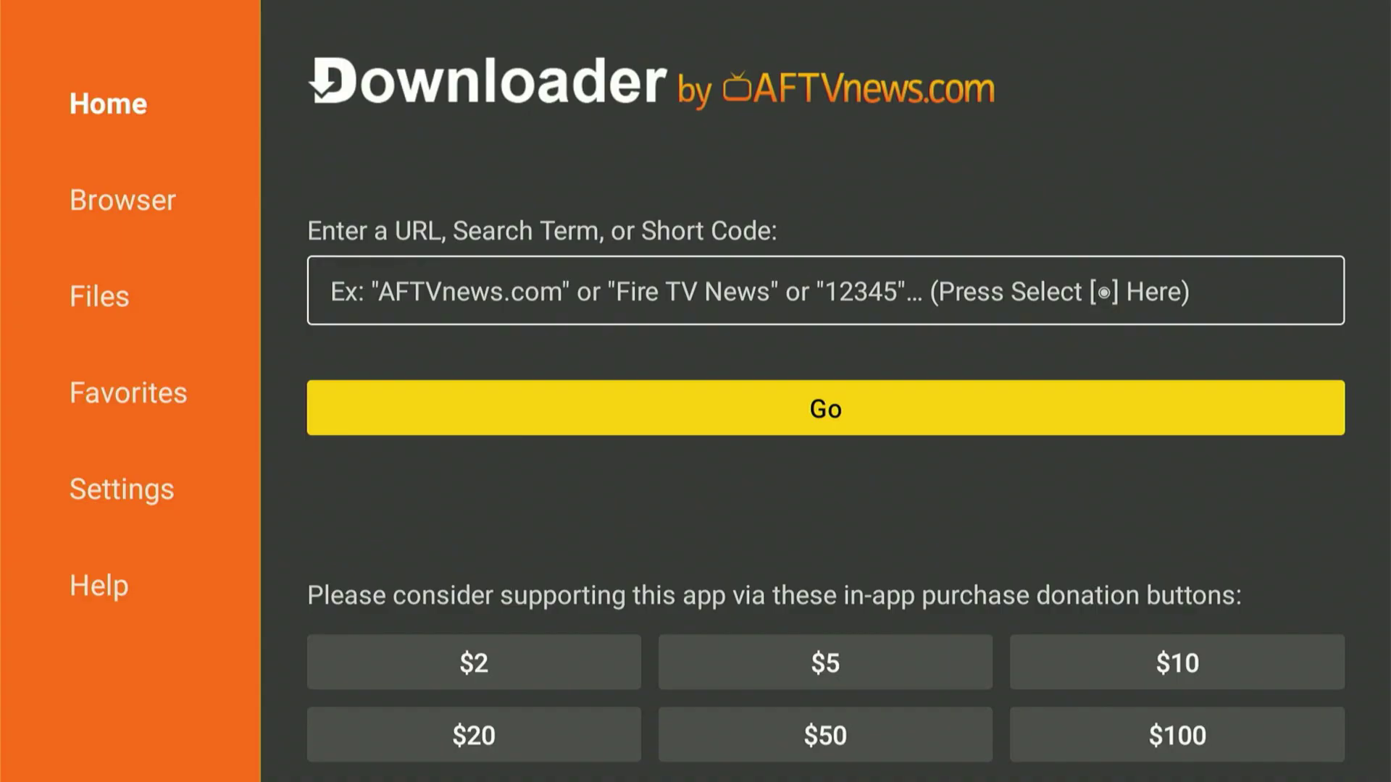
{"action": "key", "text": "Up"}
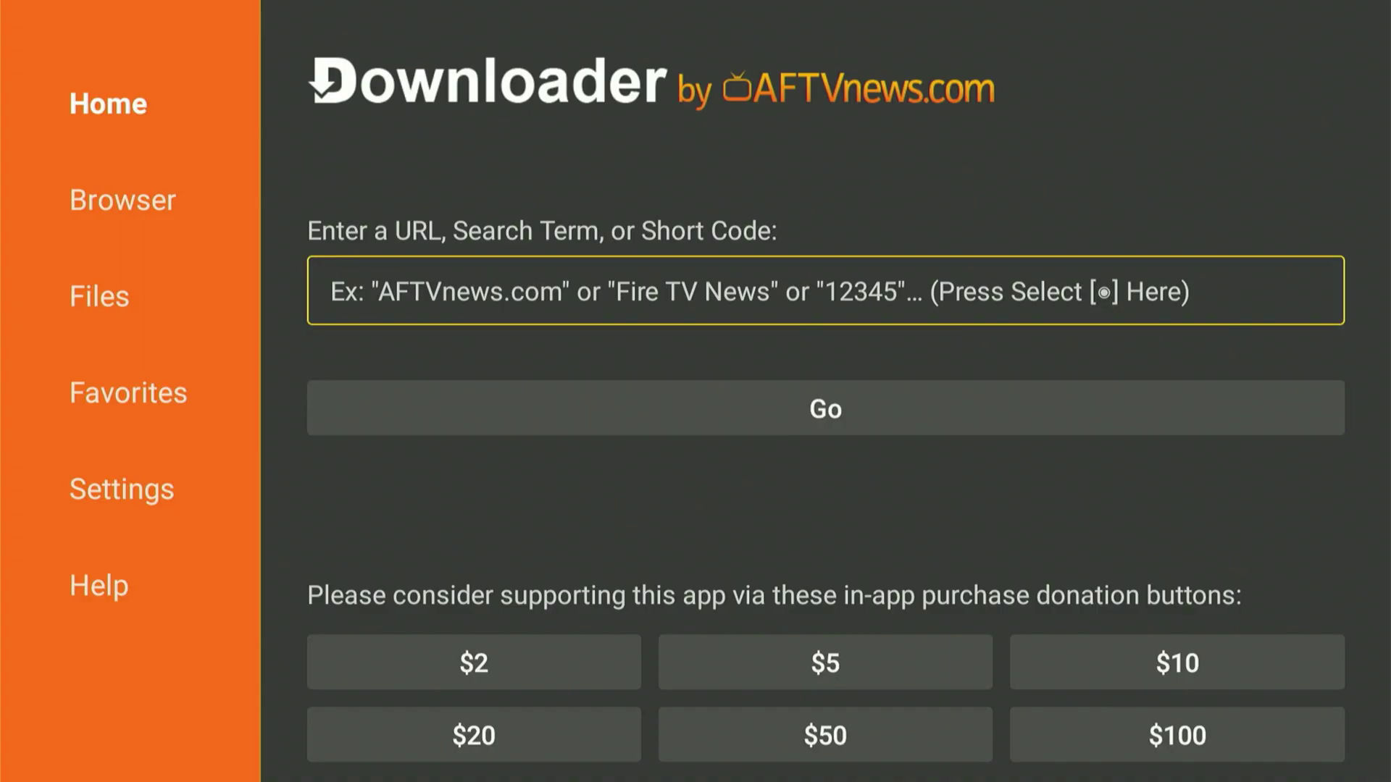
{"action": "key", "text": "Return"}
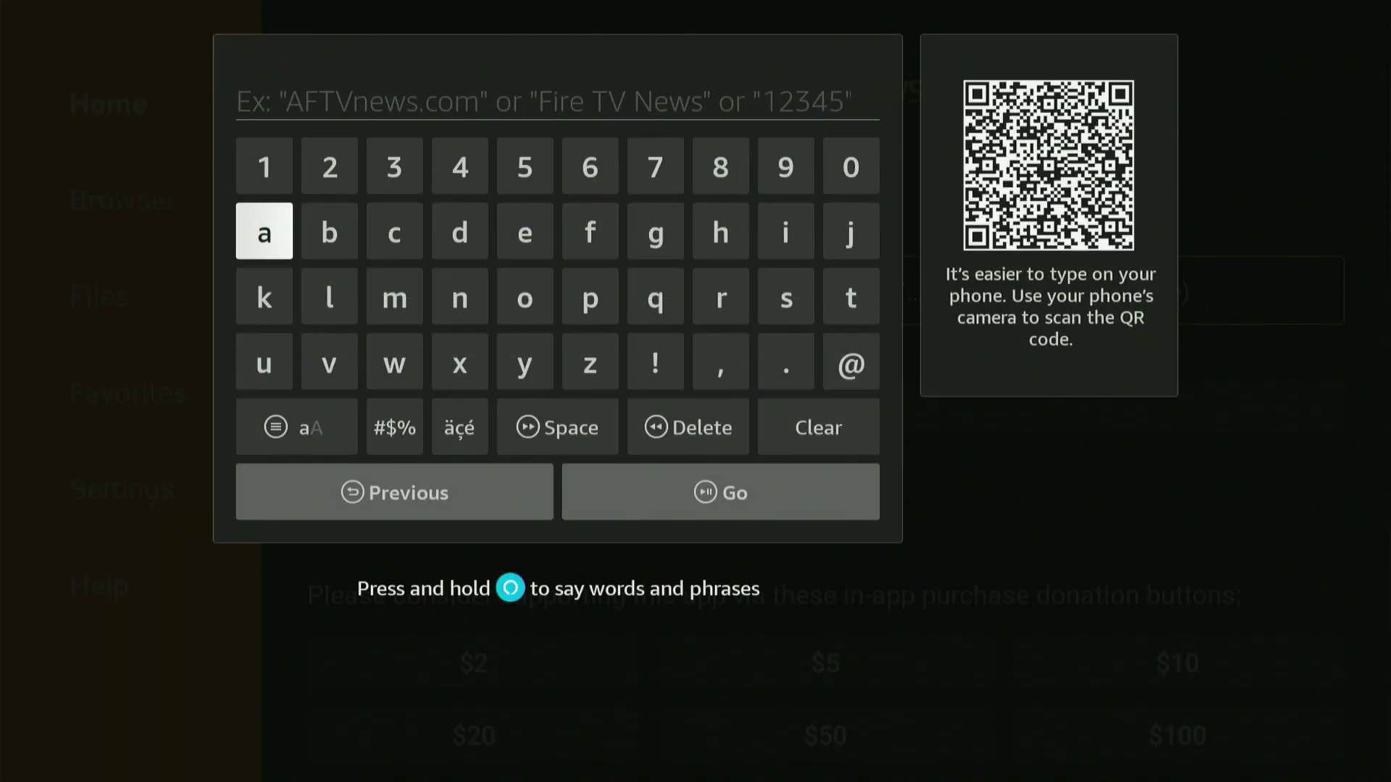
Enter the code 3826020 in Downloader's code field
{"action": "key", "text": "Up"}
{"action": "key", "text": "Right"}
{"action": "key", "text": "Right"}
{"action": "key", "text": "Return"}
{"action": "key", "text": "Right"}
{"action": "key", "text": "Right"}
{"action": "key", "text": "Right"}
{"action": "key", "text": "Right"}
{"action": "key", "text": "Right"}
{"action": "key", "text": "Return"}
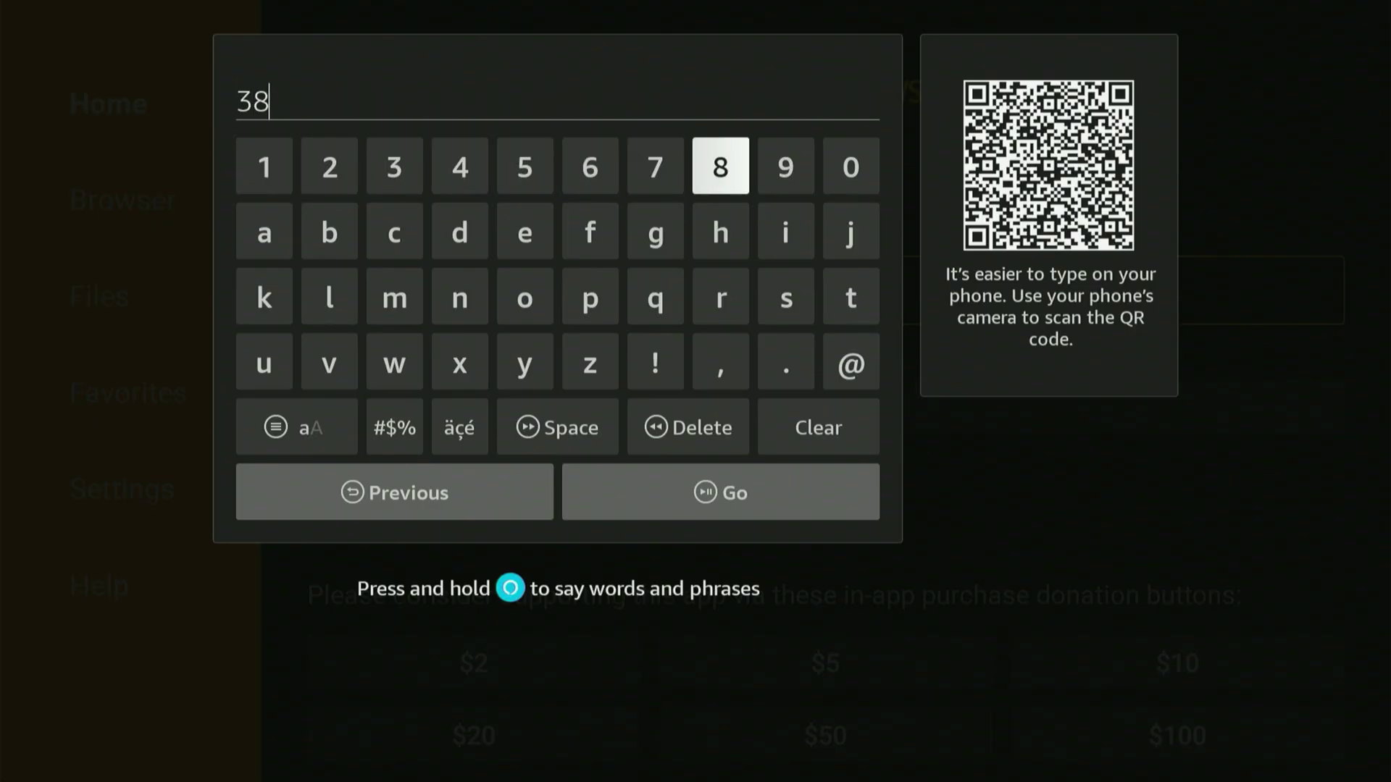
{"action": "key", "text": "Right"}
{"action": "key", "text": "Right"}
{"action": "key", "text": "Right"}
{"action": "key", "text": "Right"}
{"action": "key", "text": "Return"}
{"action": "key", "text": "Right"}
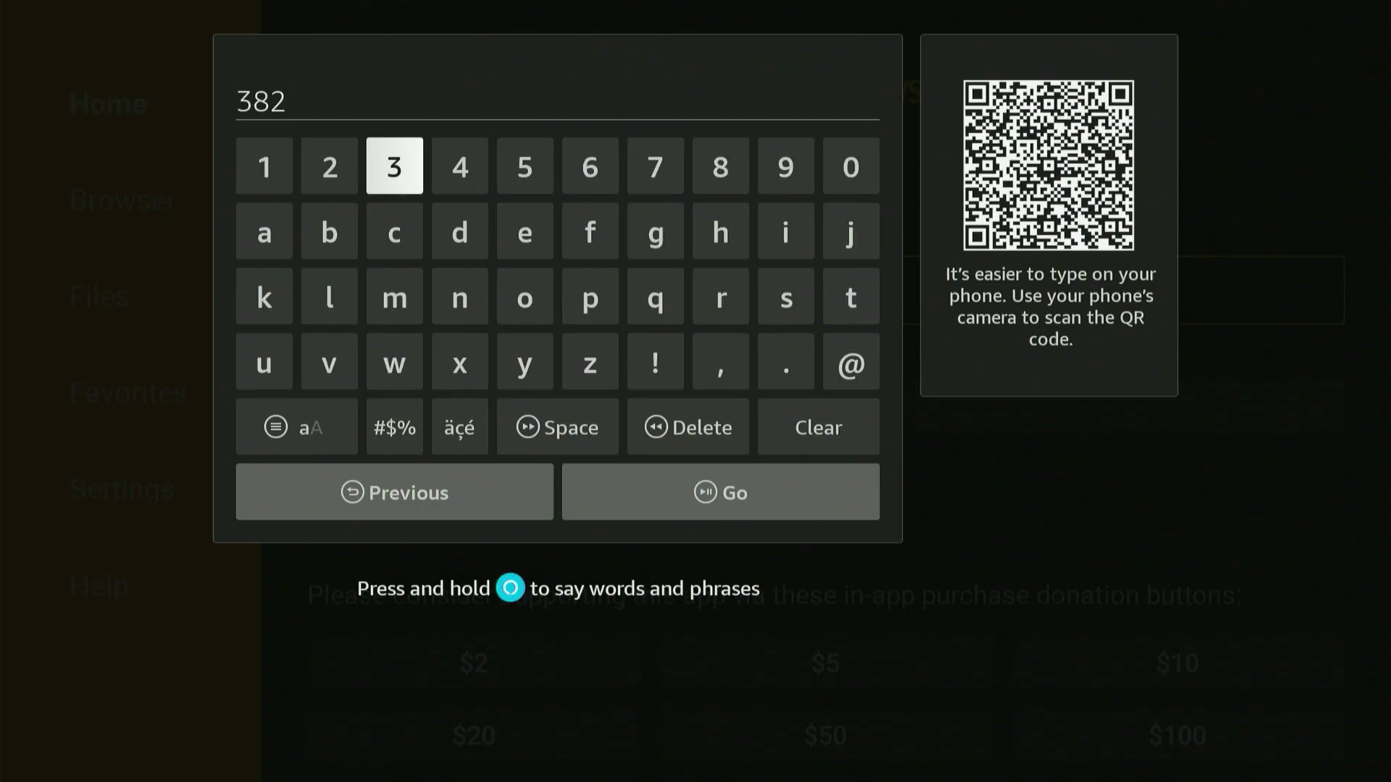
{"action": "key", "text": "Right"}
{"action": "key", "text": "Right"}
{"action": "key", "text": "Right"}
{"action": "key", "text": "Return"}
{"action": "key", "text": "Right"}
{"action": "key", "text": "Right"}
{"action": "key", "text": "Right"}
{"action": "key", "text": "Right"}
{"action": "key", "text": "Return"}
{"action": "key", "text": "Right"}
{"action": "key", "text": "Right"}
{"action": "key", "text": "Return"}
{"action": "key", "text": "Right"}
{"action": "key", "text": "Right"}
{"action": "key", "text": "Right"}
{"action": "key", "text": "Right"}
{"action": "key", "text": "Right"}
{"action": "key", "text": "Right"}
{"action": "key", "text": "Right"}
{"action": "key", "text": "Right"}
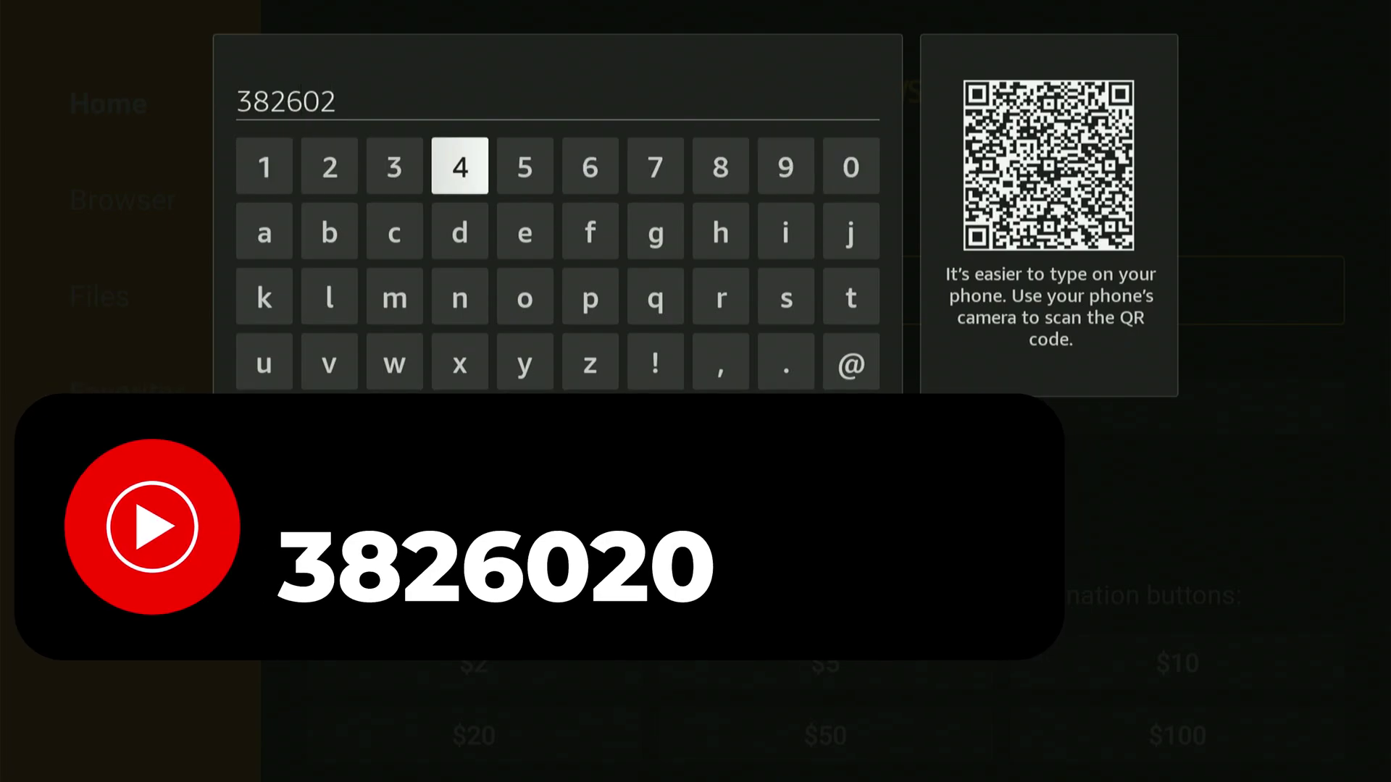
{"action": "key", "text": "Return"}
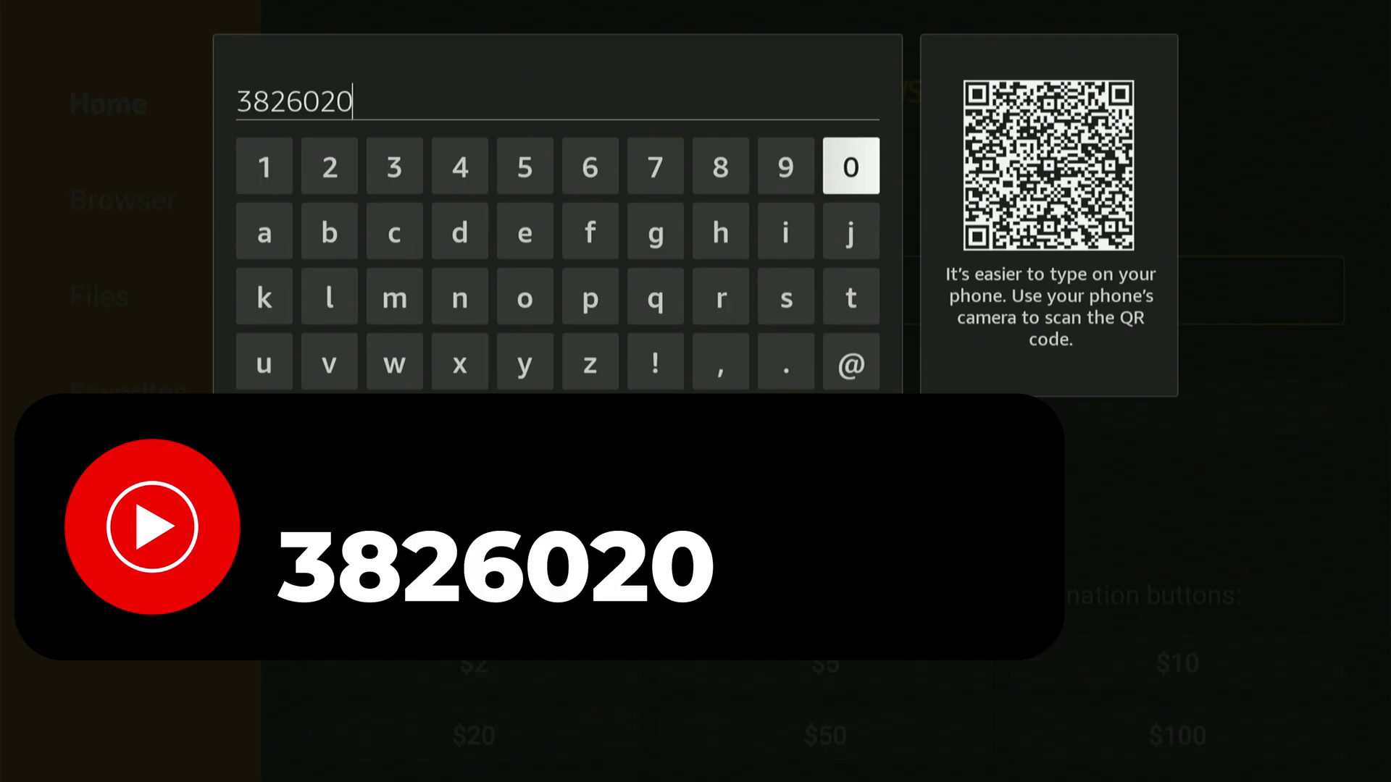
Submit code 3826020 so Downloader loads its linked UL.apk download
{"action": "key", "text": "Down"}
{"action": "key", "text": "Down"}
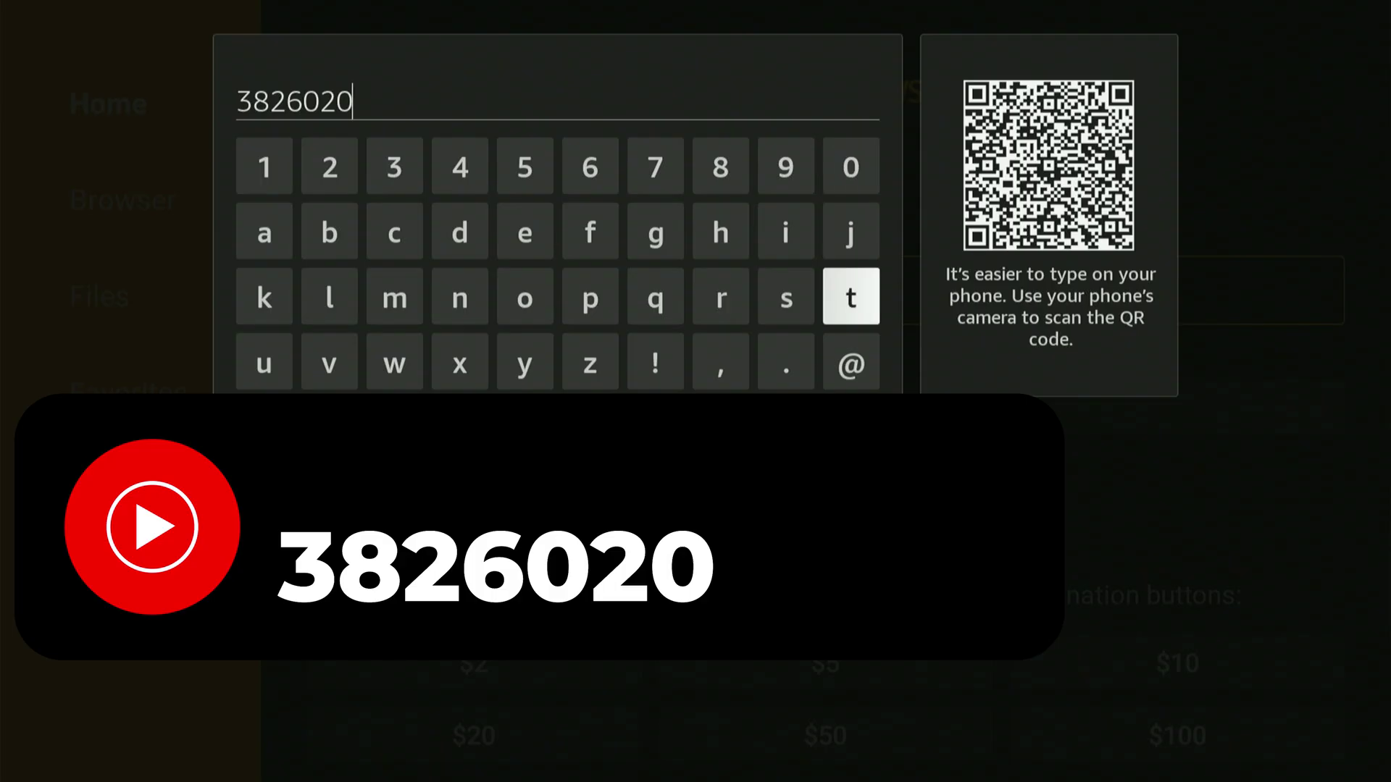
{"action": "key", "text": "Down"}
{"action": "key", "text": "Down"}
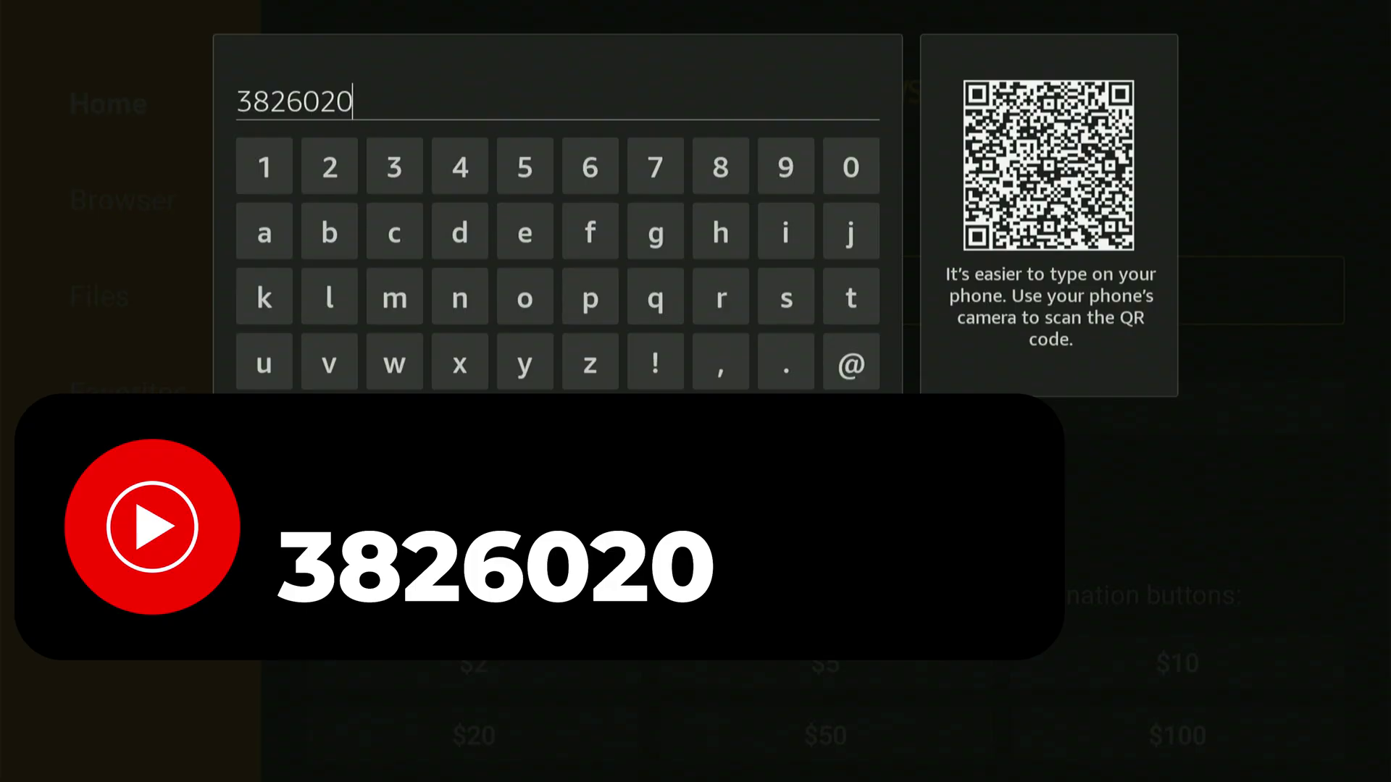
{"action": "key", "text": "Return"}
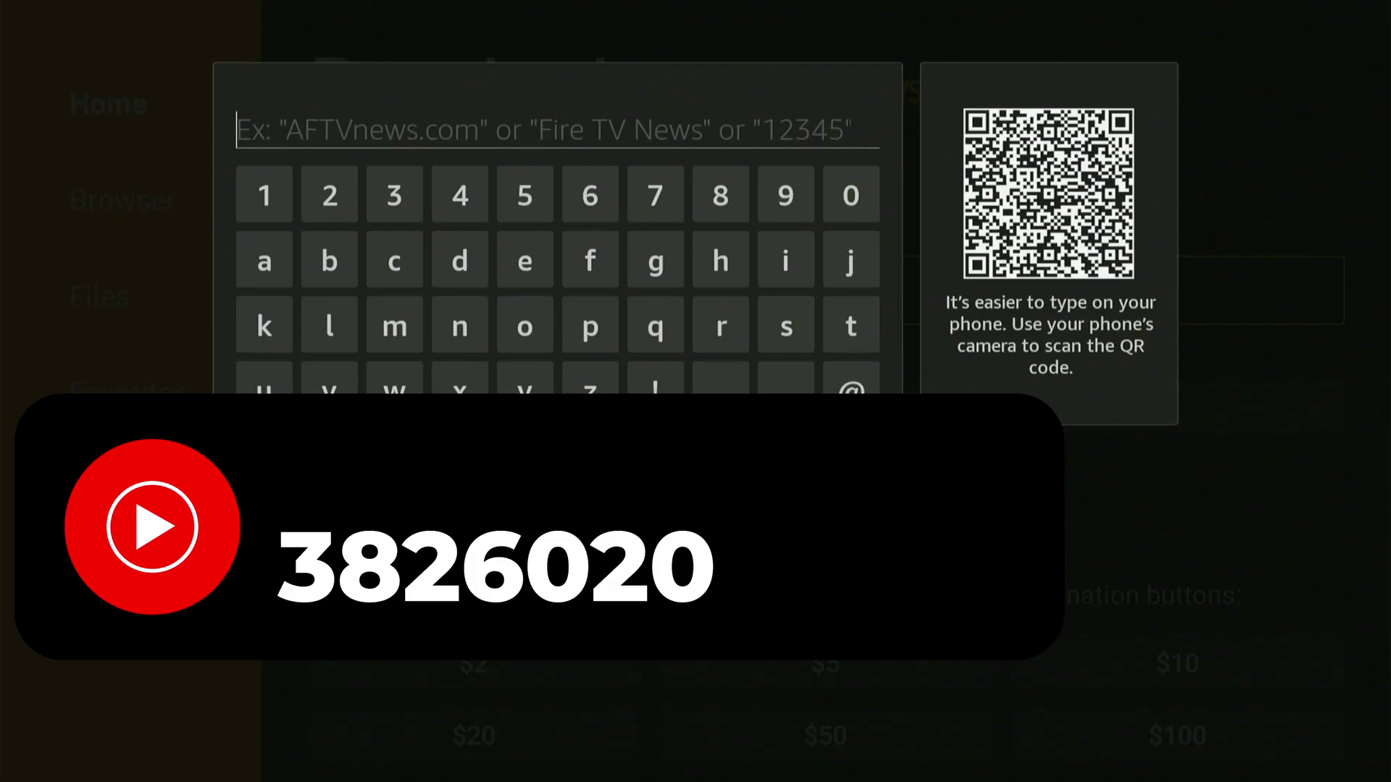
{"action": "key", "text": "Return"}
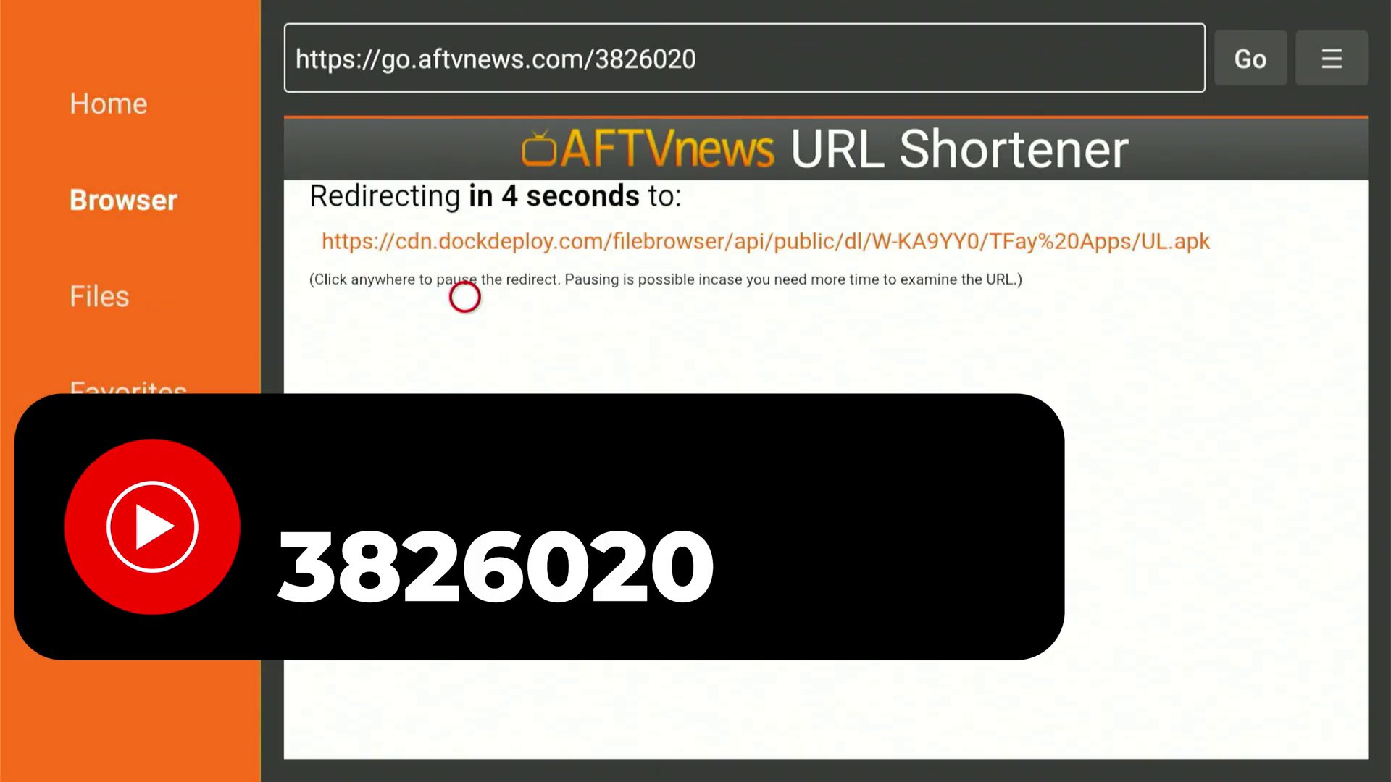
Accept the site's privacy consent and let the redirect finish downloading UL(1).apk
{"action": "left_click", "coordinate": [465, 296]}
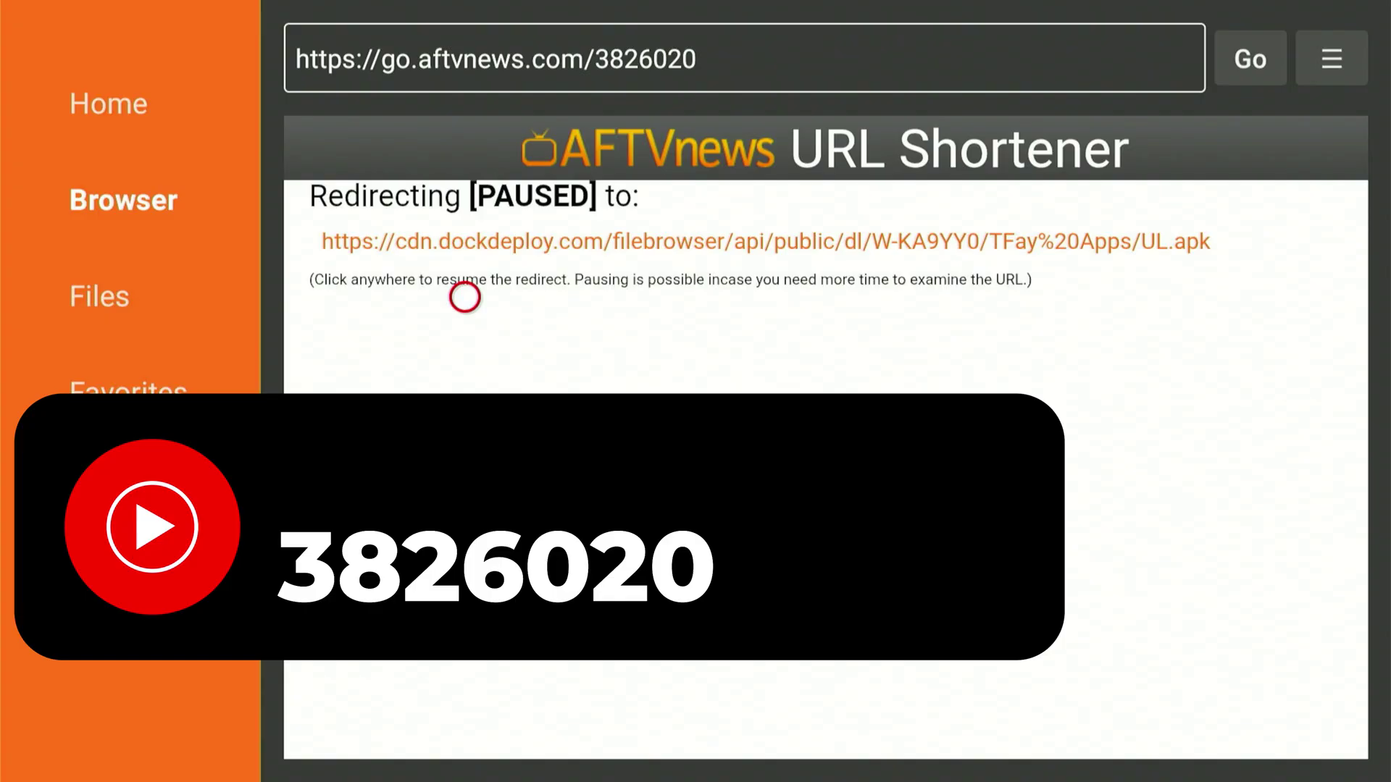
{"action": "left_click", "coordinate": [464, 296]}
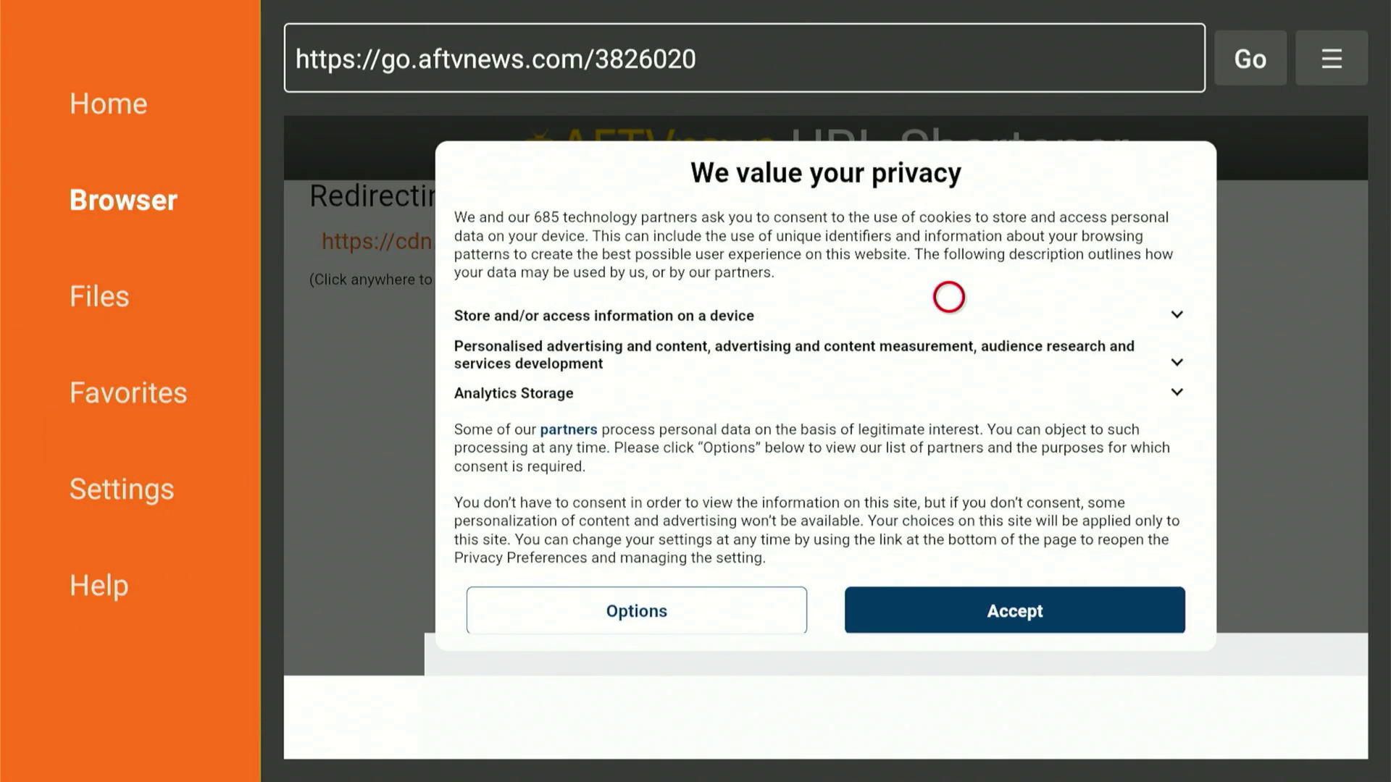
{"action": "left_click", "coordinate": [946, 612]}
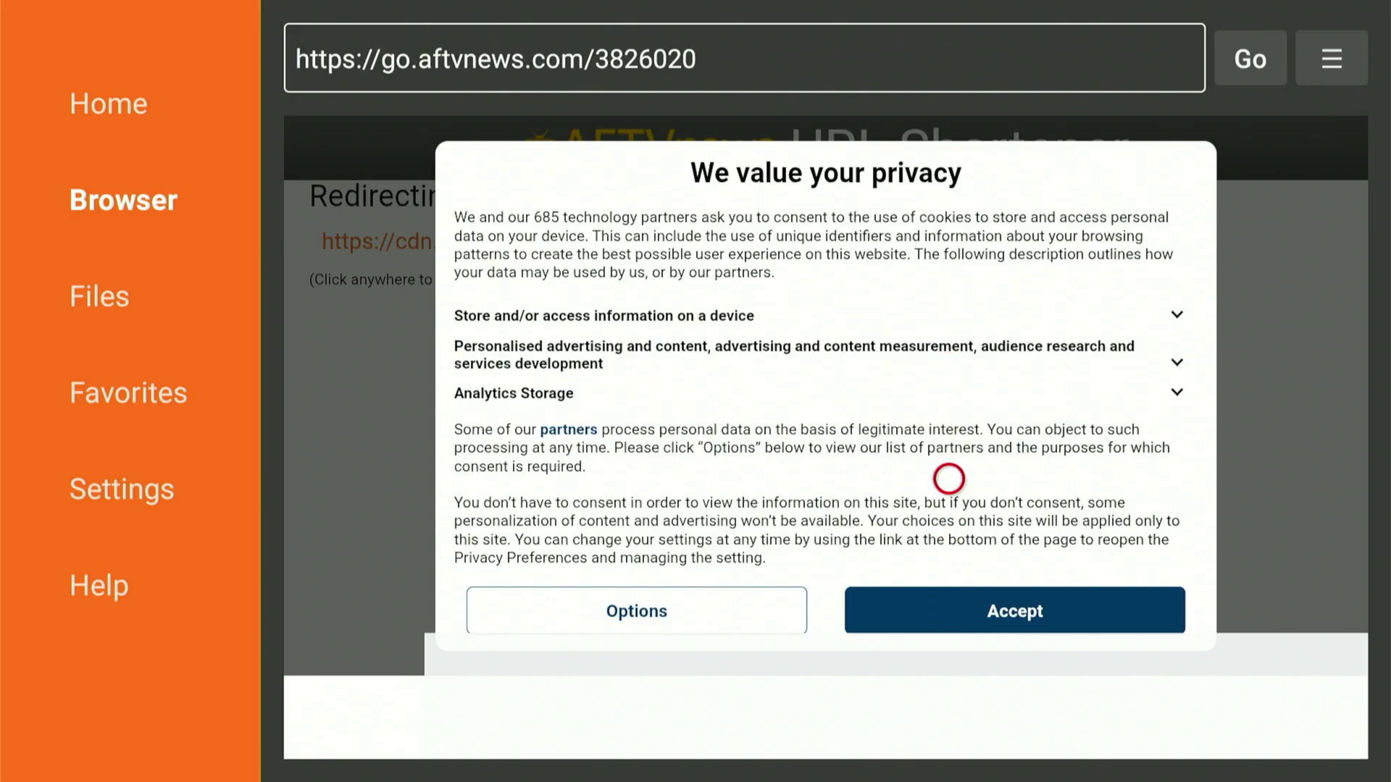
{"action": "left_click", "coordinate": [876, 247]}
{"action": "left_click", "coordinate": [876, 247]}
{"action": "left_click", "coordinate": [875, 248]}
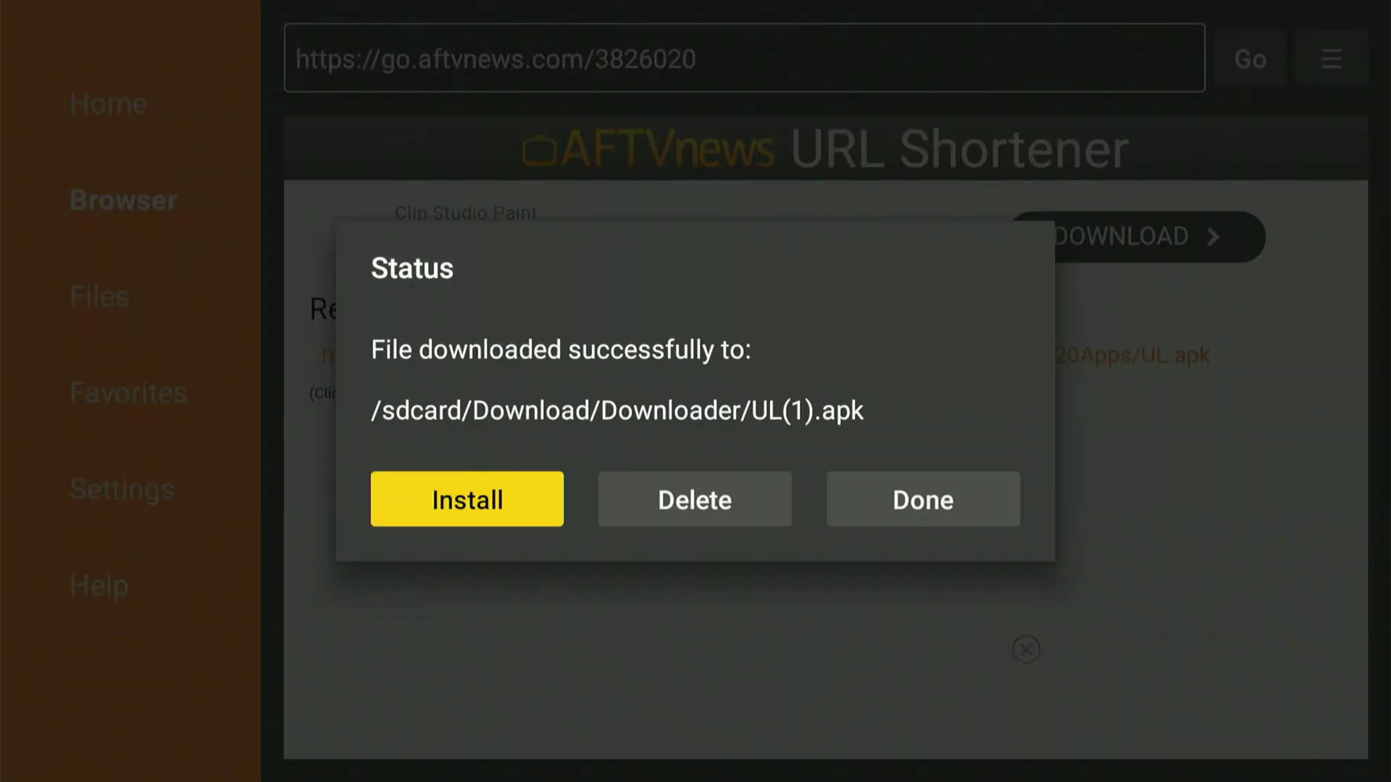
Choose Install for the downloaded UL(1).apk in Downloader's Status dialog
{"action": "key", "text": "Return"}
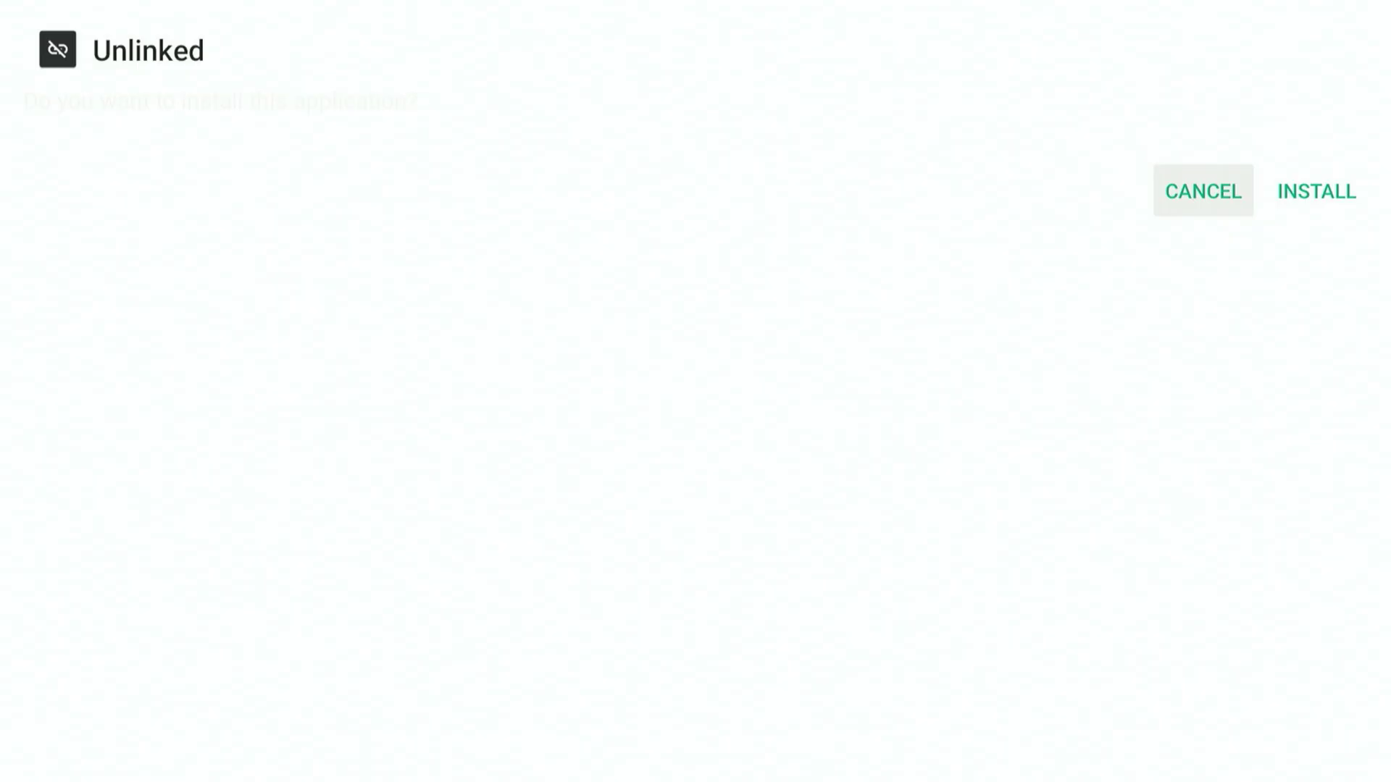
Install Unlinked, then choose Done to return to Downloader's UL(1).apk status dialog
{"action": "key", "text": "Right"}
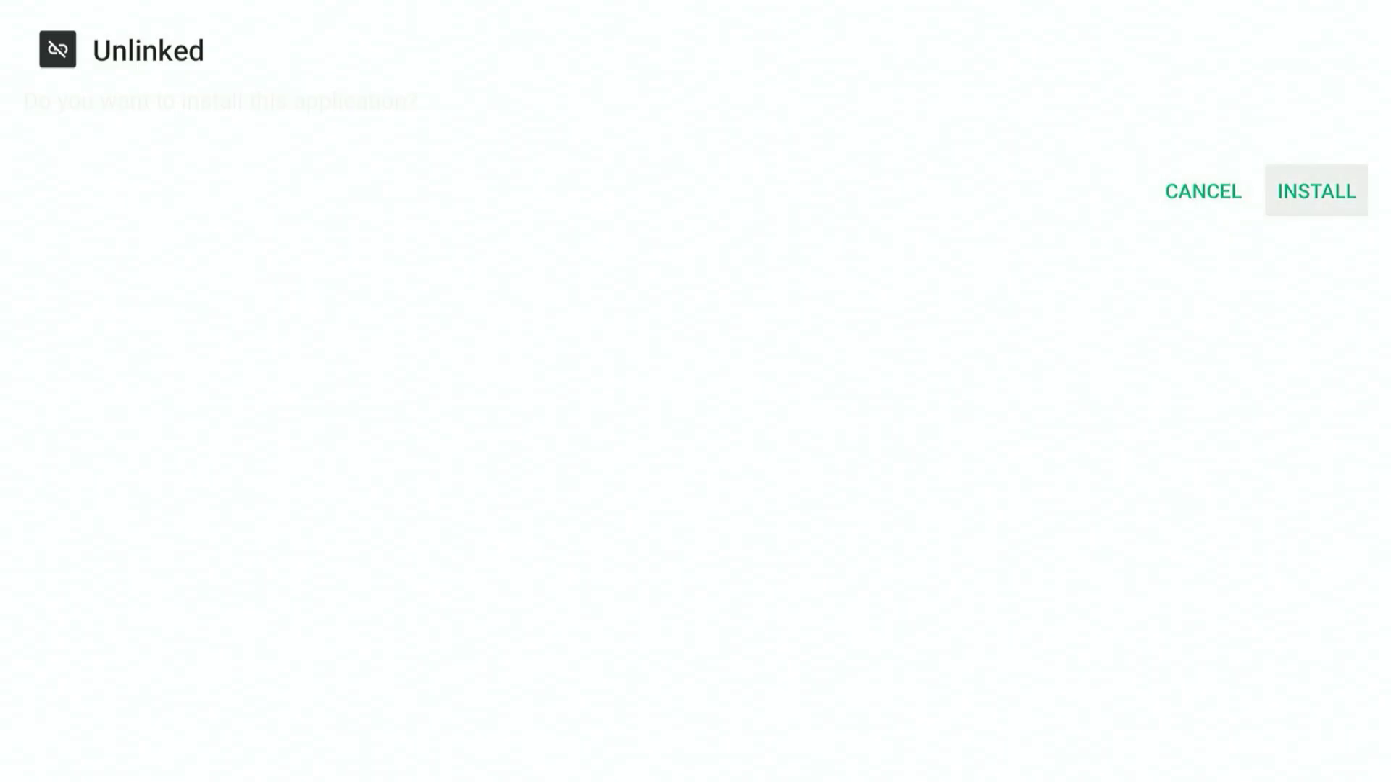
{"action": "key", "text": "Return"}
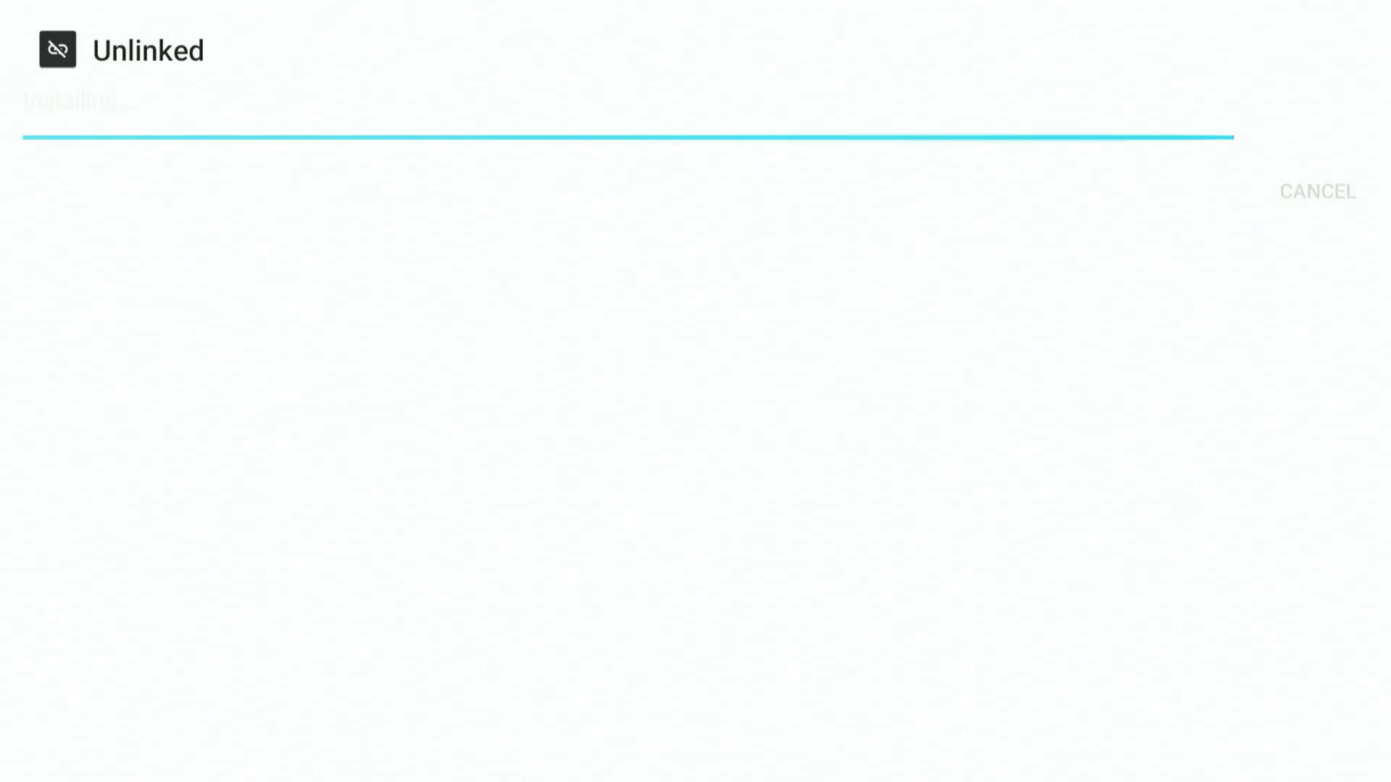
{"action": "key", "text": "Left"}
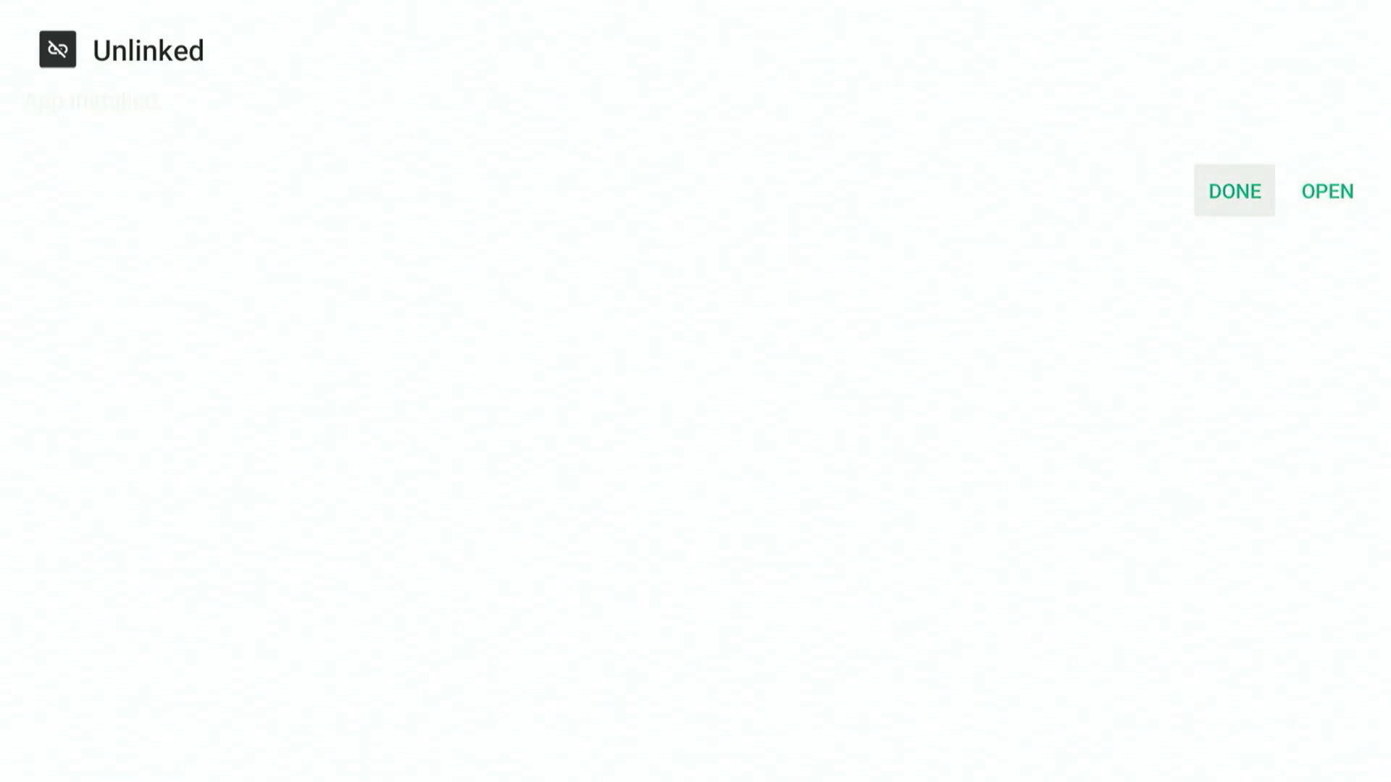
{"action": "key", "text": "Return"}
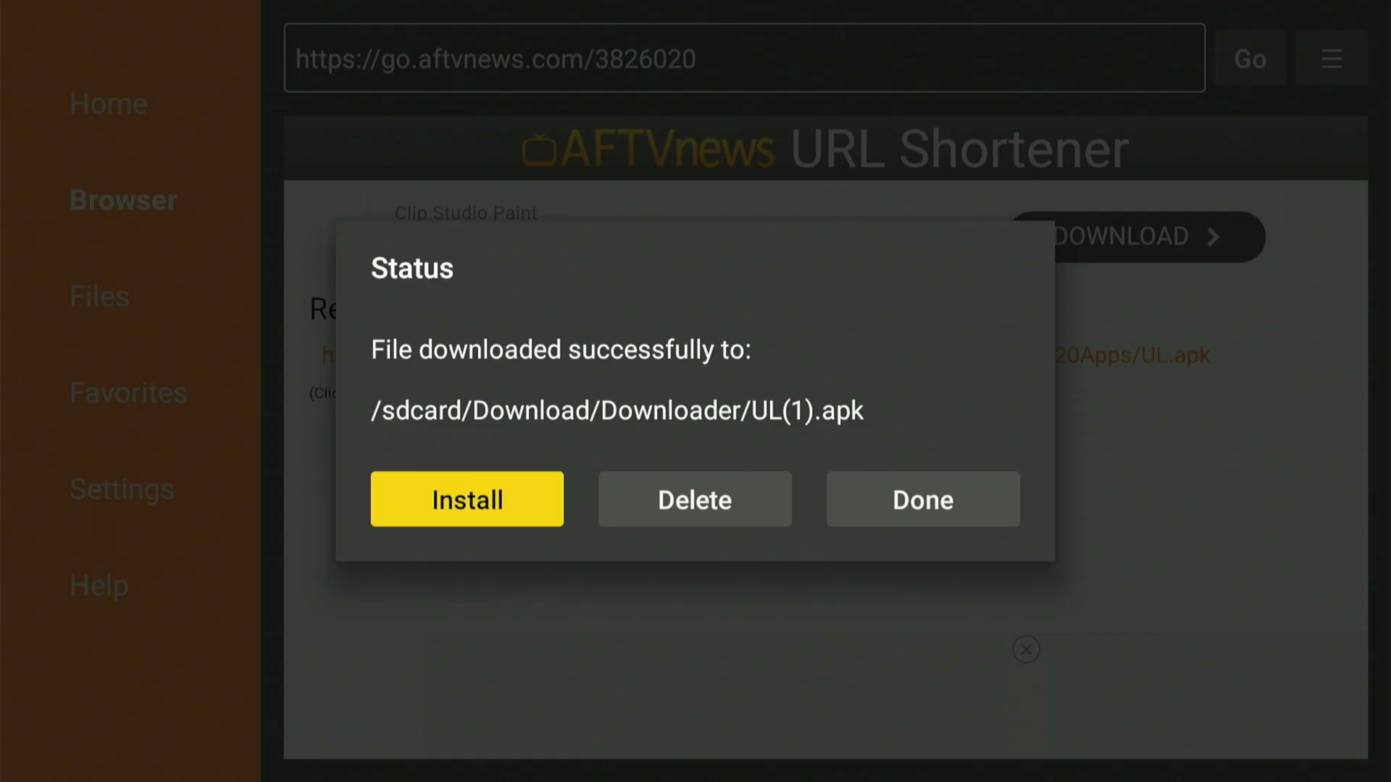
{"action": "key", "text": "Right"}
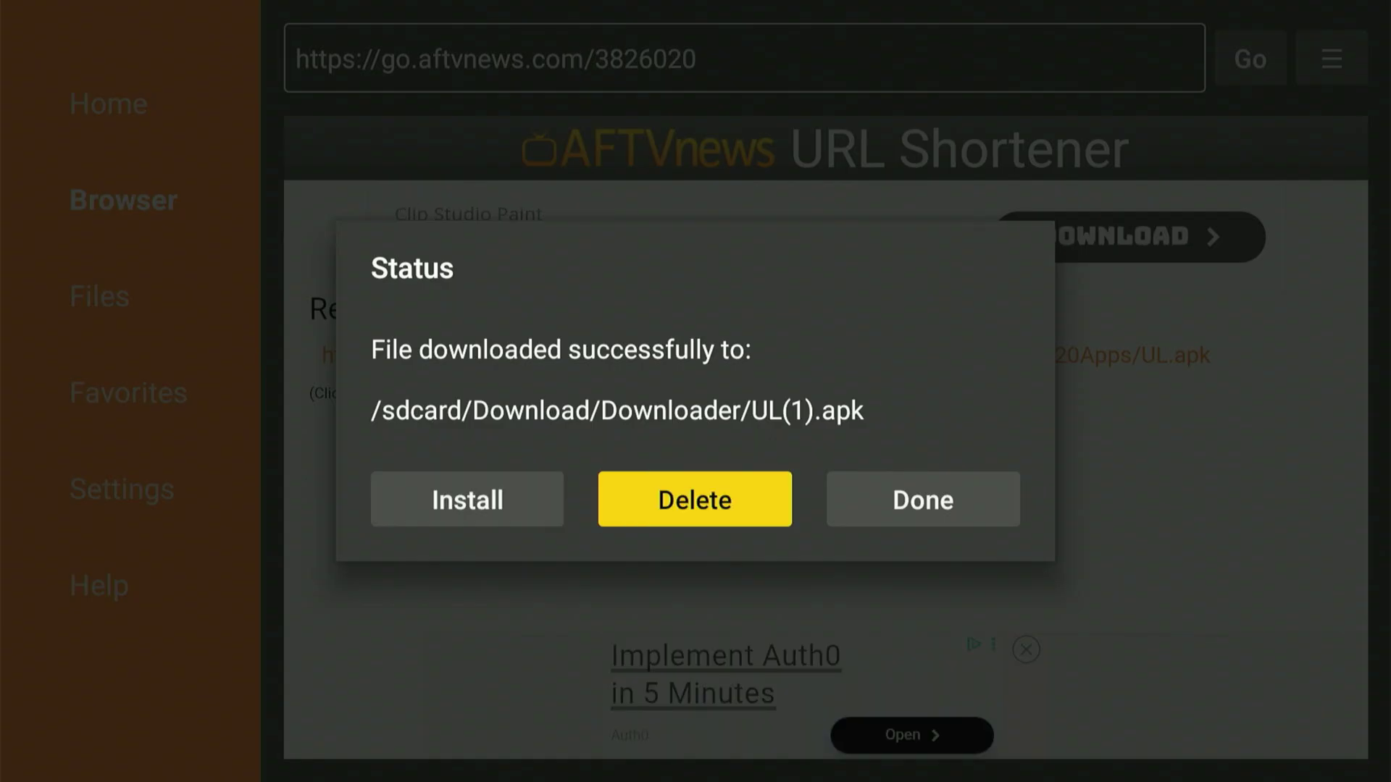
Delete the UL(1).apk installer file and go back to the Fire TV Home screen
{"action": "key", "text": "Return"}
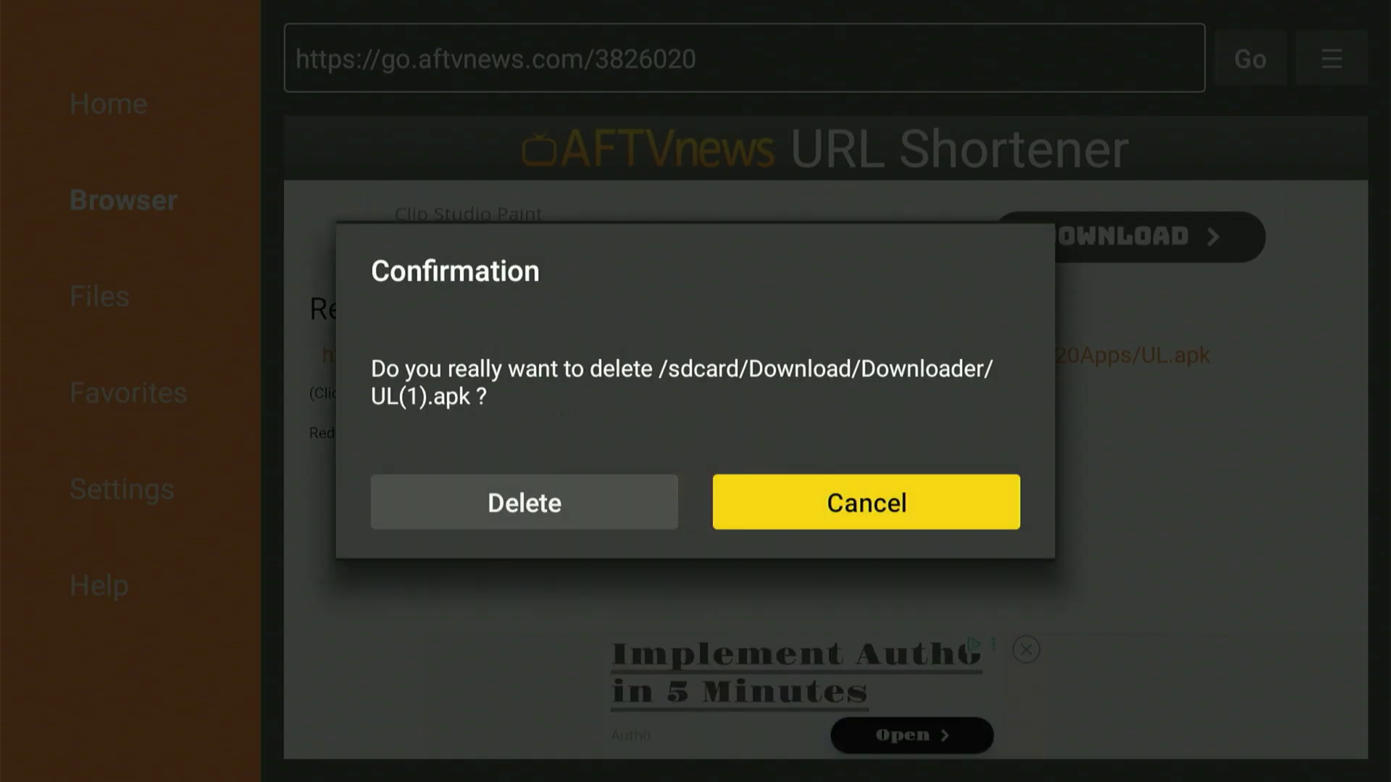
{"action": "key", "text": "Left"}
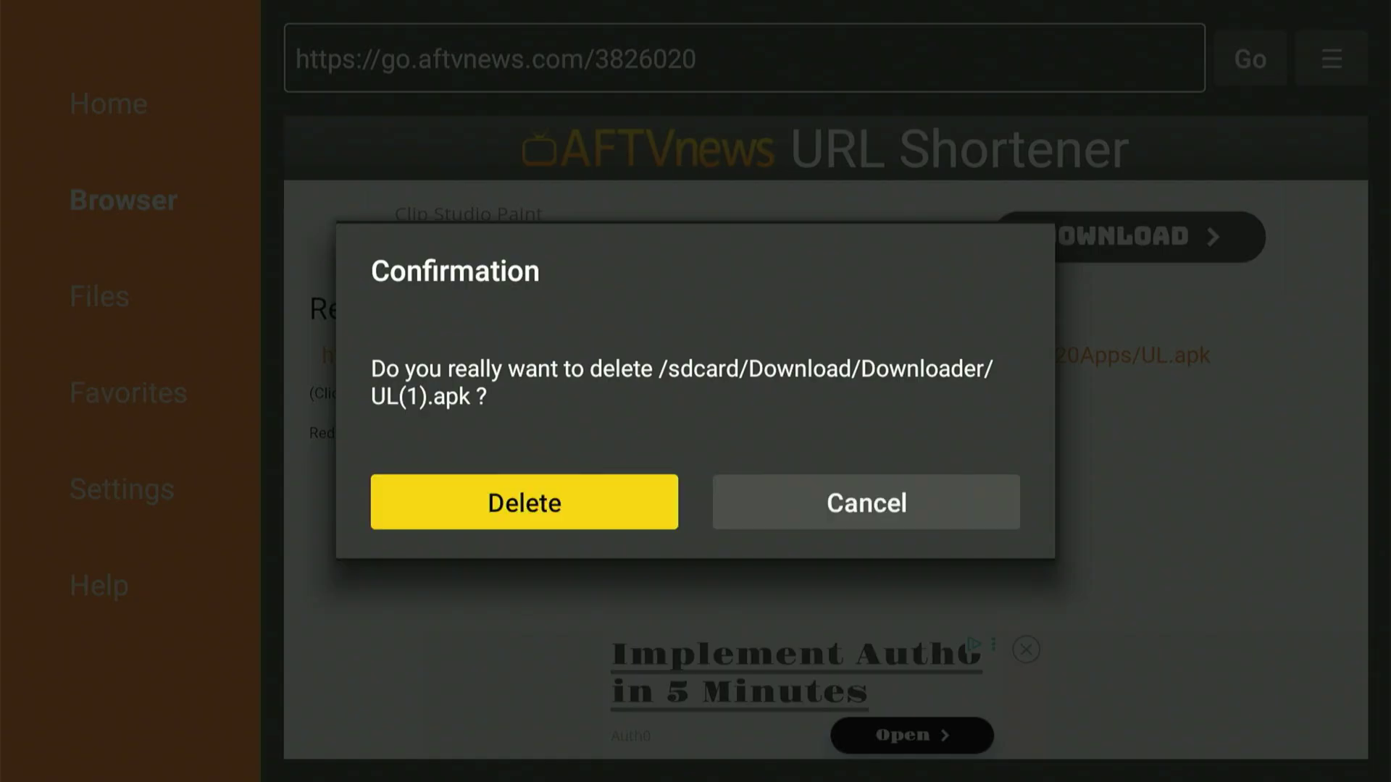
{"action": "key", "text": "Return"}
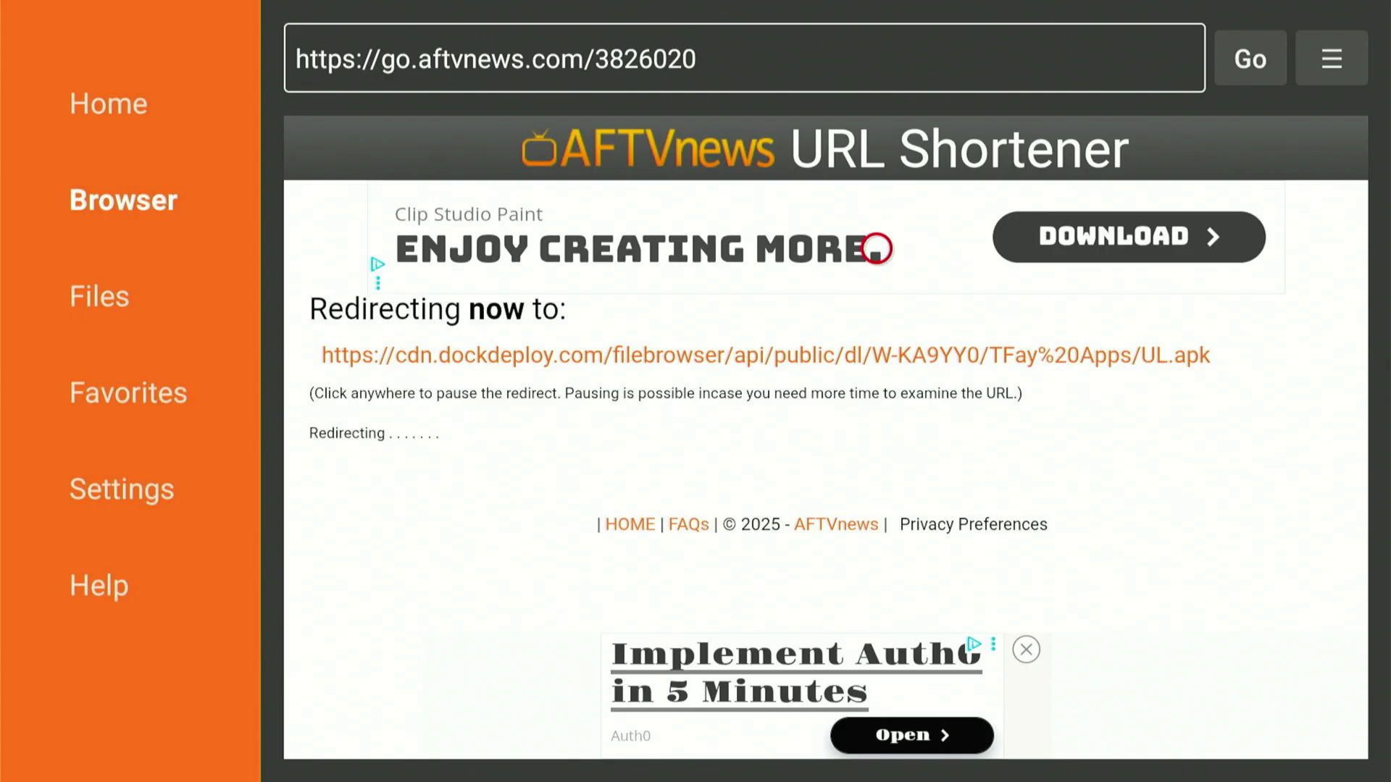
{"action": "key", "text": "Home"}
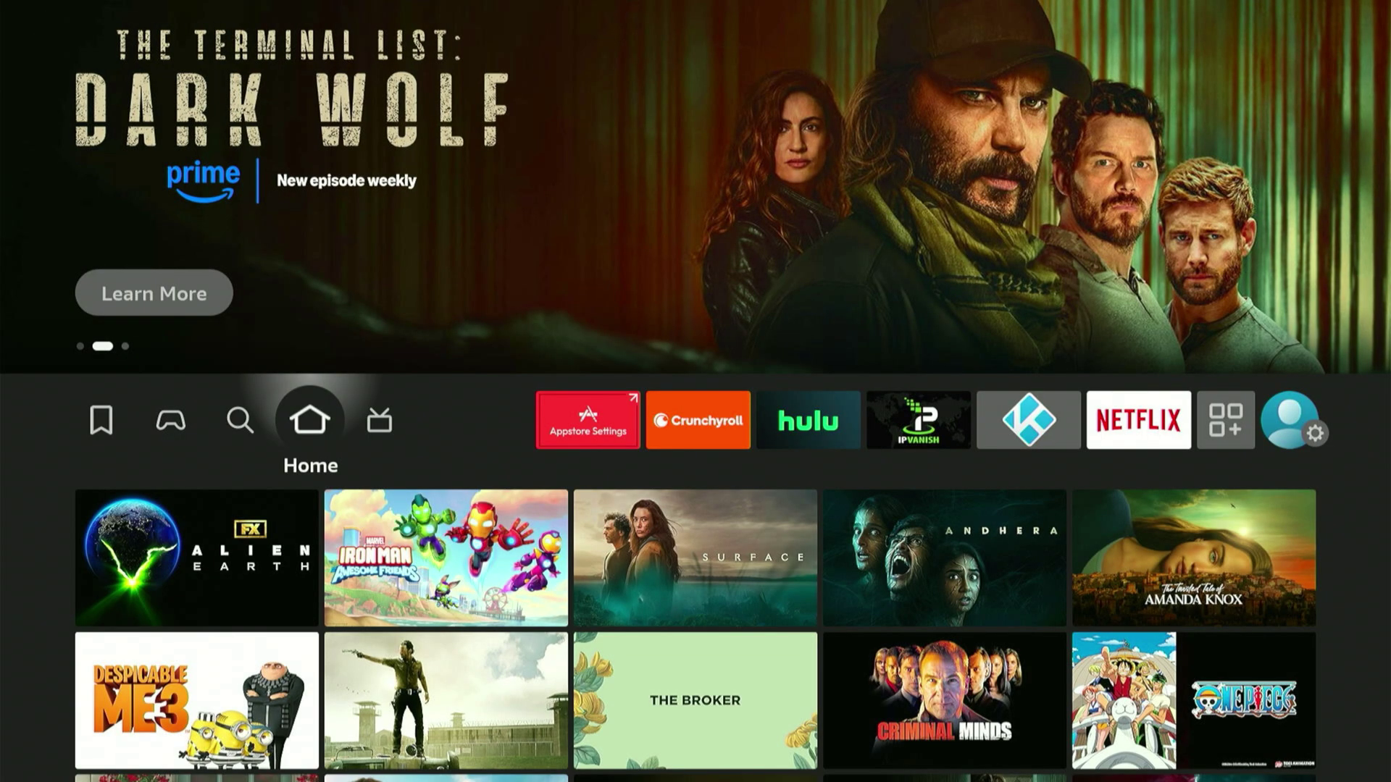
Open the Install Unknown Apps list in My Fire TV's developer options
{"action": "key", "text": "Right"}
{"action": "key", "text": "Right"}
{"action": "key", "text": "Right"}
{"action": "key", "text": "Right"}
{"action": "key", "text": "Right"}
{"action": "key", "text": "Right"}
{"action": "key", "text": "Right"}
{"action": "key", "text": "Right"}
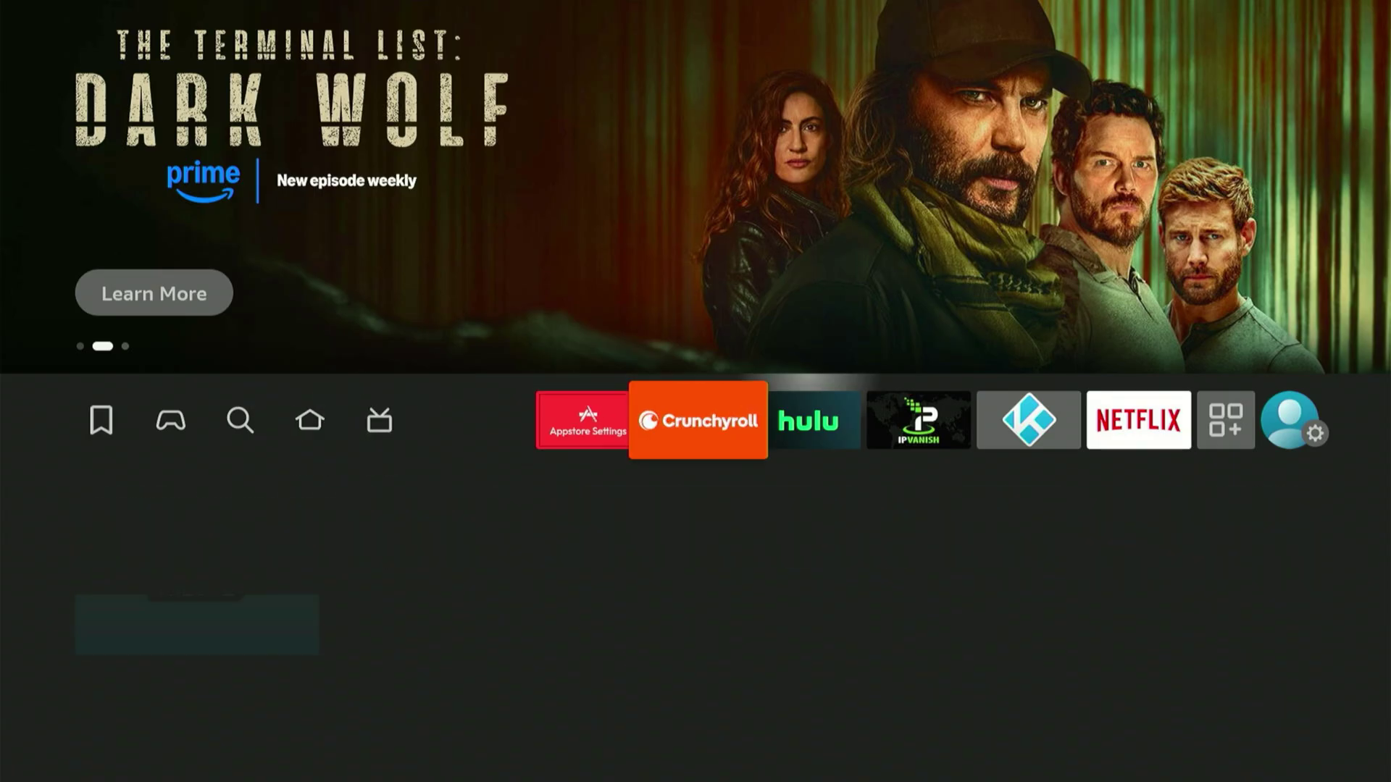
{"action": "key", "text": "Right"}
{"action": "key", "text": "Down"}
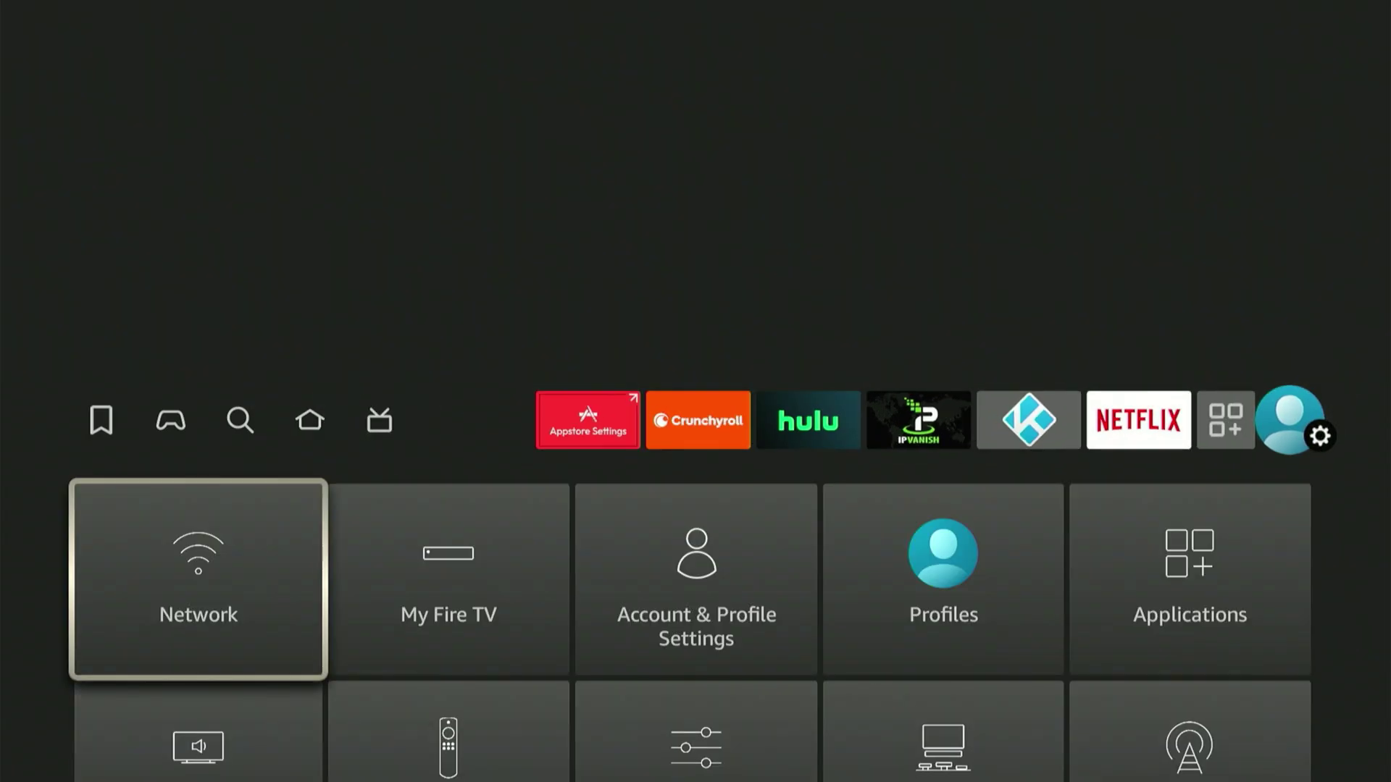
{"action": "key", "text": "Right"}
{"action": "key", "text": "Return"}
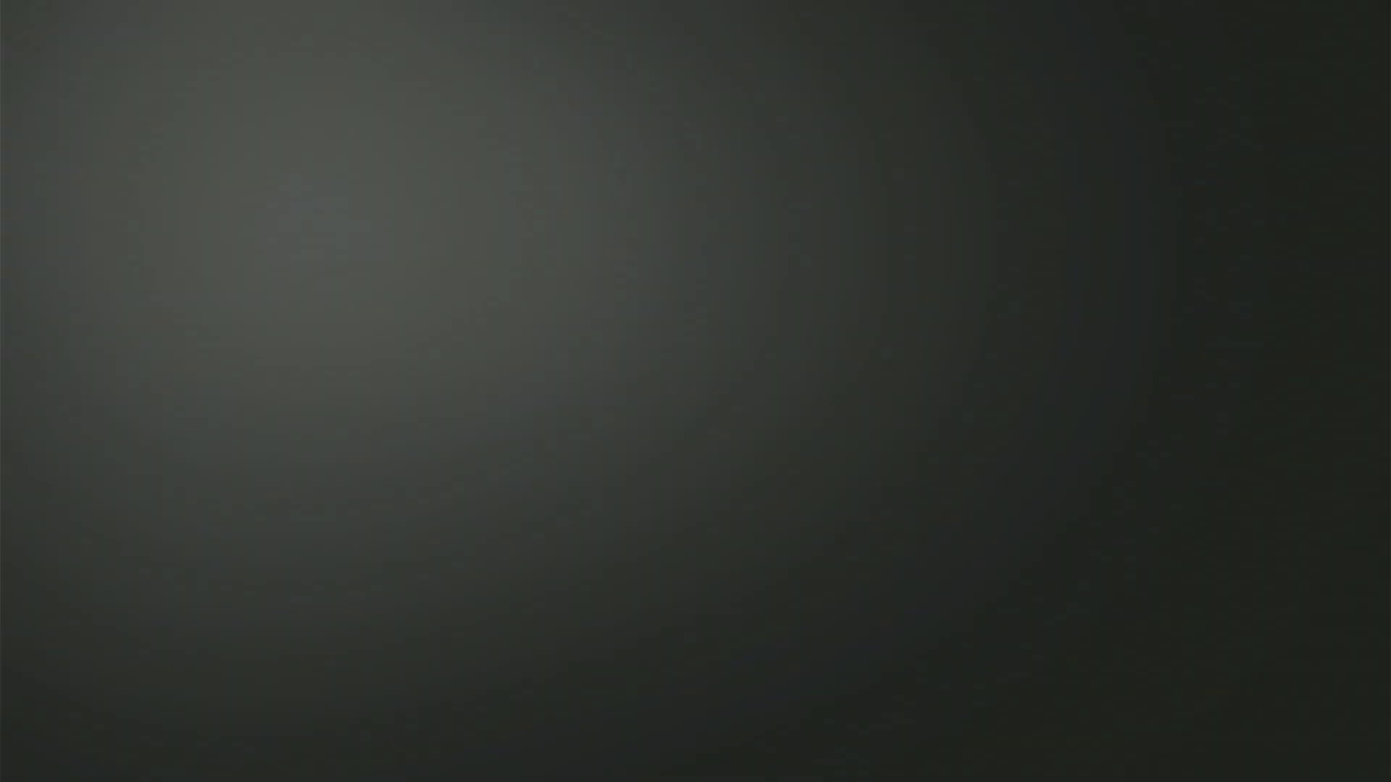
{"action": "key", "text": "Down"}
{"action": "key", "text": "Return"}
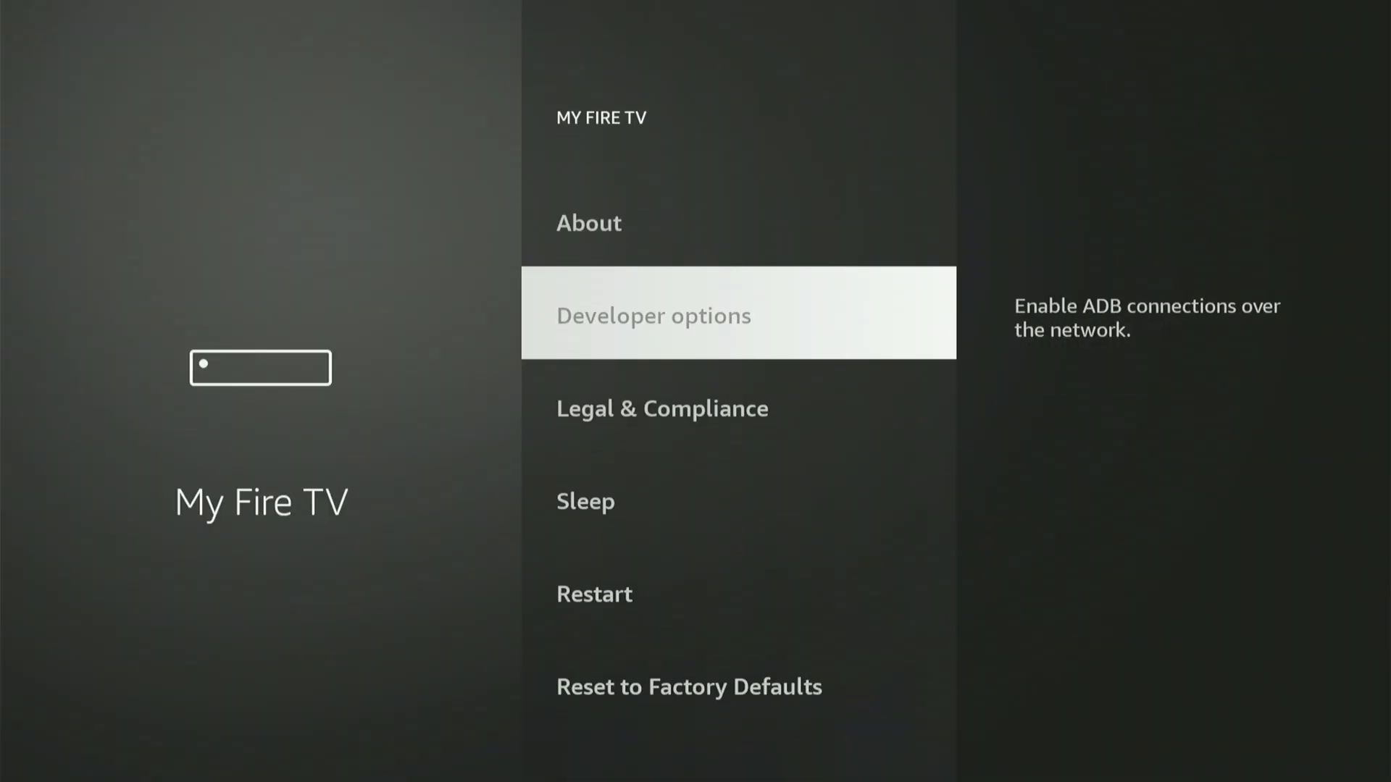
{"action": "key", "text": "Down"}
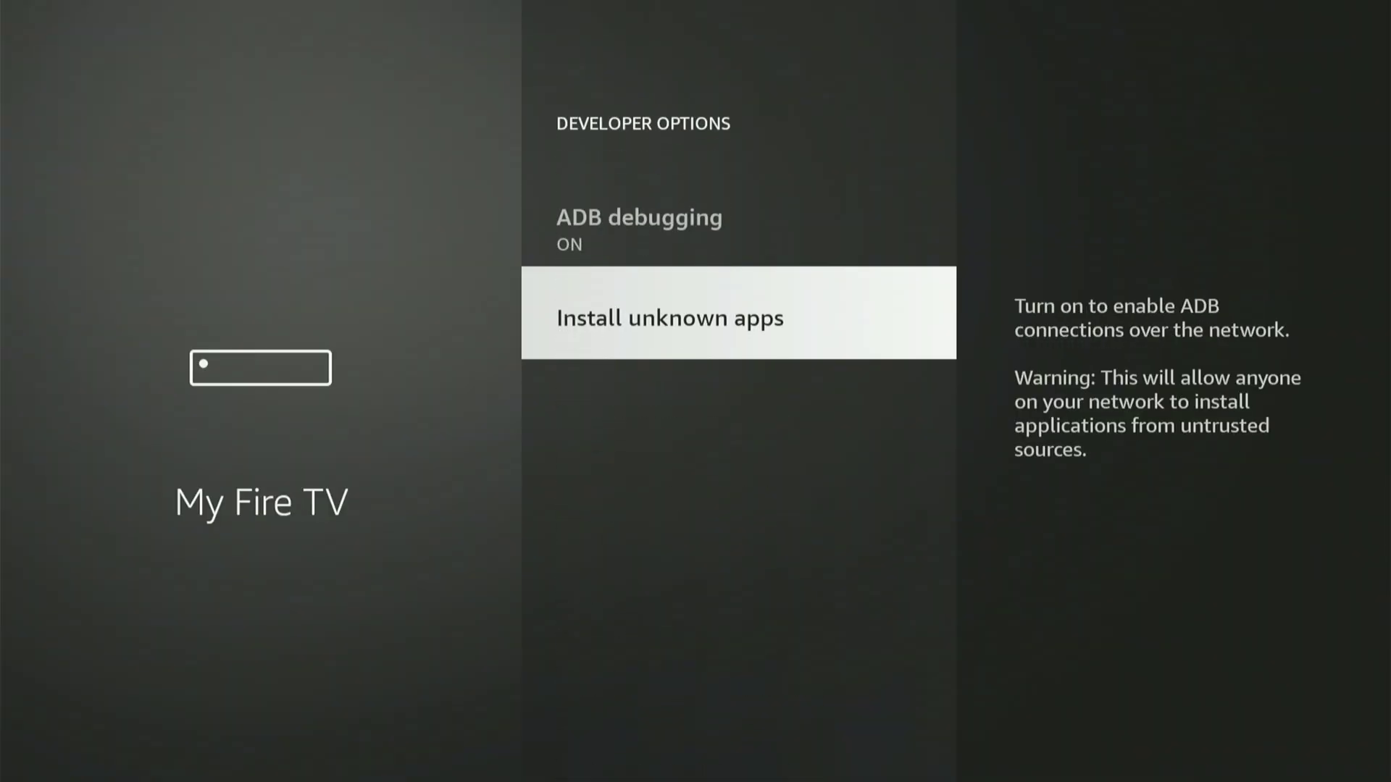
{"action": "key", "text": "Return"}
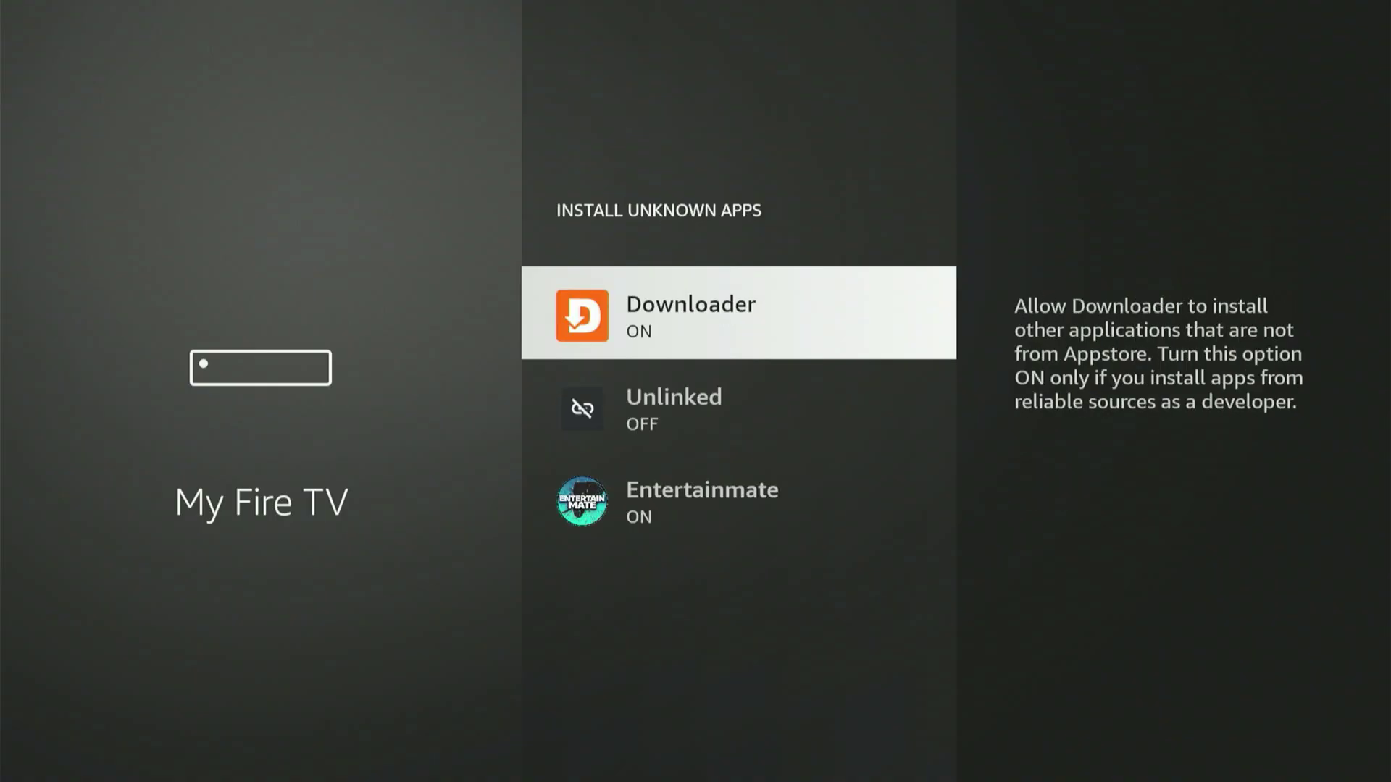
Turn Unlinked's permission to install unknown apps ON
{"action": "key", "text": "Down"}
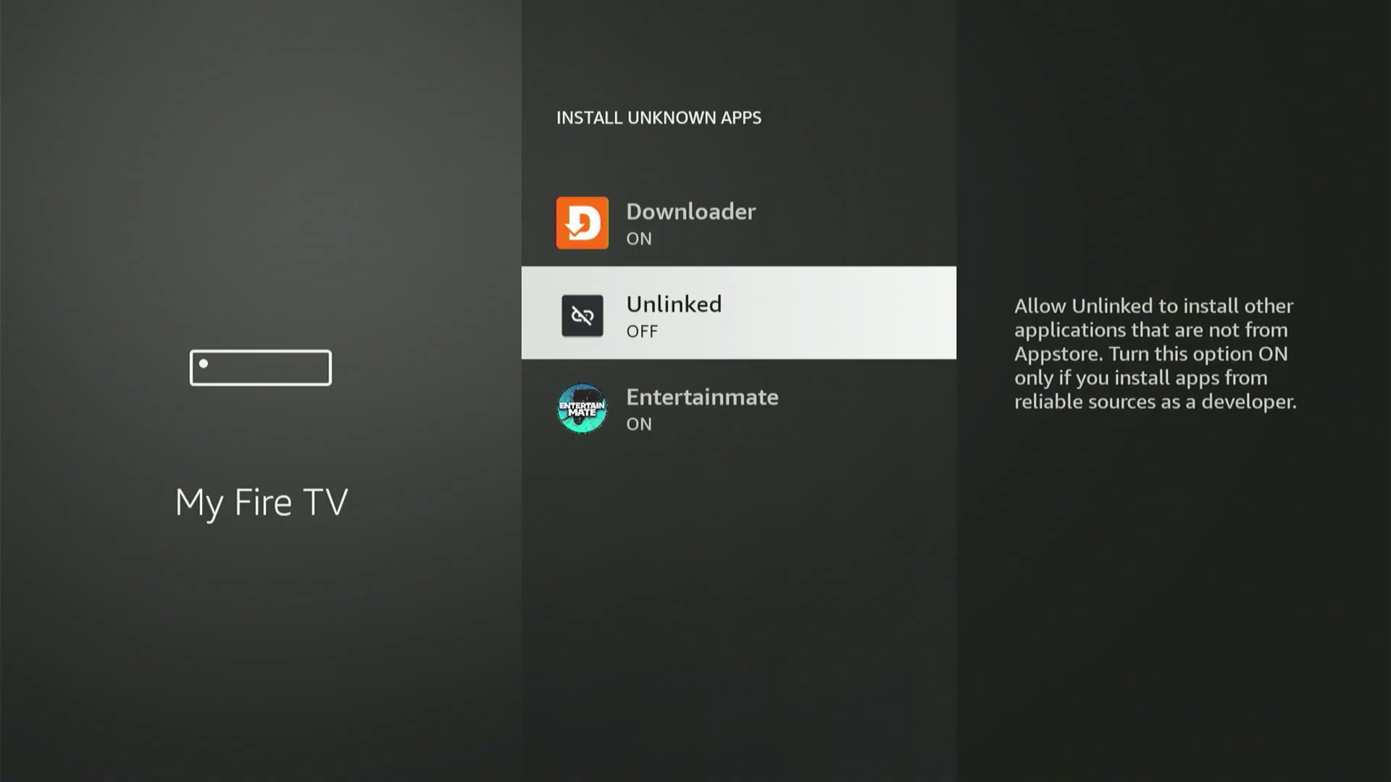
{"action": "key", "text": "Return"}
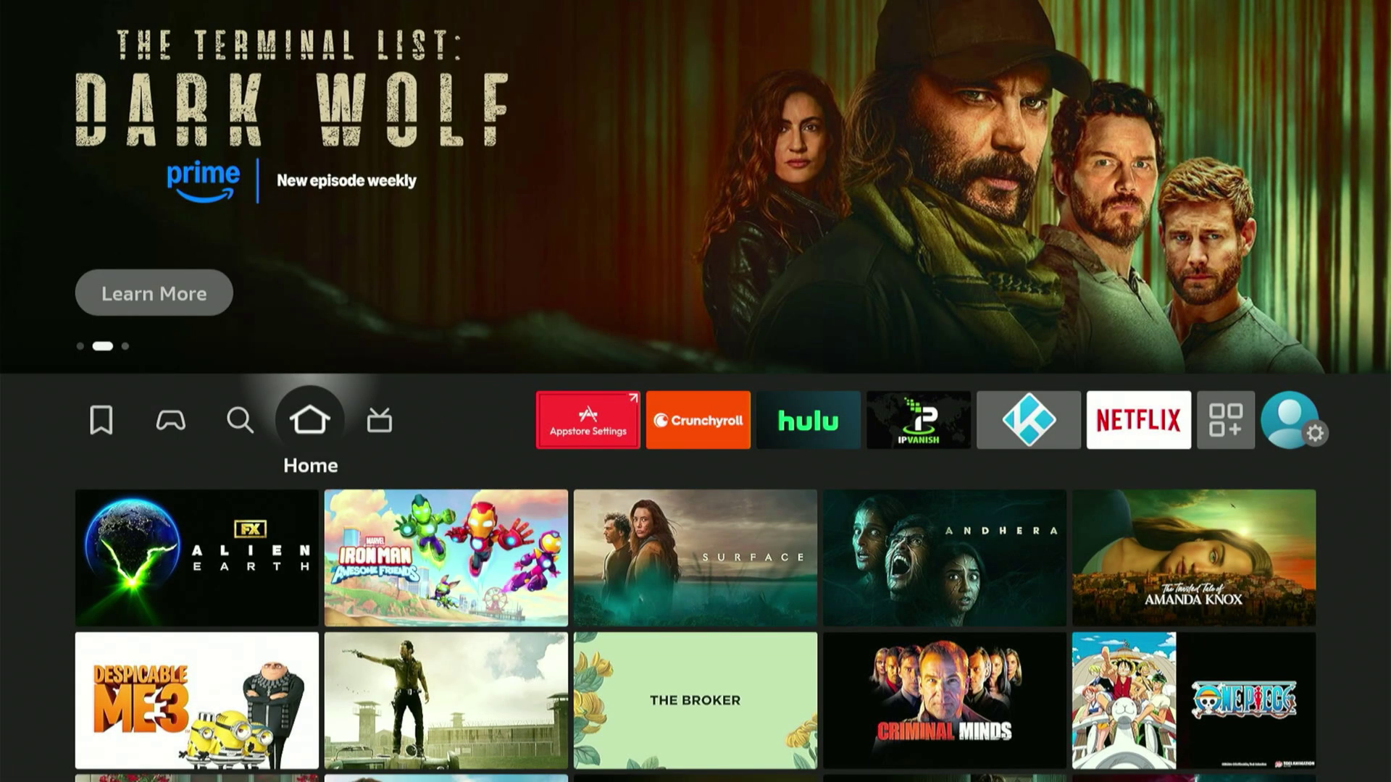
{"action": "key", "text": "Right"}
{"action": "key", "text": "Right"}
{"action": "key", "text": "Right"}
{"action": "key", "text": "Right"}
{"action": "key", "text": "Right"}
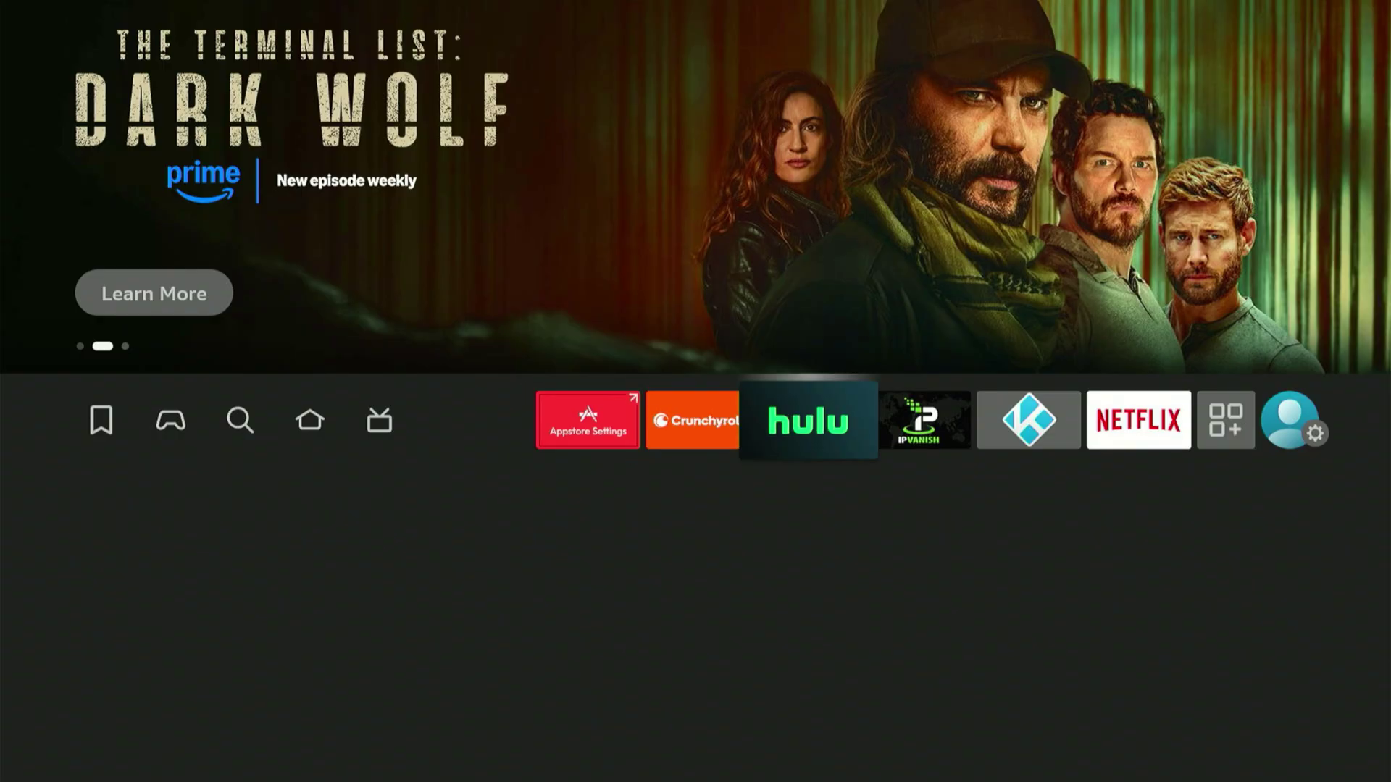
Launch Unlinked from Your Apps & Channels and choose New library
{"action": "key", "text": "Right"}
{"action": "key", "text": "Right"}
{"action": "key", "text": "Right"}
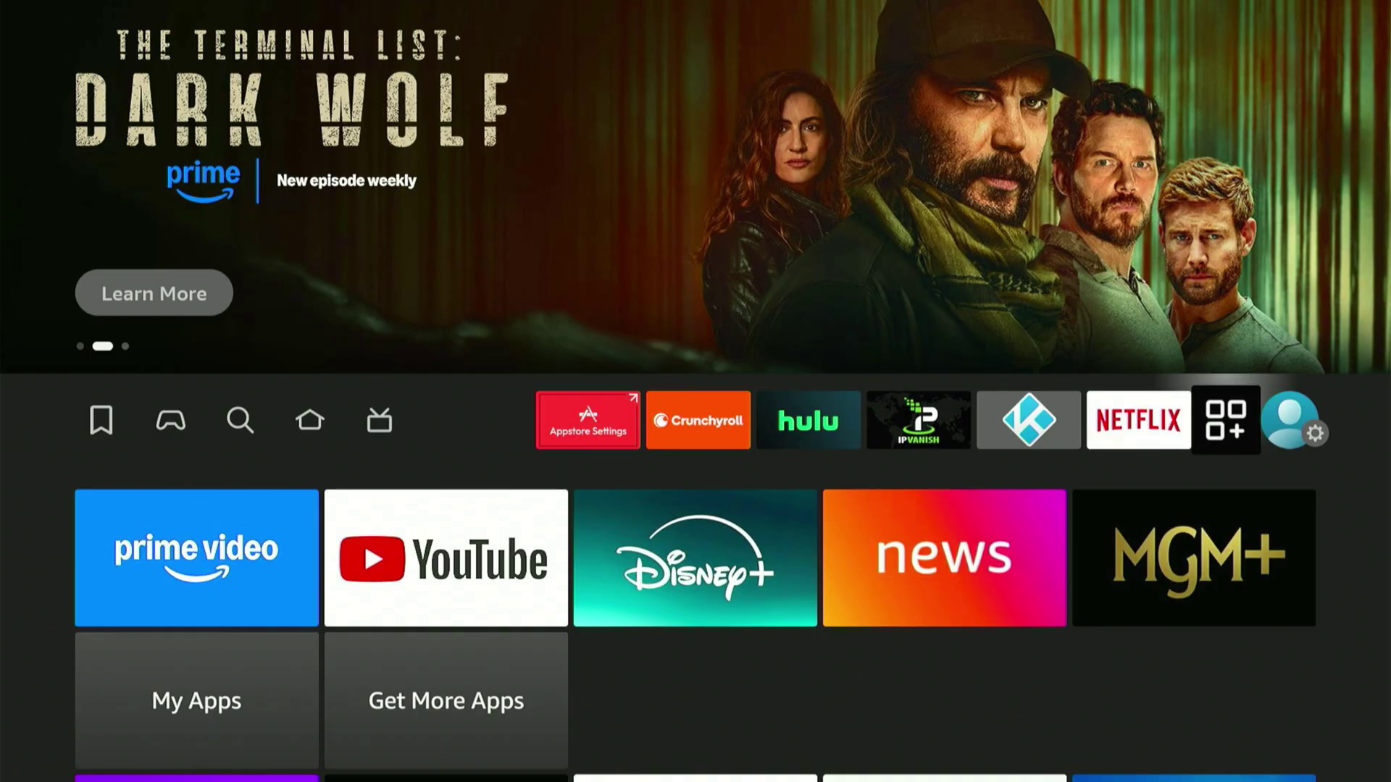
{"action": "key", "text": "Return"}
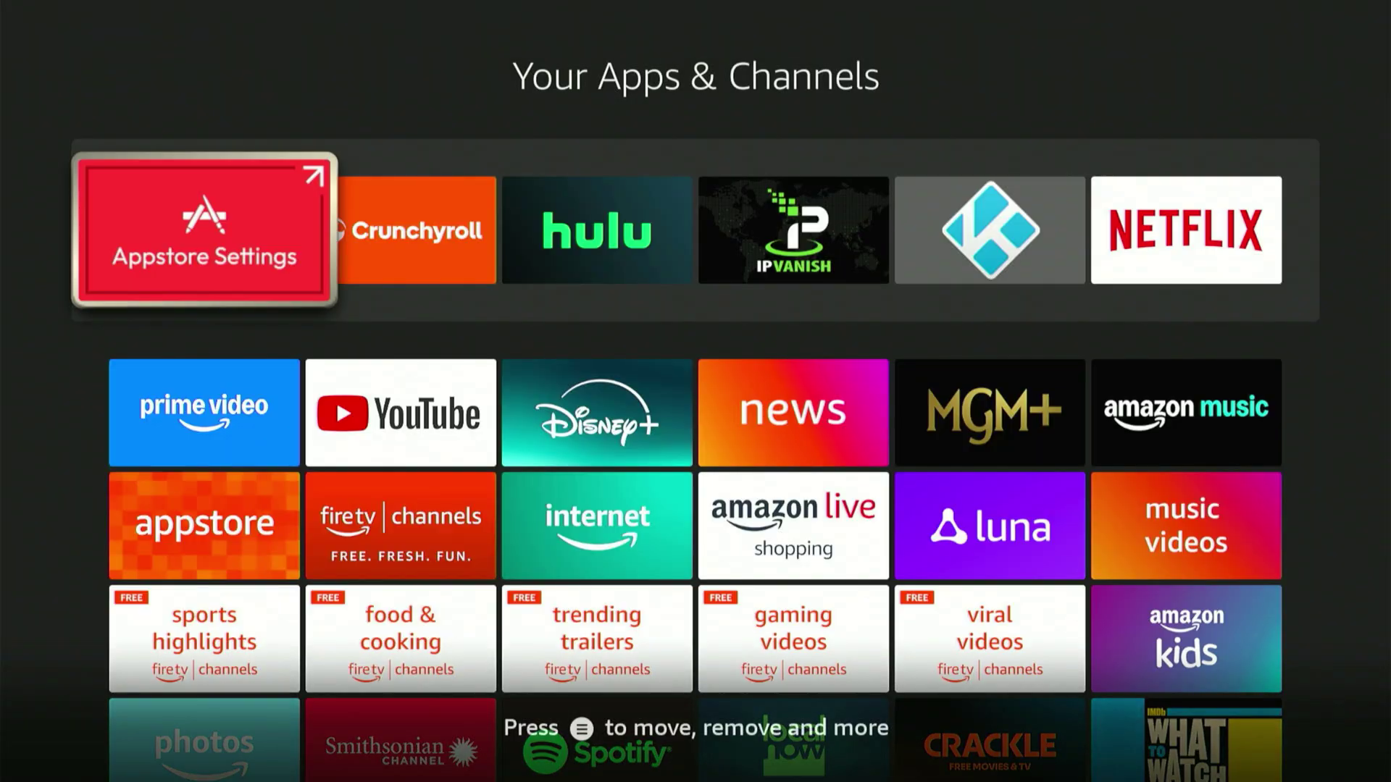
{"action": "key", "text": "Down"}
{"action": "key", "text": "Down"}
{"action": "key", "text": "Down"}
{"action": "key", "text": "Down"}
{"action": "key", "text": "Down"}
{"action": "key", "text": "Down"}
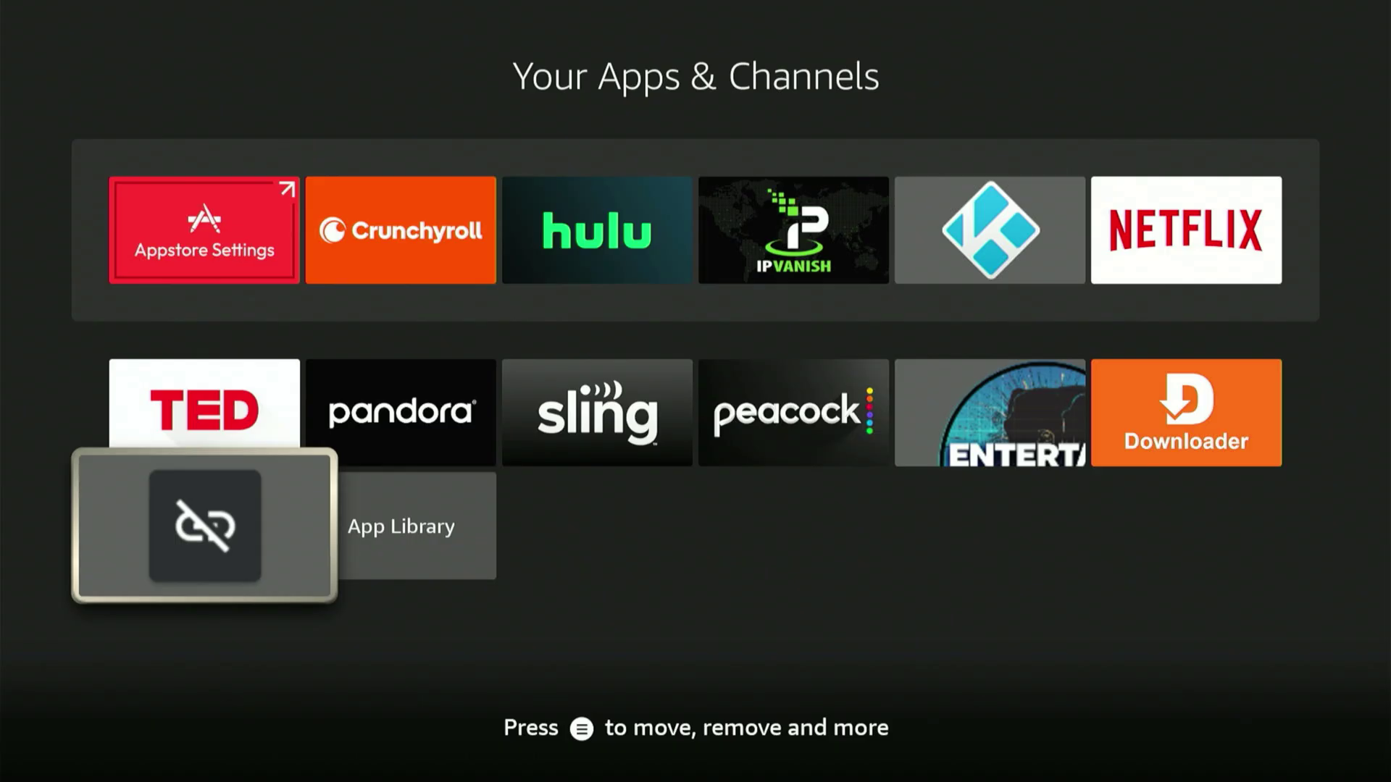
{"action": "key", "text": "Return"}
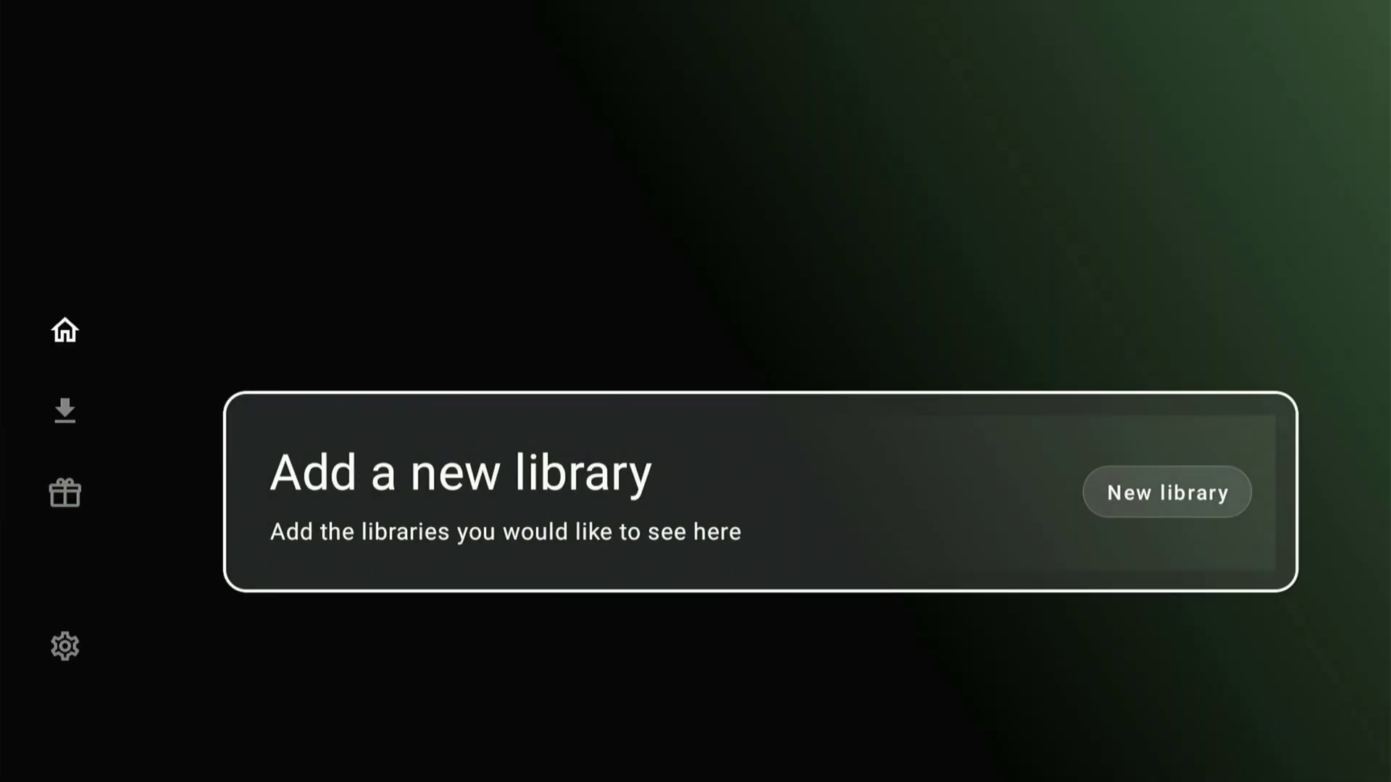
{"action": "key", "text": "Return"}
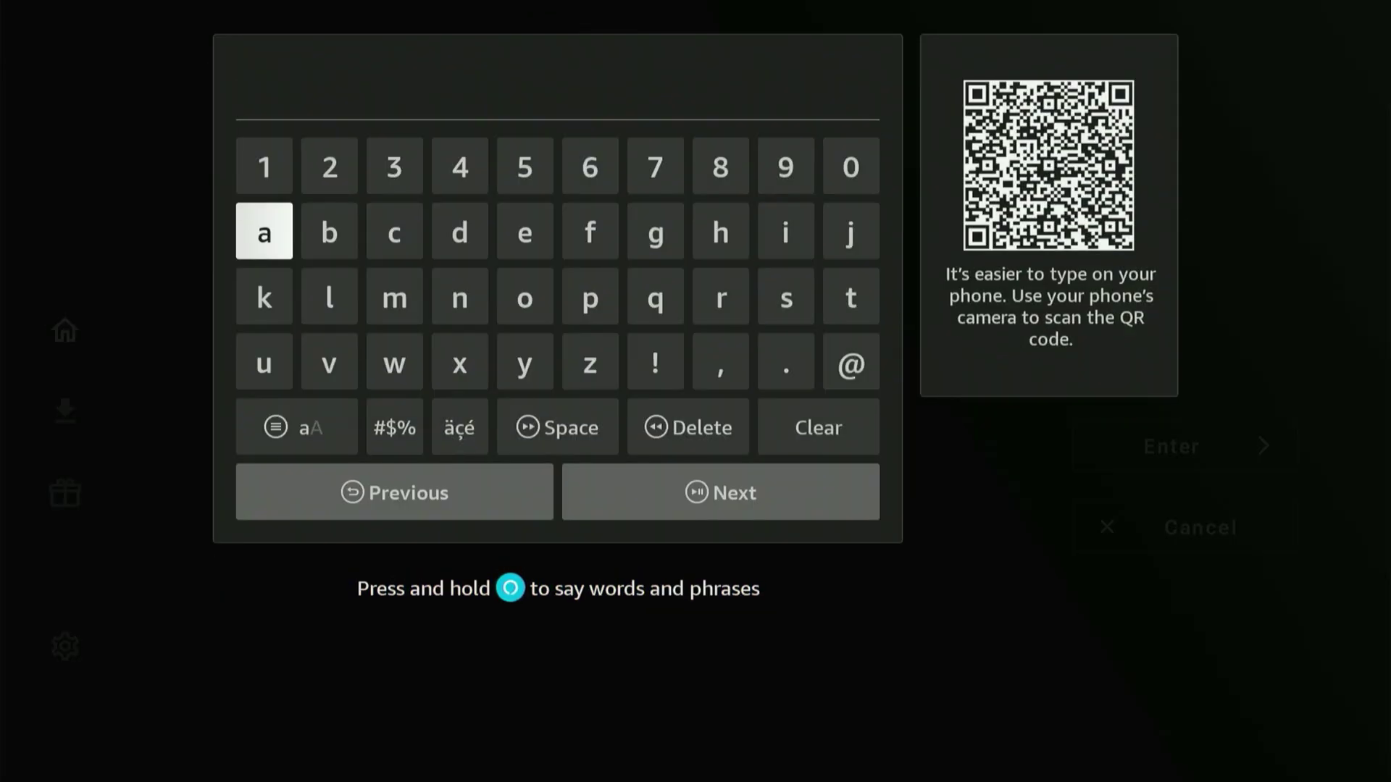
{"action": "key", "text": "Right"}
{"action": "key", "text": "Right"}
{"action": "key", "text": "Up"}
{"action": "key", "text": "Right"}
{"action": "key", "text": "Right"}
{"action": "key", "text": "Right"}
{"action": "key", "text": "Right"}
{"action": "key", "text": "Right"}
{"action": "key", "text": "Right"}
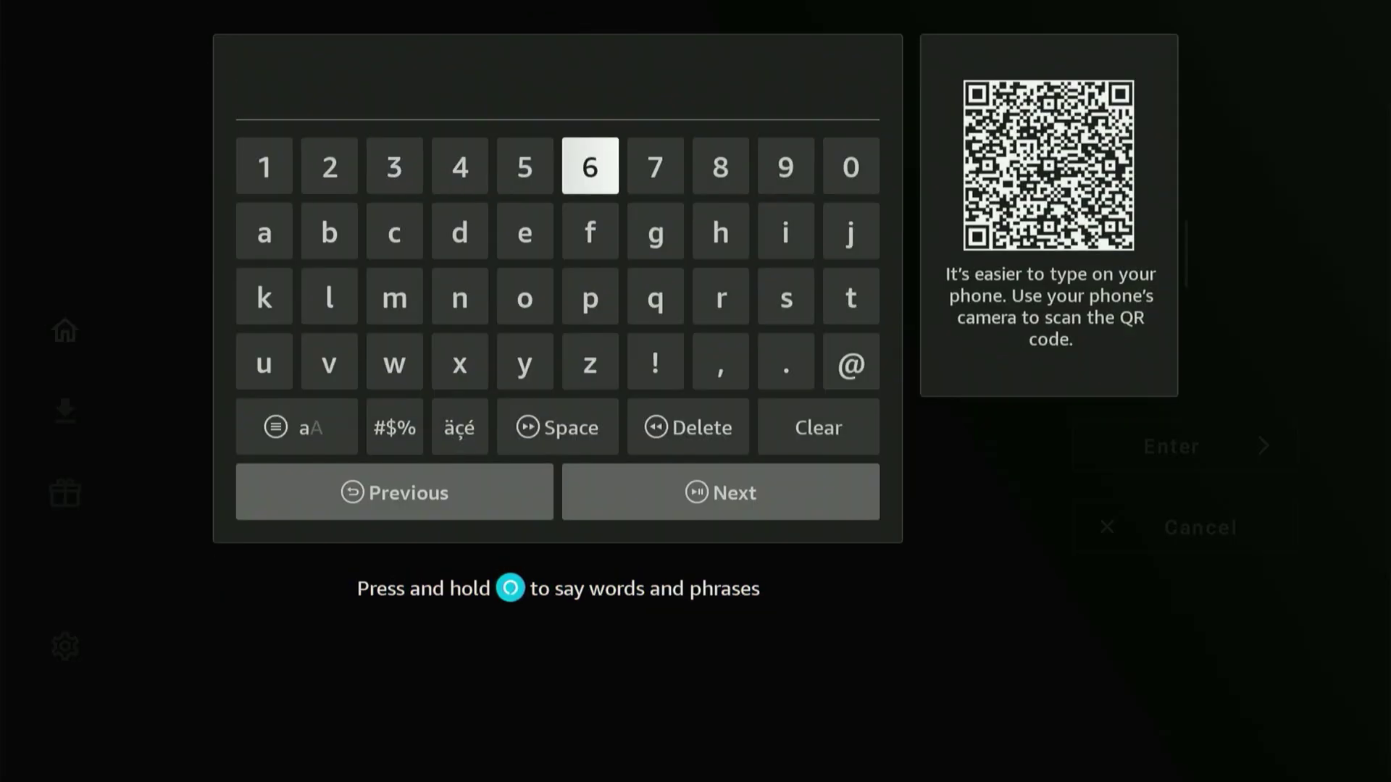
{"action": "key", "text": "Down"}
{"action": "key", "text": "Up"}
{"action": "key", "text": "Right"}
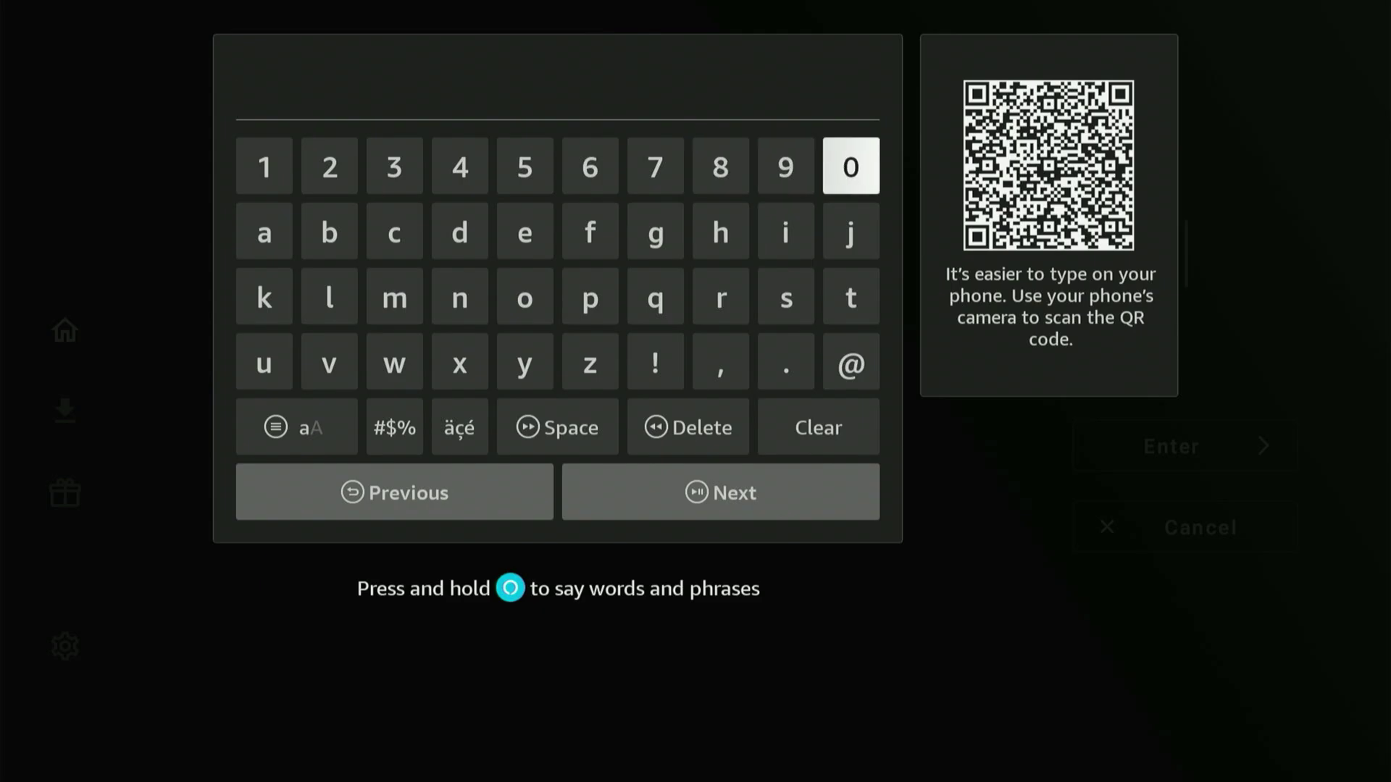
{"action": "key", "text": "Right"}
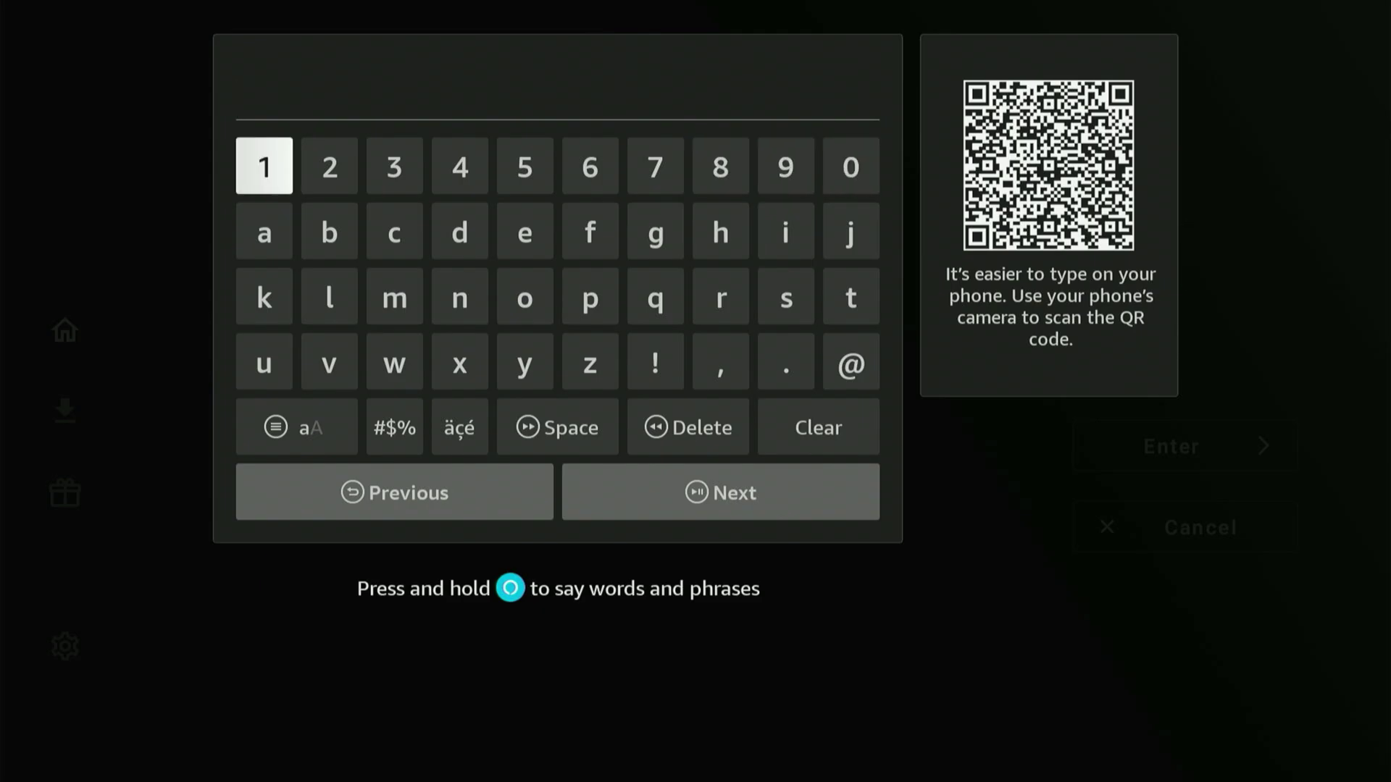
{"action": "key", "text": "Down"}
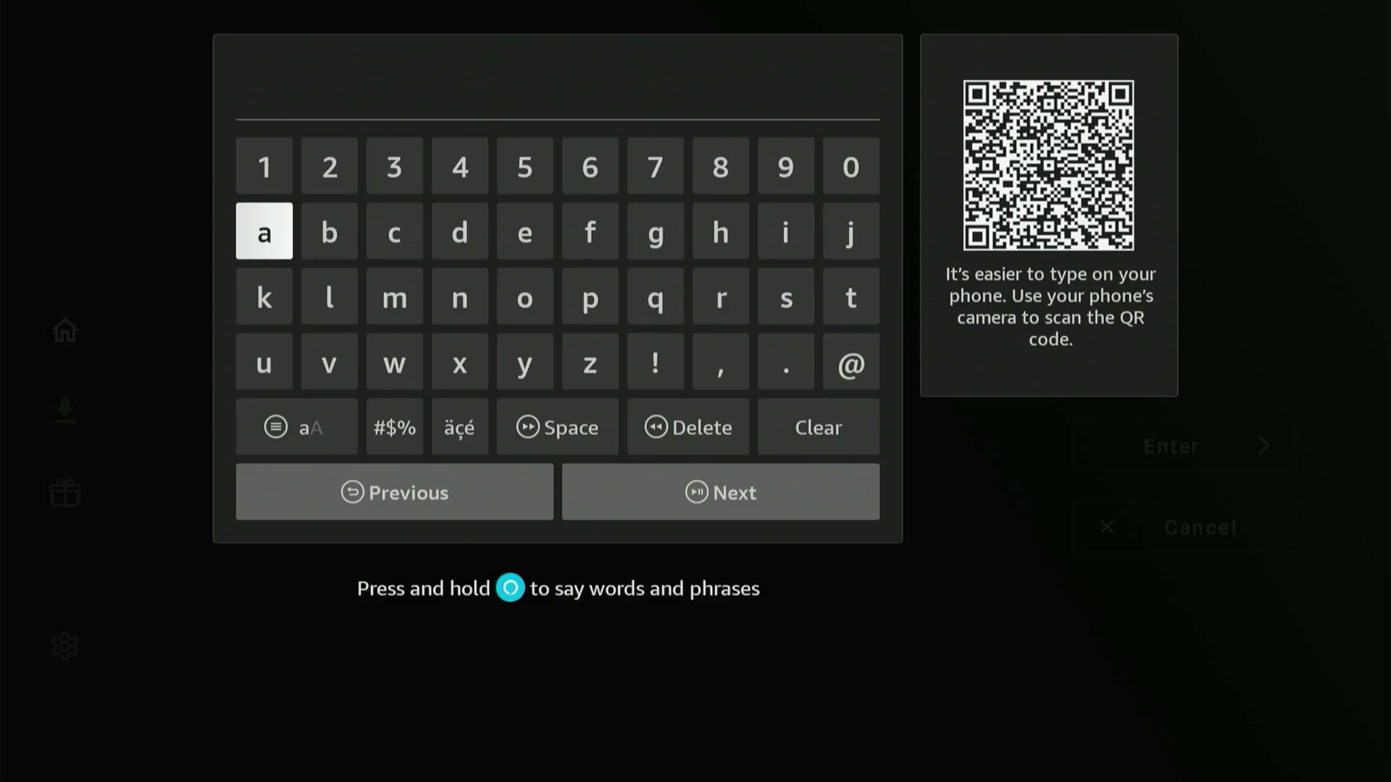
{"action": "key", "text": "Right"}
{"action": "key", "text": "Right"}
{"action": "key", "text": "Right"}
{"action": "key", "text": "Right"}
{"action": "key", "text": "Right"}
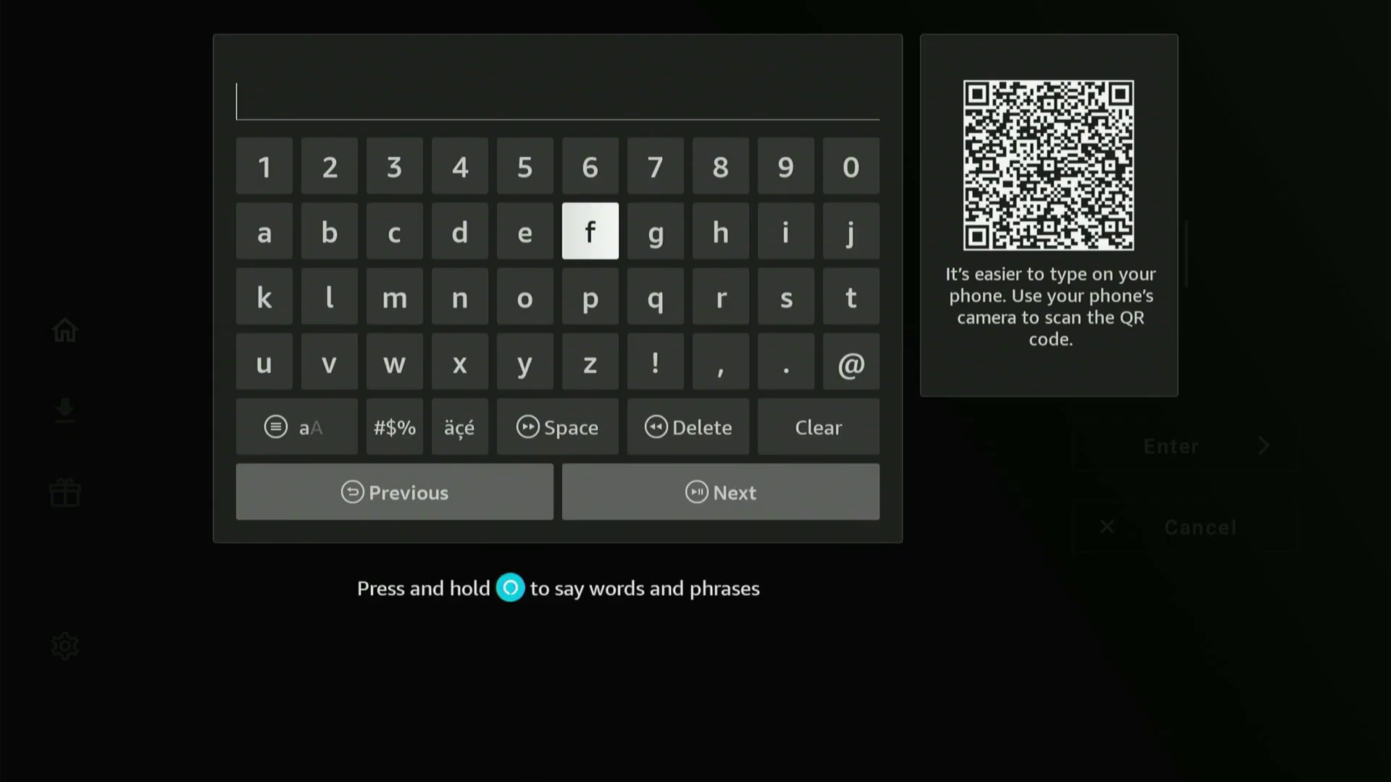
{"action": "key", "text": "Down"}
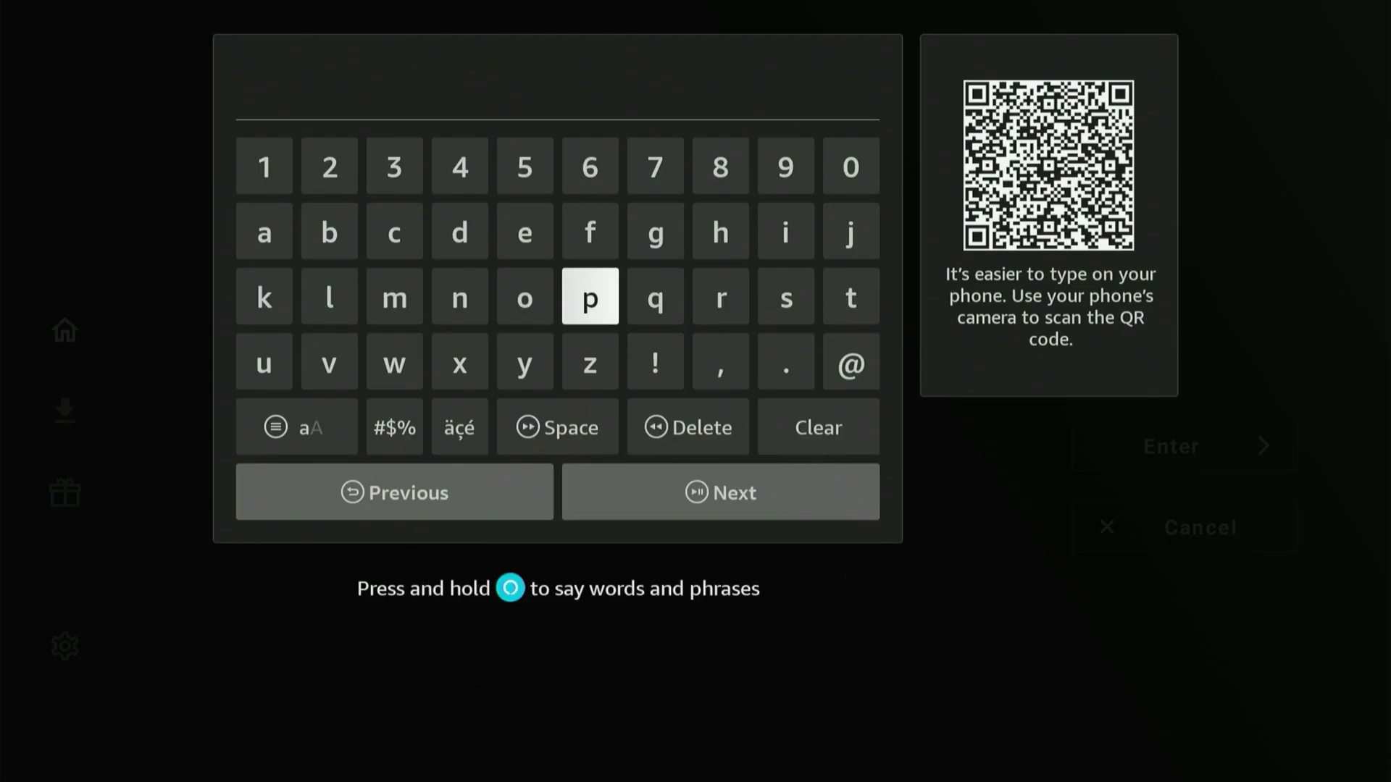
{"action": "key", "text": "Up"}
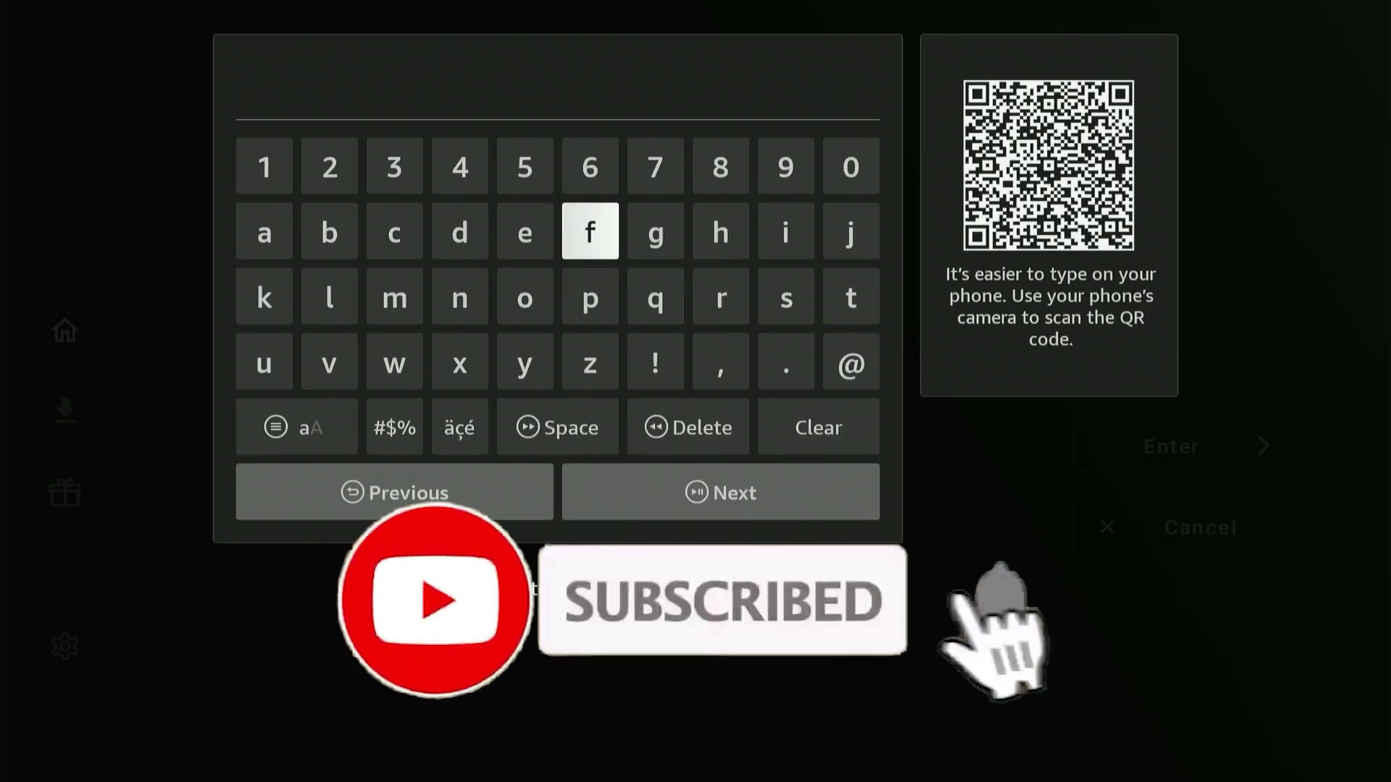
Type 'fire' as the start of the new library code
{"action": "key", "text": "Return"}
{"action": "key", "text": "Right"}
{"action": "key", "text": "Right"}
{"action": "key", "text": "Right"}
{"action": "key", "text": "Return"}
{"action": "key", "text": "Down"}
{"action": "key", "text": "Left"}
{"action": "key", "text": "Return"}
{"action": "key", "text": "Left"}
{"action": "key", "text": "Left"}
{"action": "key", "text": "Up"}
{"action": "key", "text": "Left"}
{"action": "key", "text": "Return"}
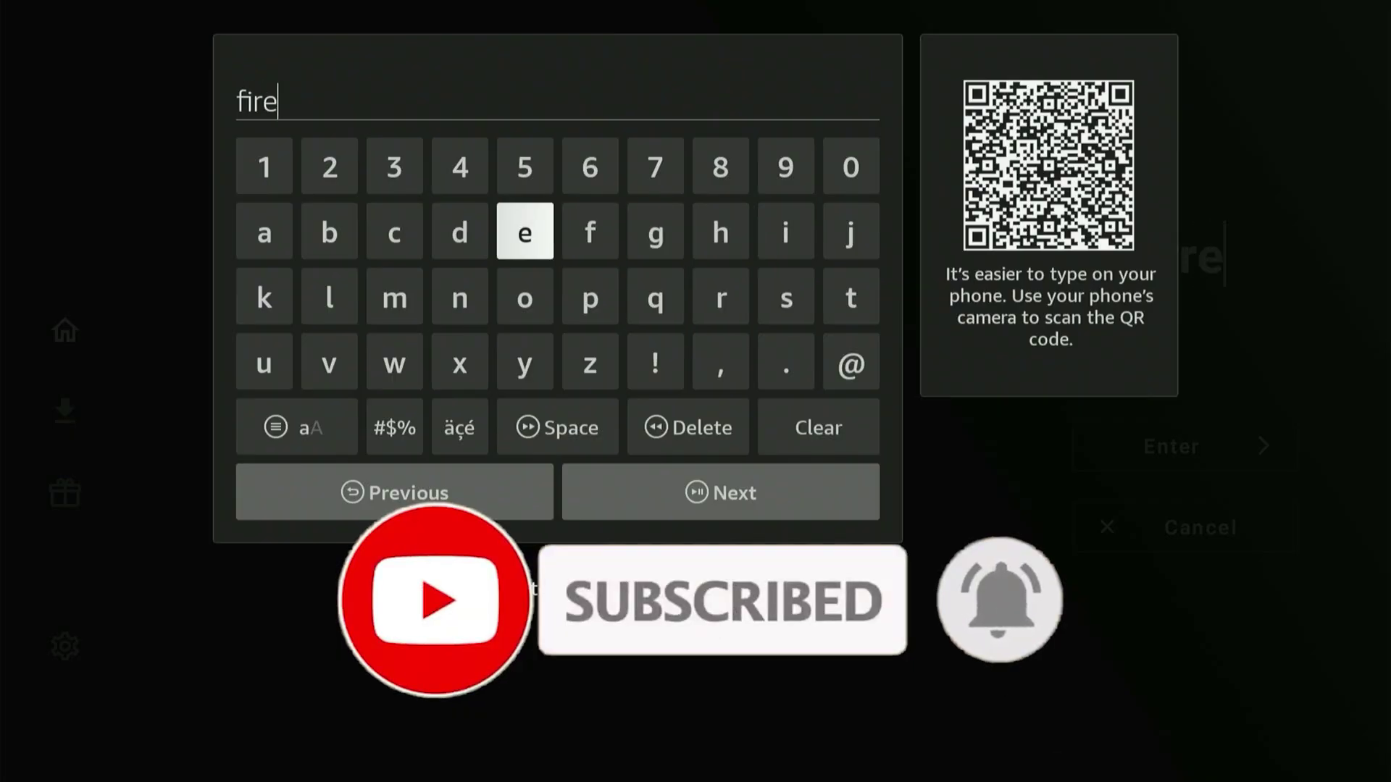
Complete the library code as 'firetweaks' and confirm it with Next
{"action": "key", "text": "Down"}
{"action": "key", "text": "Right"}
{"action": "key", "text": "Right"}
{"action": "key", "text": "Right"}
{"action": "key", "text": "Right"}
{"action": "key", "text": "Right"}
{"action": "key", "text": "Return"}
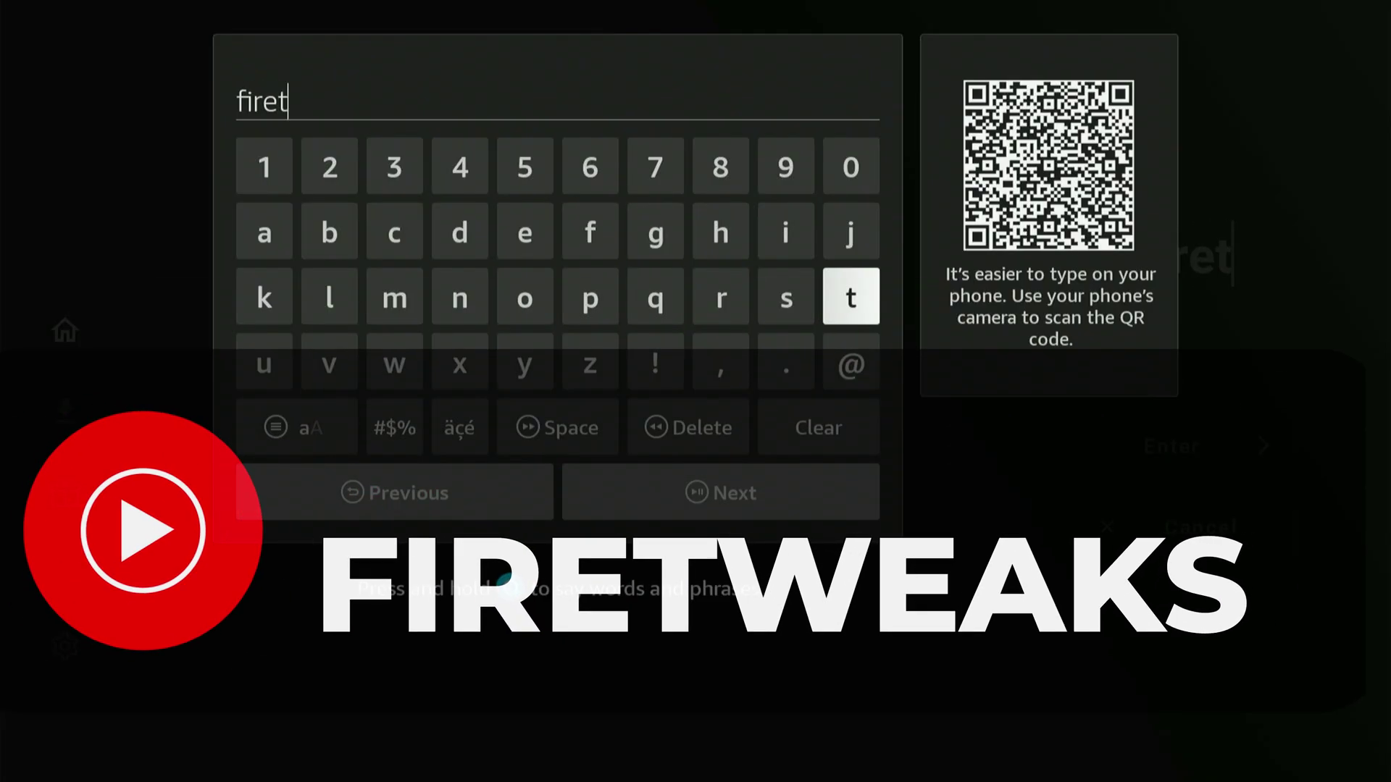
{"action": "key", "text": "Left"}
{"action": "key", "text": "Left"}
{"action": "key", "text": "Left"}
{"action": "key", "text": "Left"}
{"action": "key", "text": "Left"}
{"action": "key", "text": "Left"}
{"action": "key", "text": "Left"}
{"action": "key", "text": "Down"}
{"action": "key", "text": "Return"}
{"action": "key", "text": "Up"}
{"action": "key", "text": "Up"}
{"action": "key", "text": "Right"}
{"action": "key", "text": "Right"}
{"action": "key", "text": "Return"}
{"action": "key", "text": "Left"}
{"action": "key", "text": "Left"}
{"action": "key", "text": "Left"}
{"action": "key", "text": "Left"}
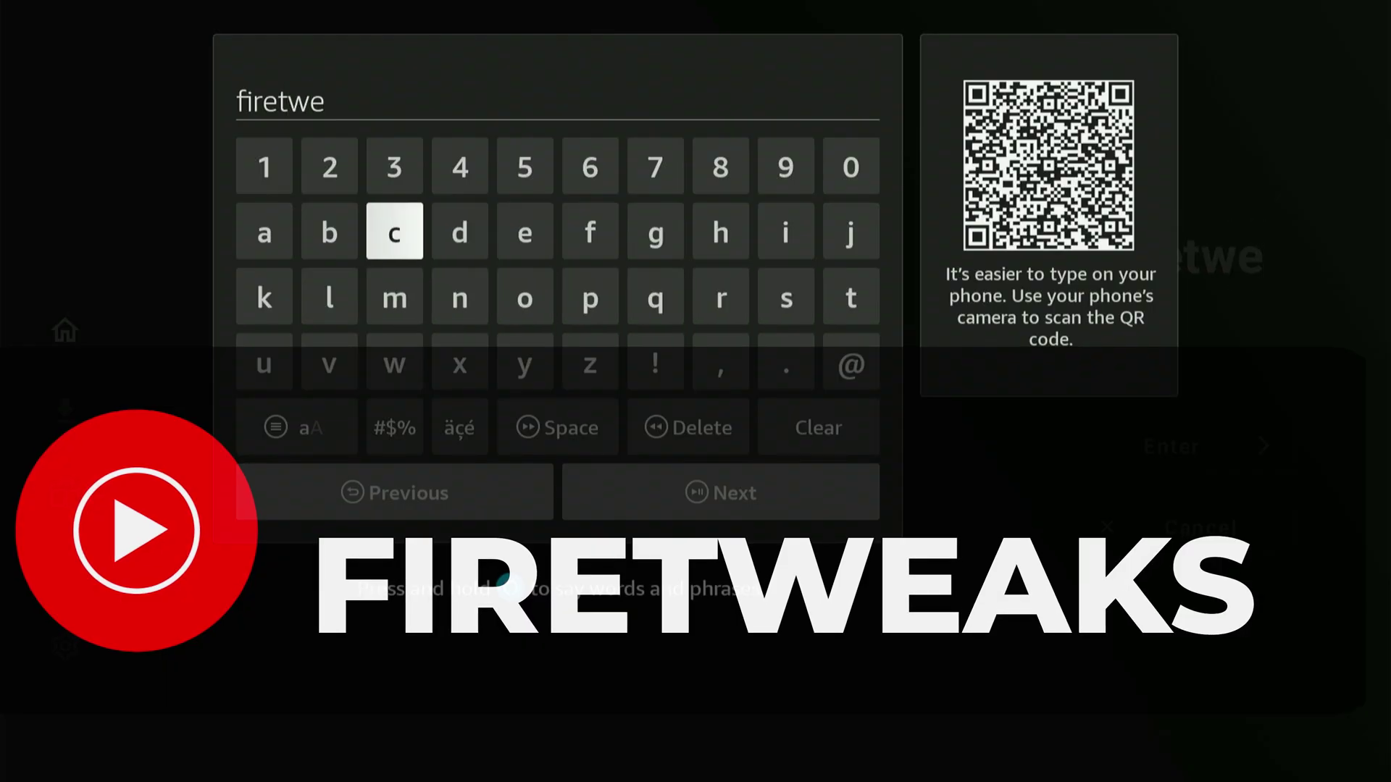
{"action": "key", "text": "Return"}
{"action": "key", "text": "Down"}
{"action": "key", "text": "Return"}
{"action": "key", "text": "Right"}
{"action": "key", "text": "Right"}
{"action": "key", "text": "Right"}
{"action": "key", "text": "Right"}
{"action": "key", "text": "Right"}
{"action": "key", "text": "Right"}
{"action": "key", "text": "Right"}
{"action": "key", "text": "Right"}
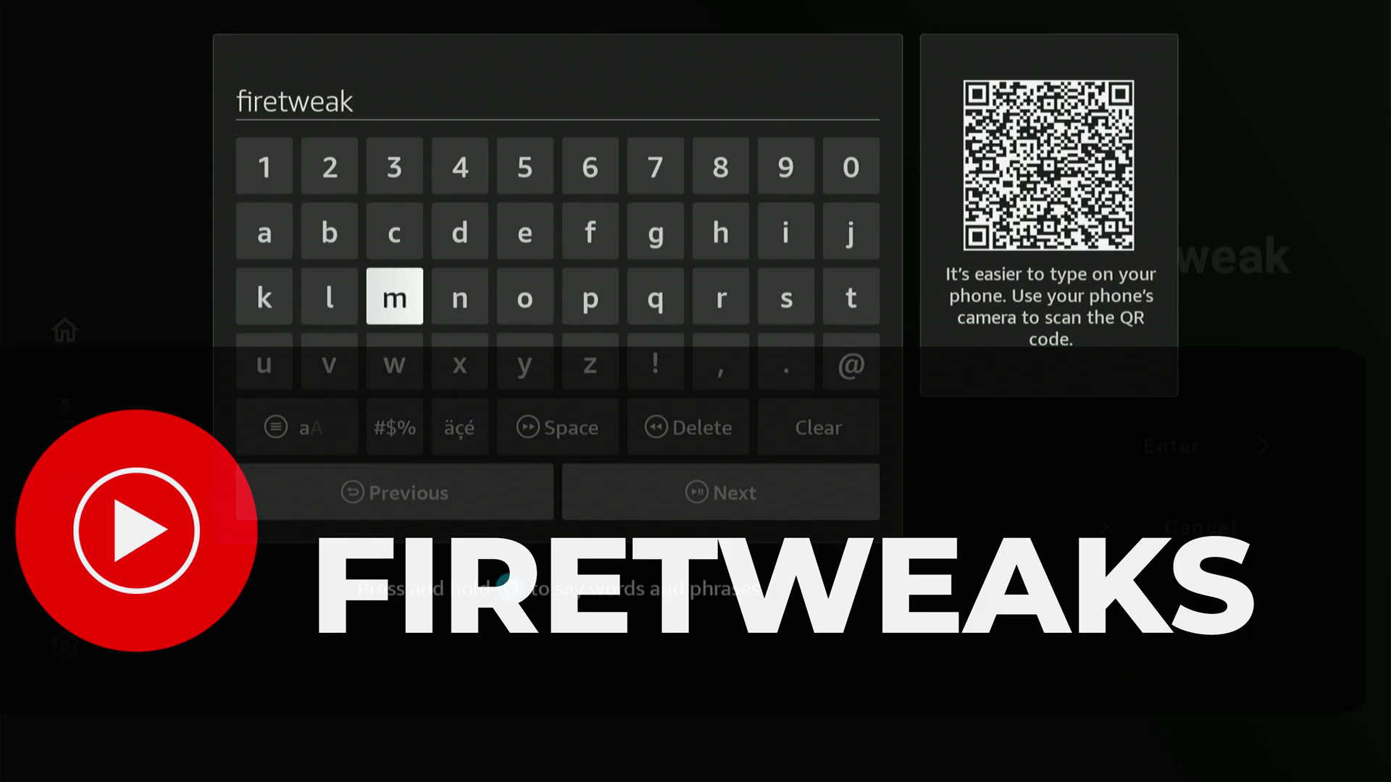
{"action": "key", "text": "Return"}
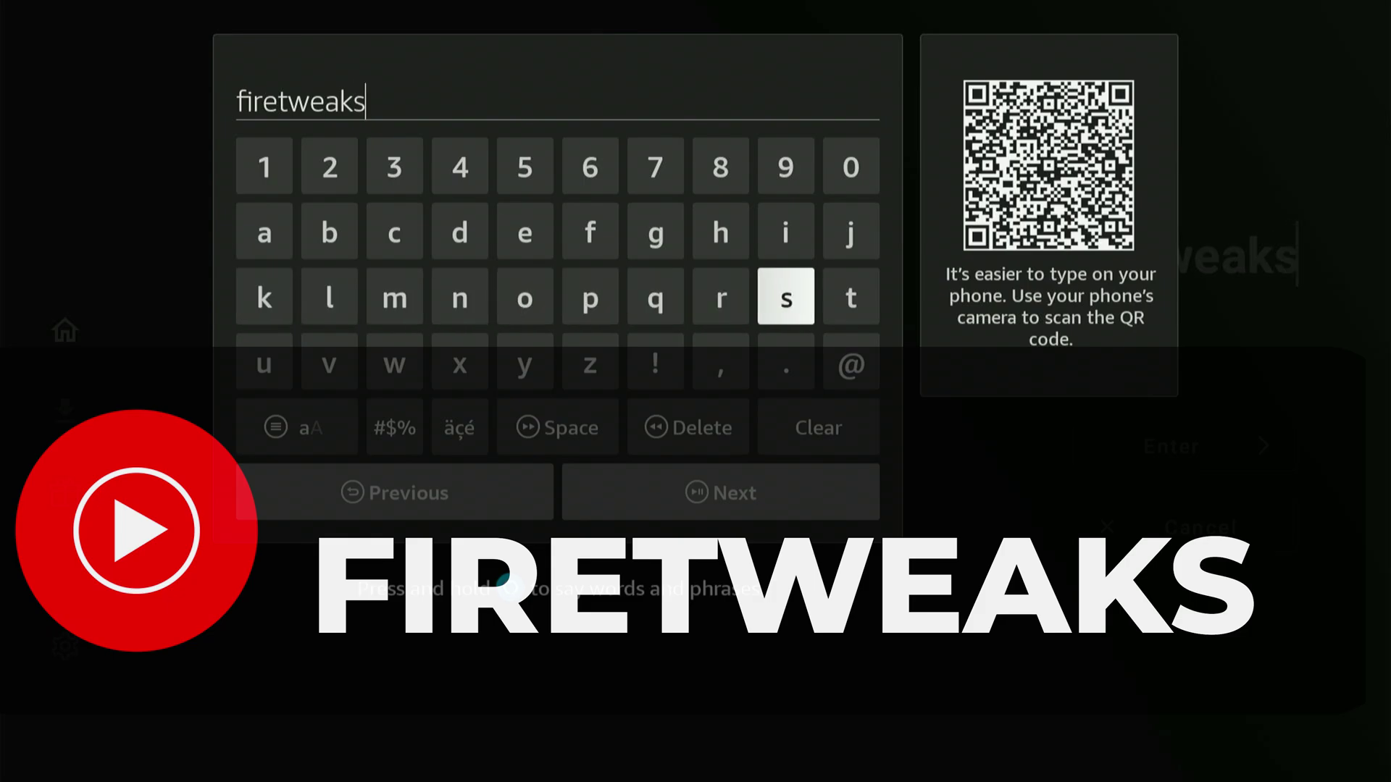
{"action": "key", "text": "Down"}
{"action": "key", "text": "Down"}
{"action": "key", "text": "Down"}
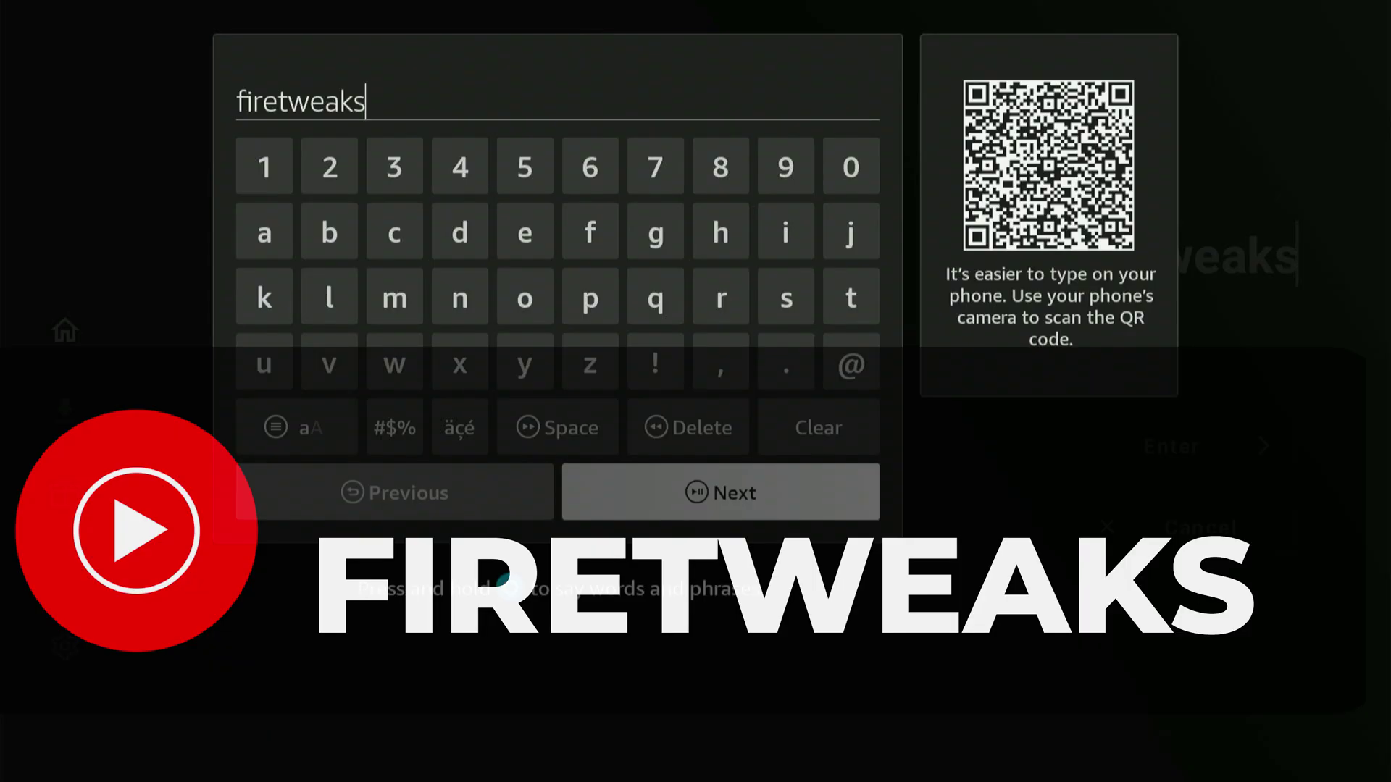
{"action": "key", "text": "Return"}
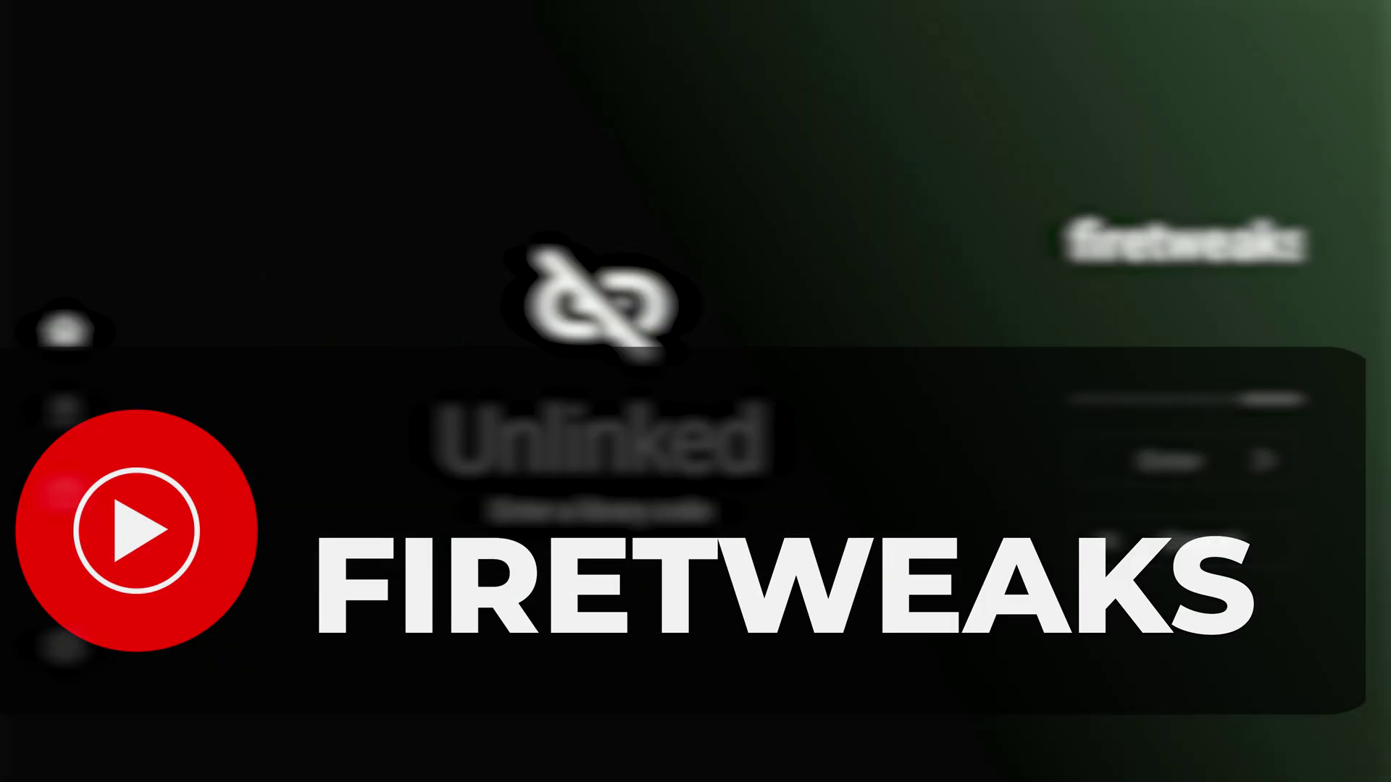